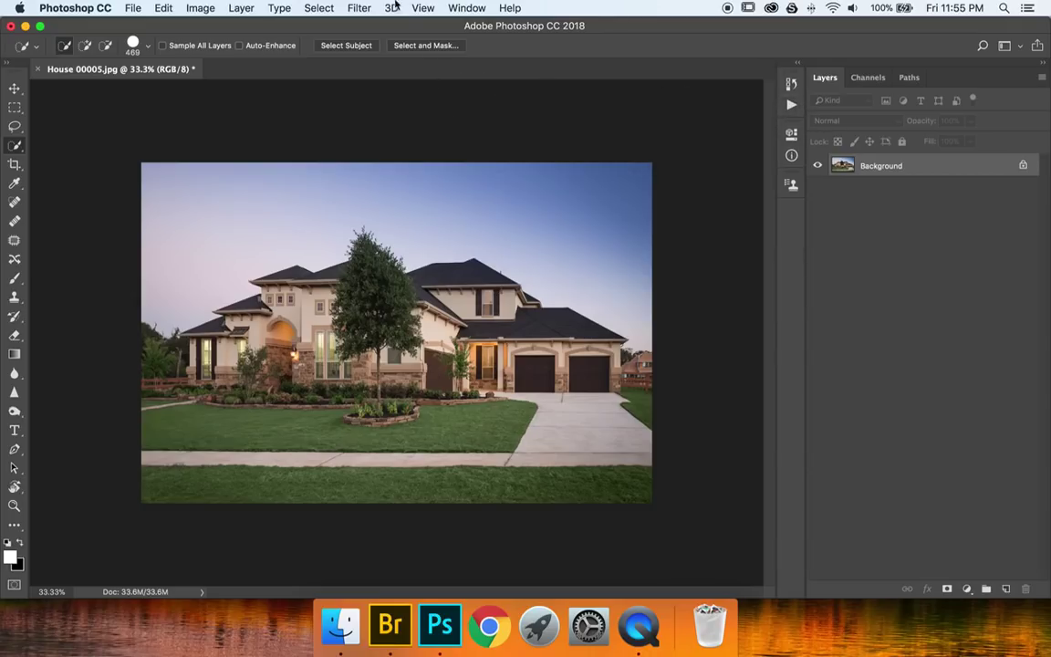
Step: Show the Actions panel with the Seamless sky replacement set, shrunk to reveal more photo
click(476, 9)
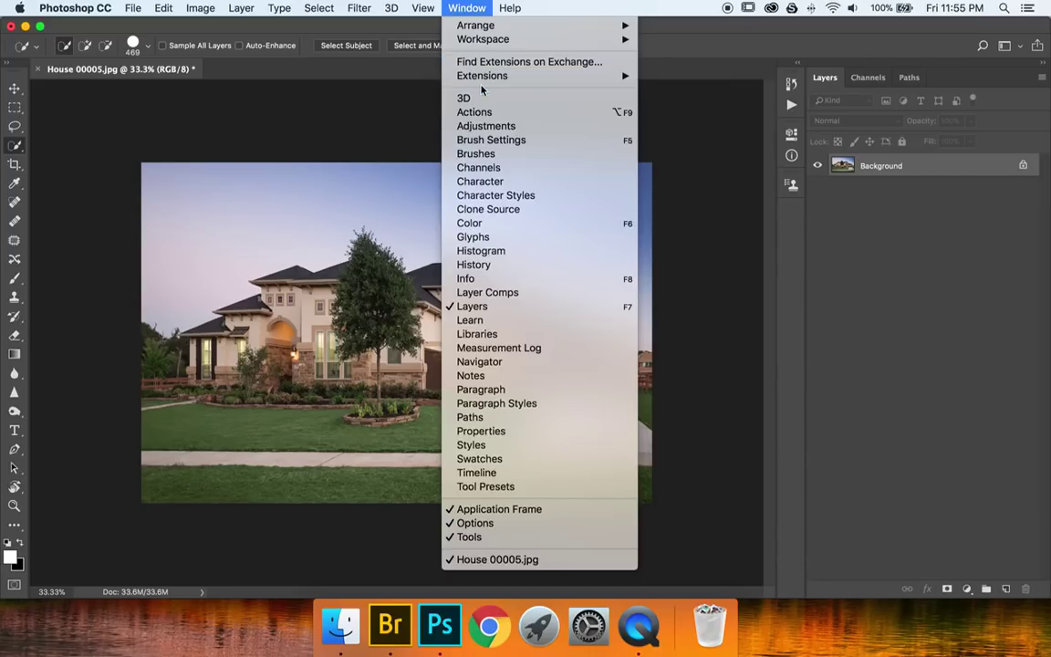
click(474, 111)
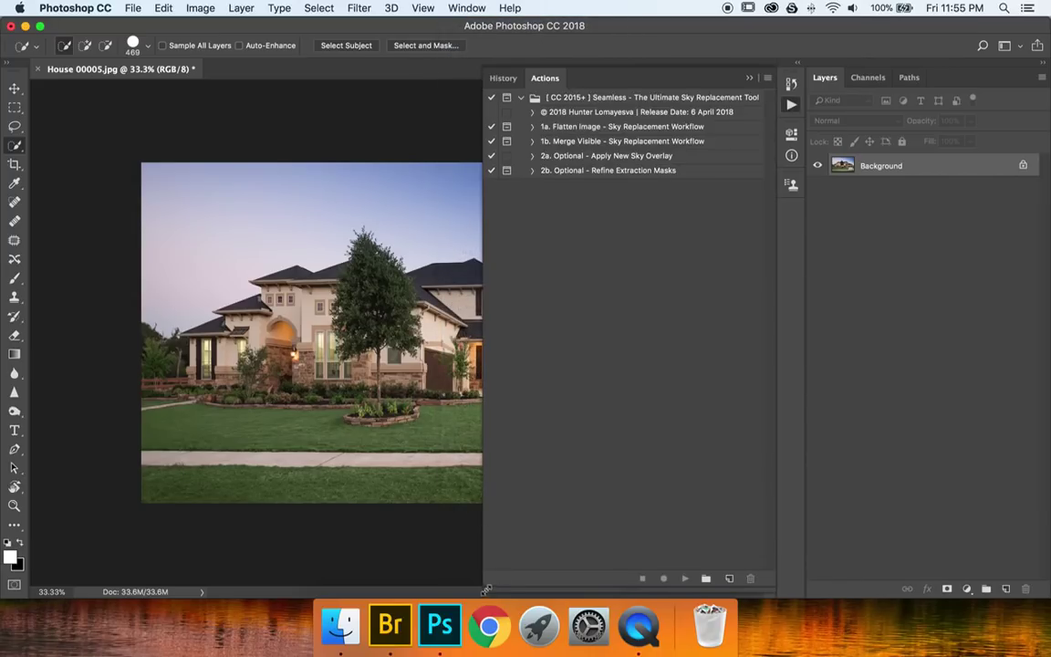
drag(483, 586, 475, 534)
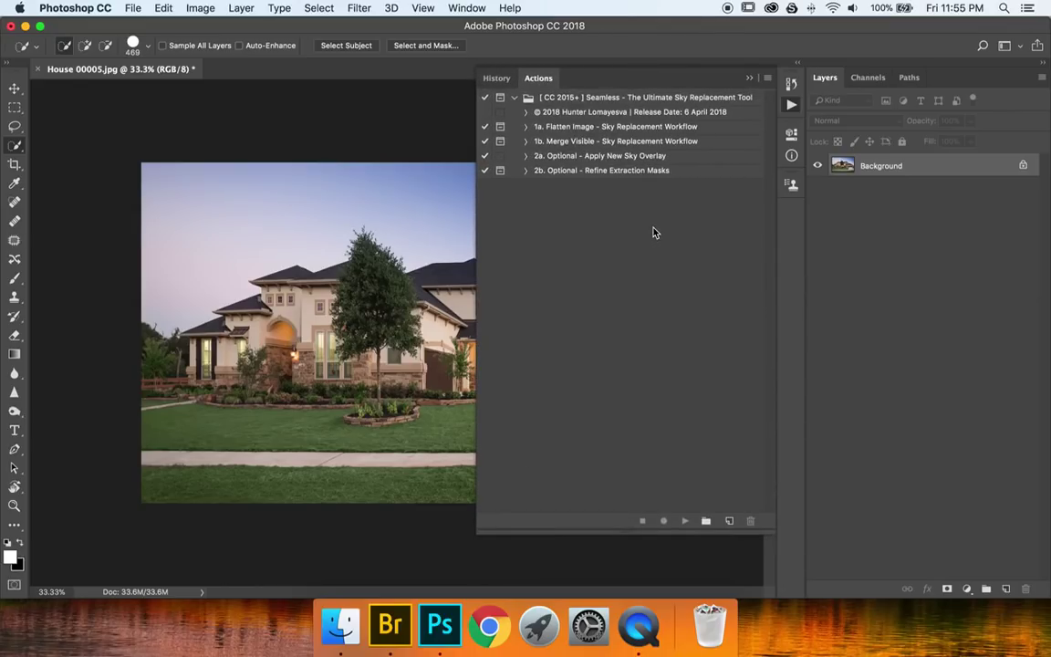
Step: Add a Levels 1 adjustment layer with midtones darkened to 0.66, then reopen the Actions panel
click(792, 106)
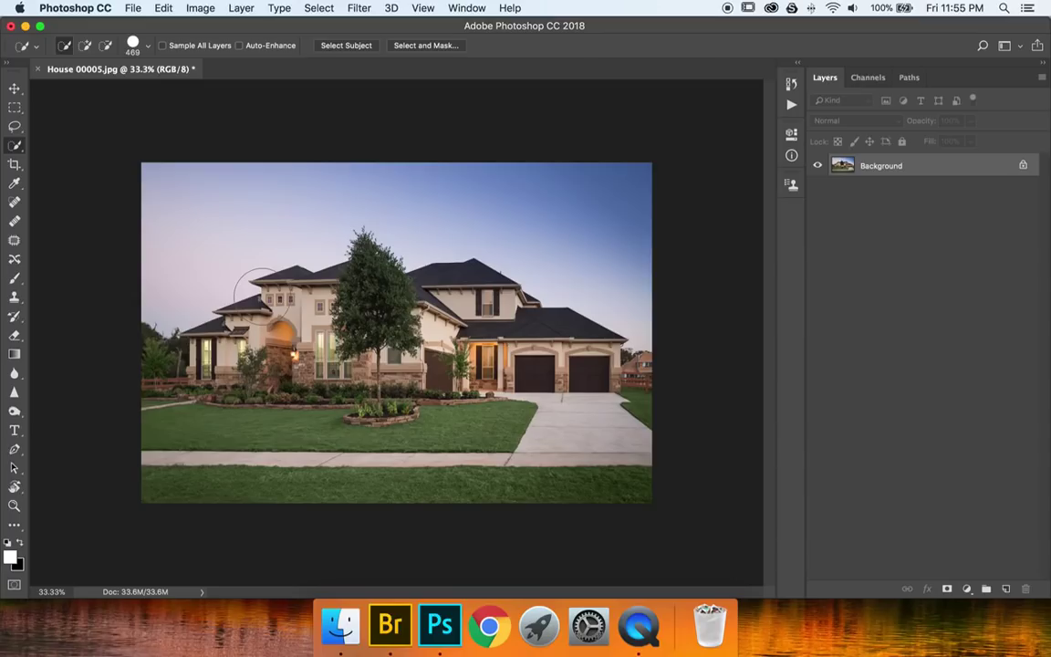
click(967, 590)
click(898, 370)
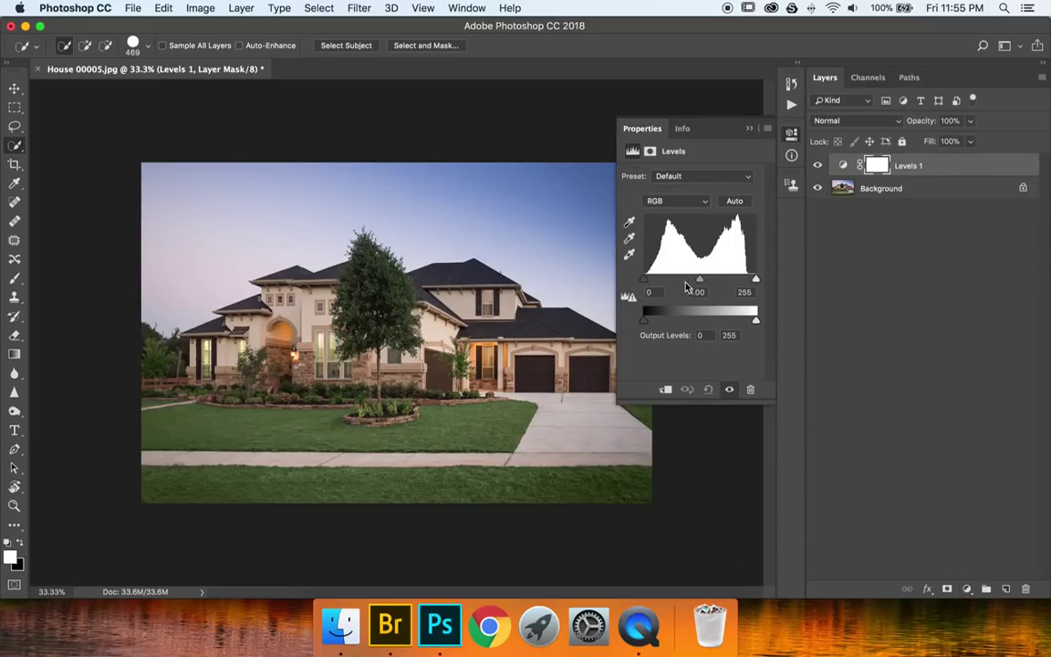
drag(701, 280, 715, 280)
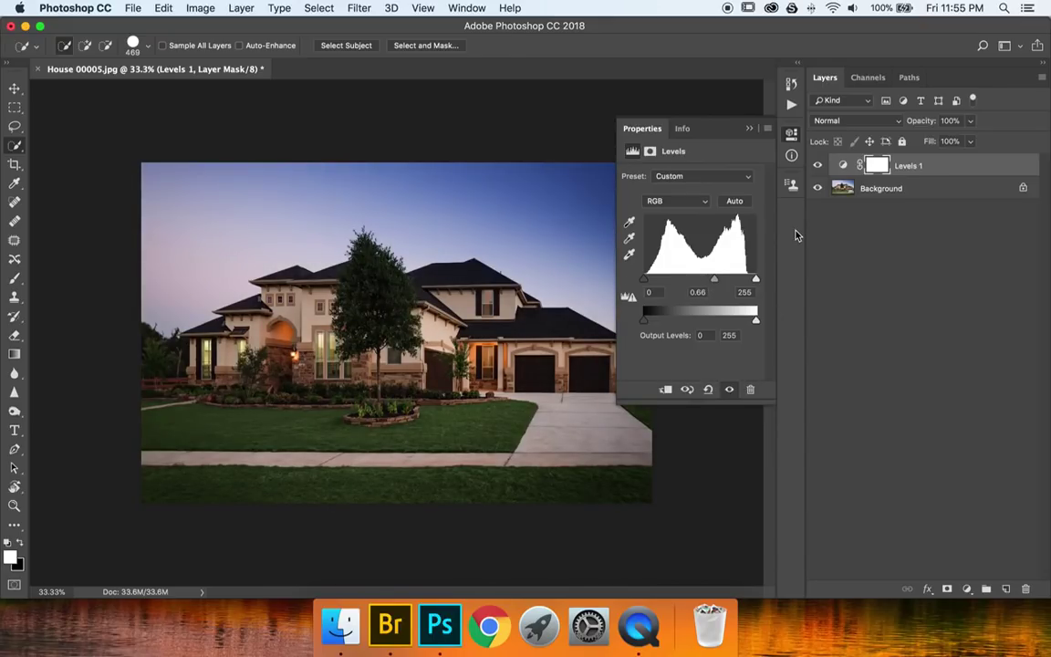
click(791, 104)
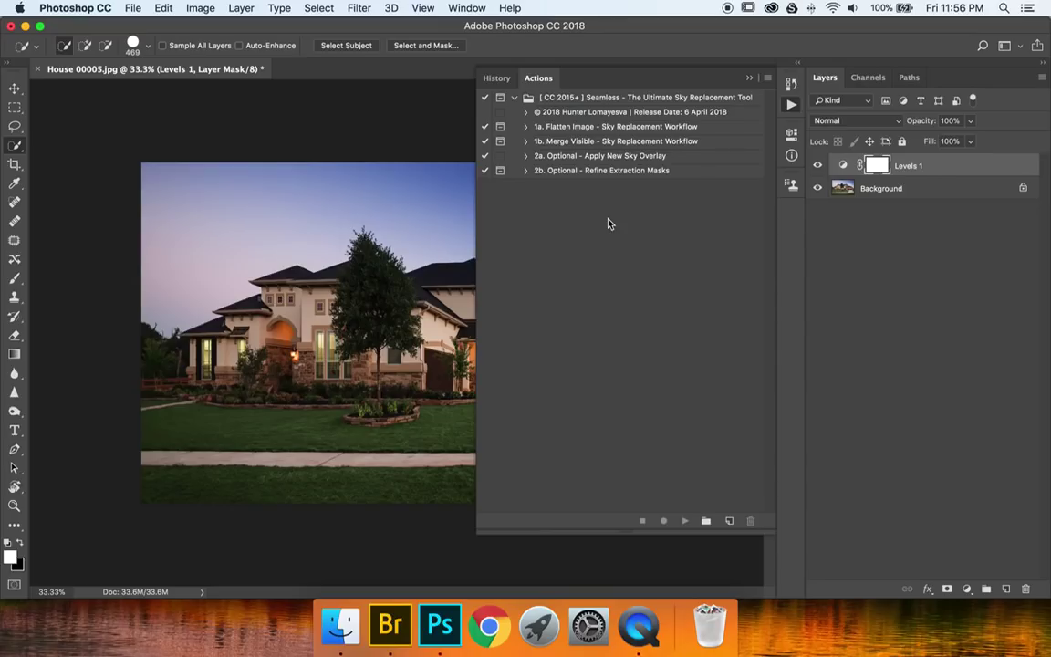
Step: Undo the Levels layer and run action 1a. Flatten Image, stopping at its objective message
key(super+z)
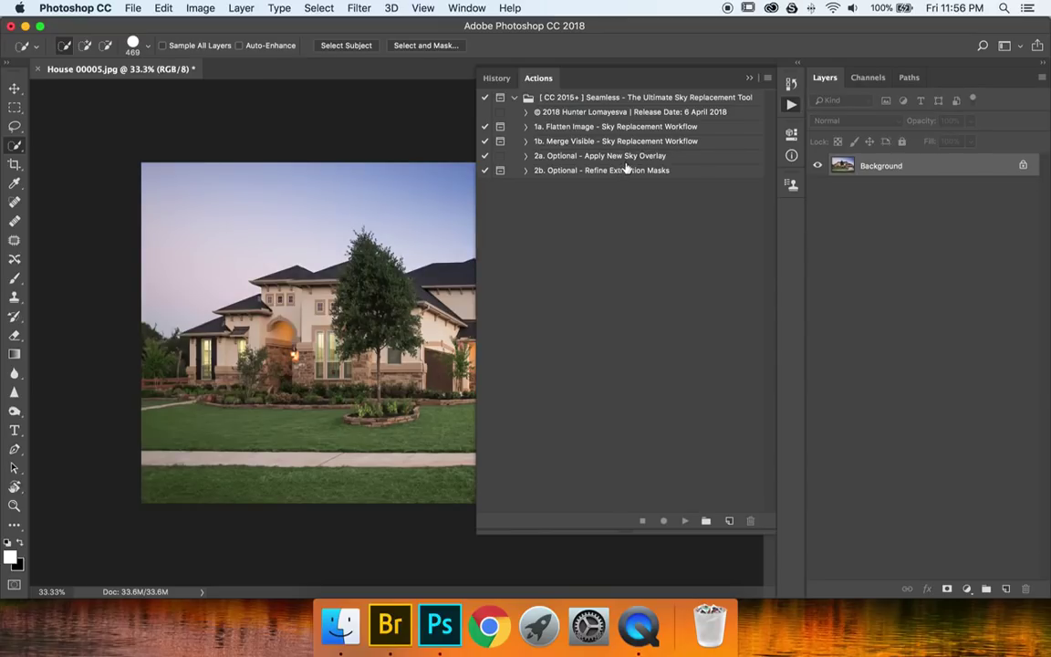
click(620, 130)
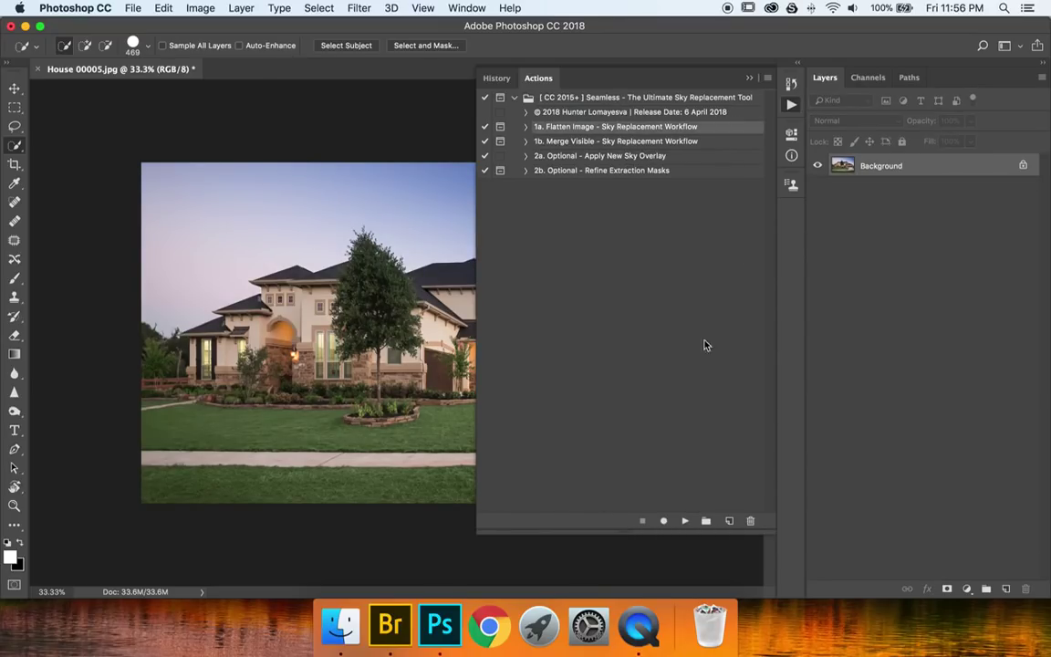
click(685, 520)
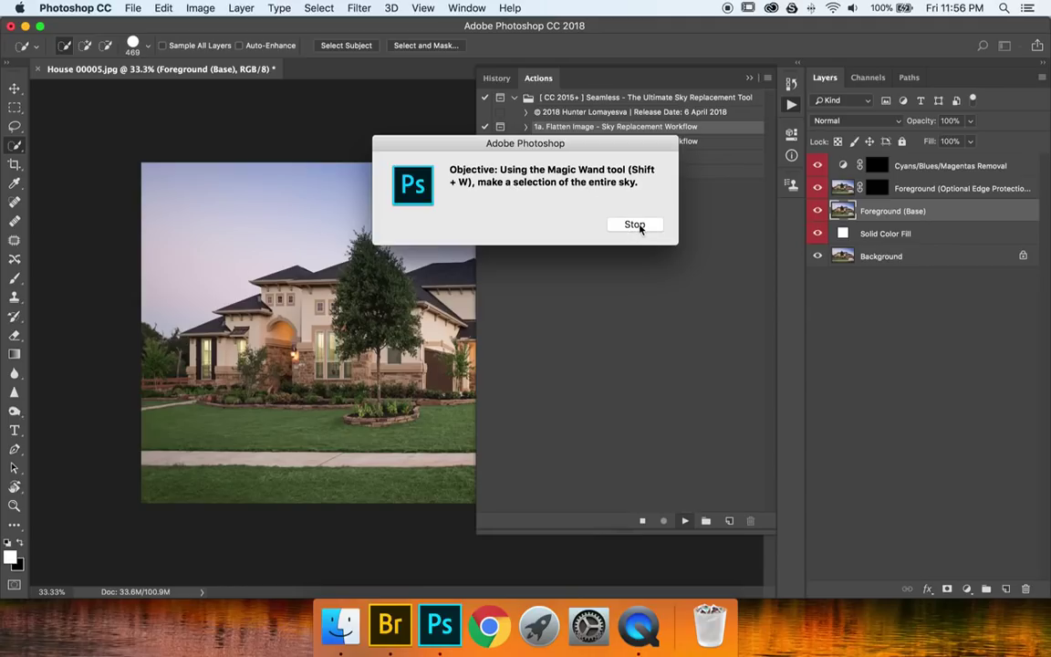
click(636, 225)
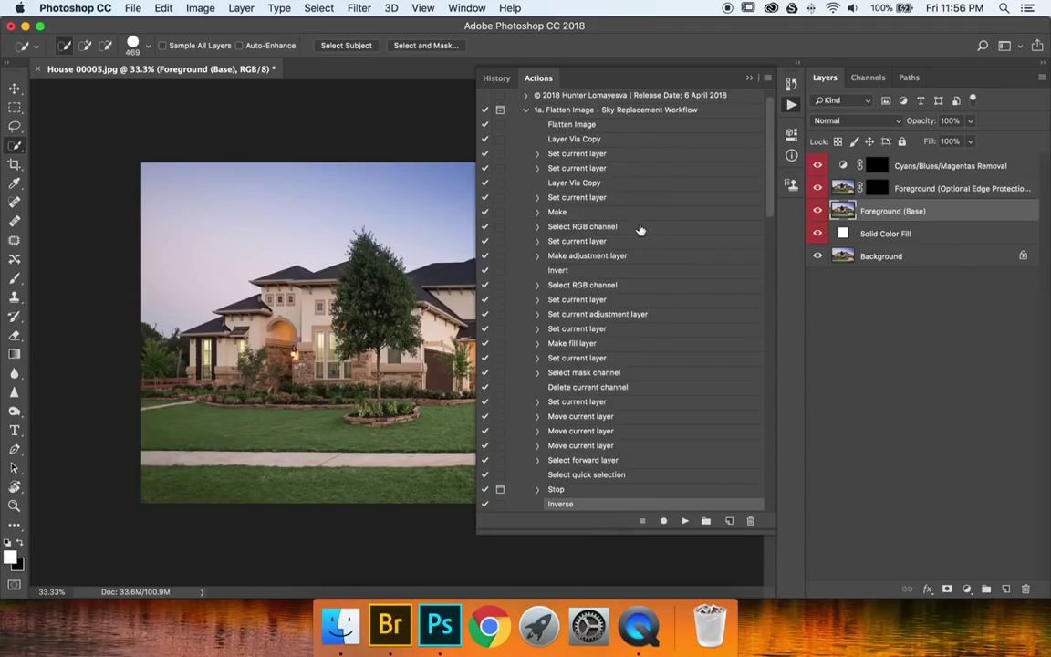
click(791, 105)
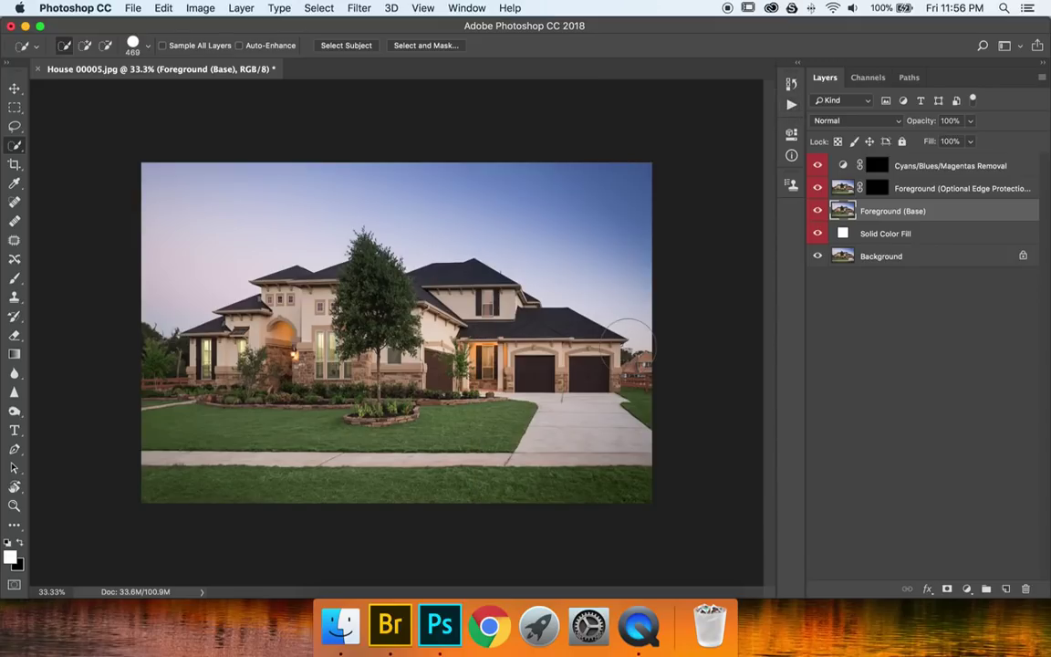
Step: Set the Magic Wand to Add to selection, Tolerance 30, with Contiguous turned off
key(shift+w)
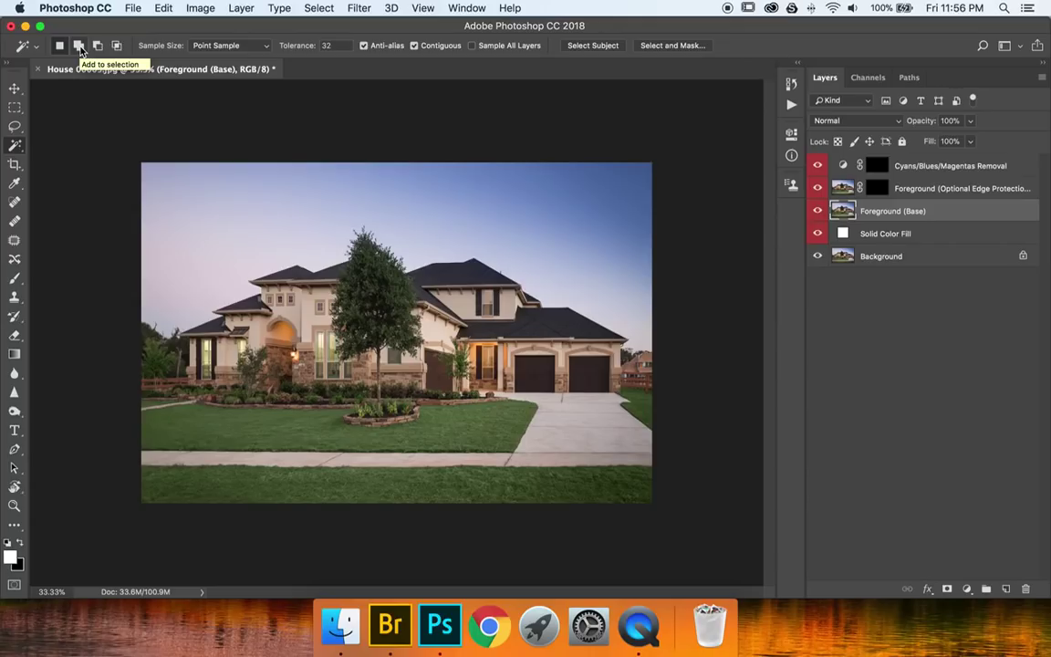
click(78, 46)
click(330, 46)
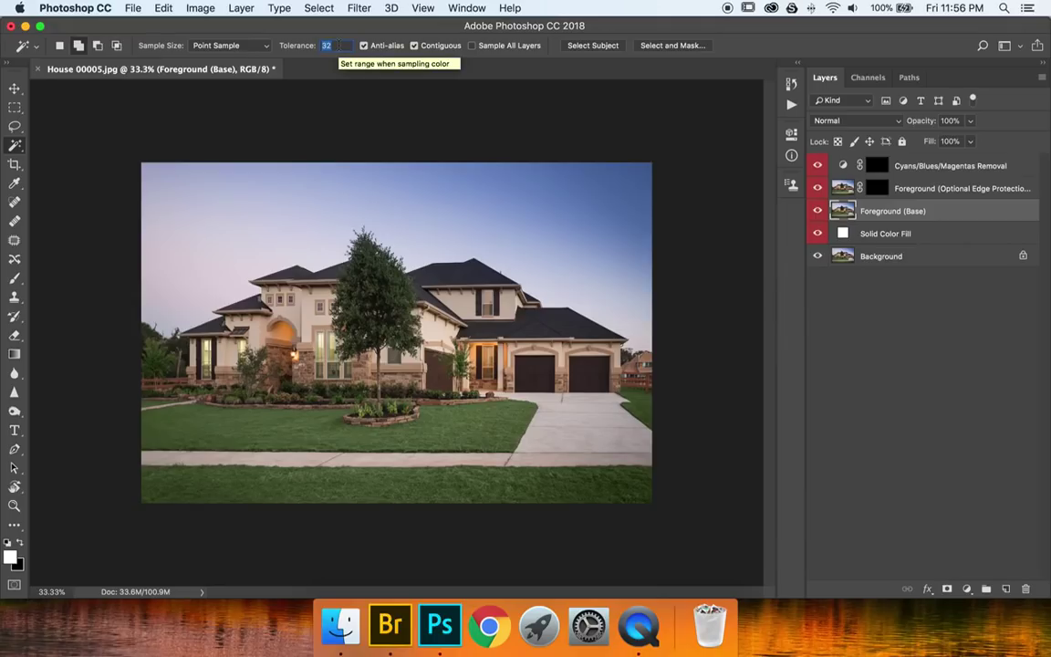
text(30)
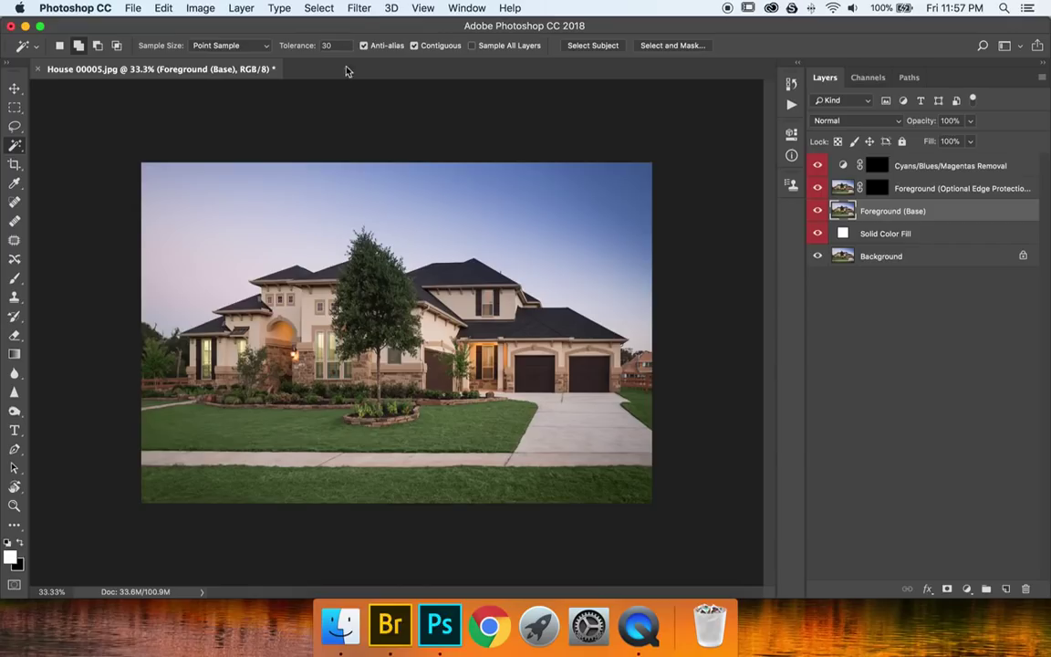
click(418, 46)
Step: Magic Wand-select the sky, zoom to 618% on the treetop edge, then zoom back to 33.3%
key(z)
drag(410, 243, 497, 253)
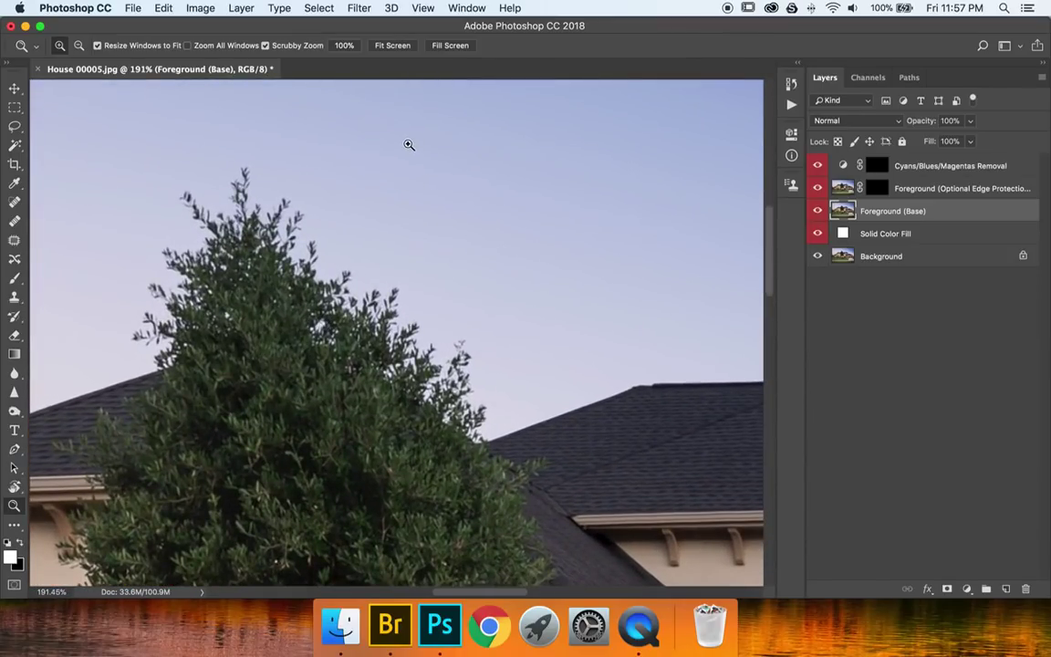
key(w)
click(364, 263)
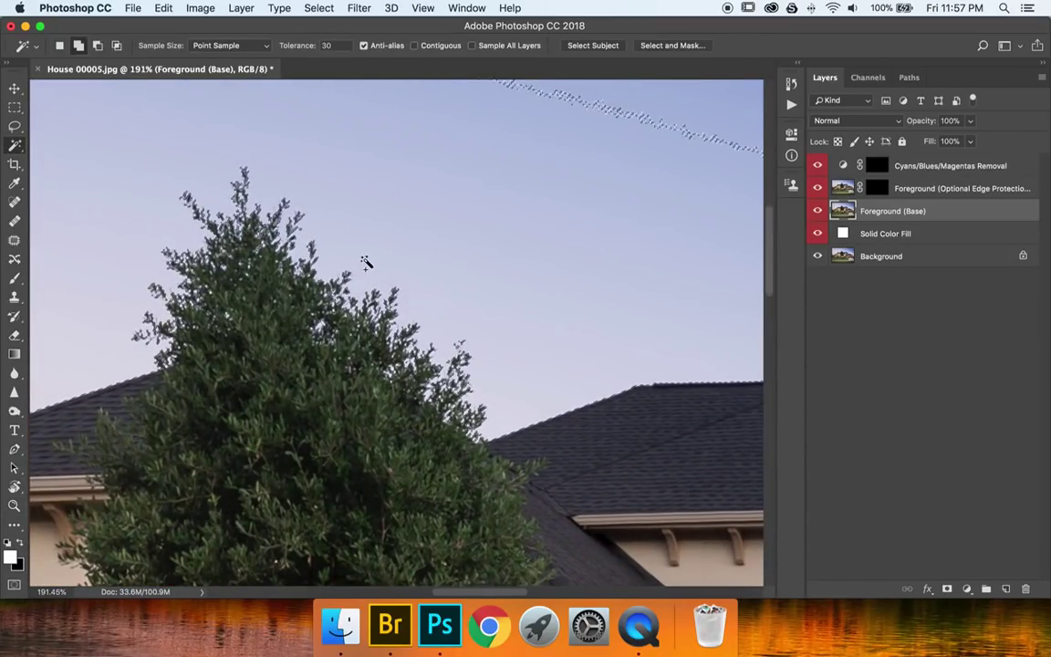
key(z)
drag(315, 321, 328, 321)
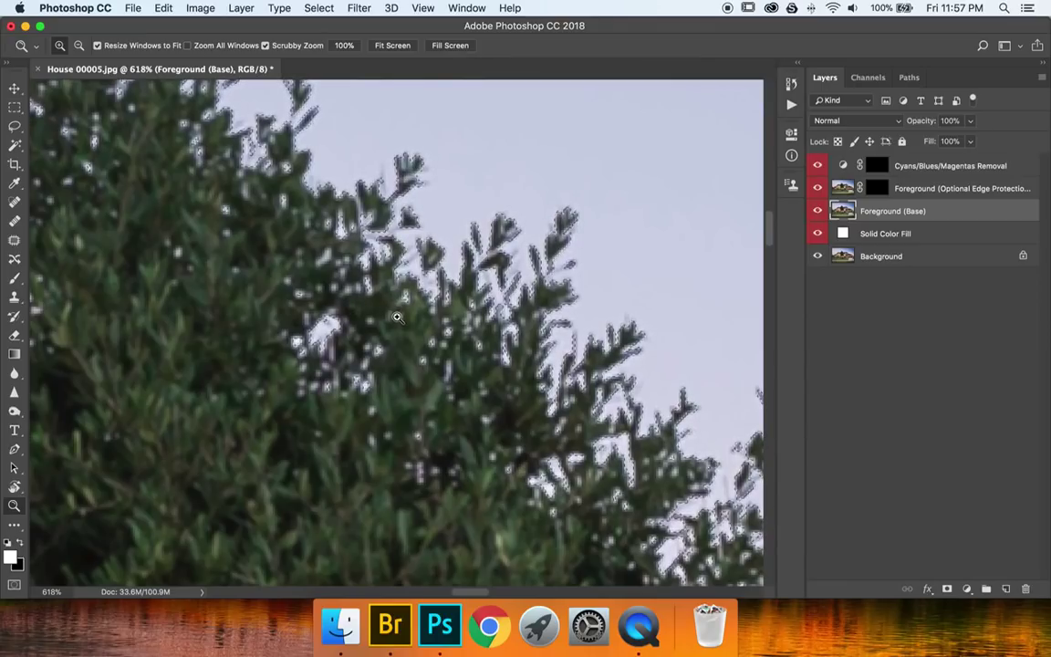
key(super+minus)
key(super+minus)
key(super+minus)
key(super+0)
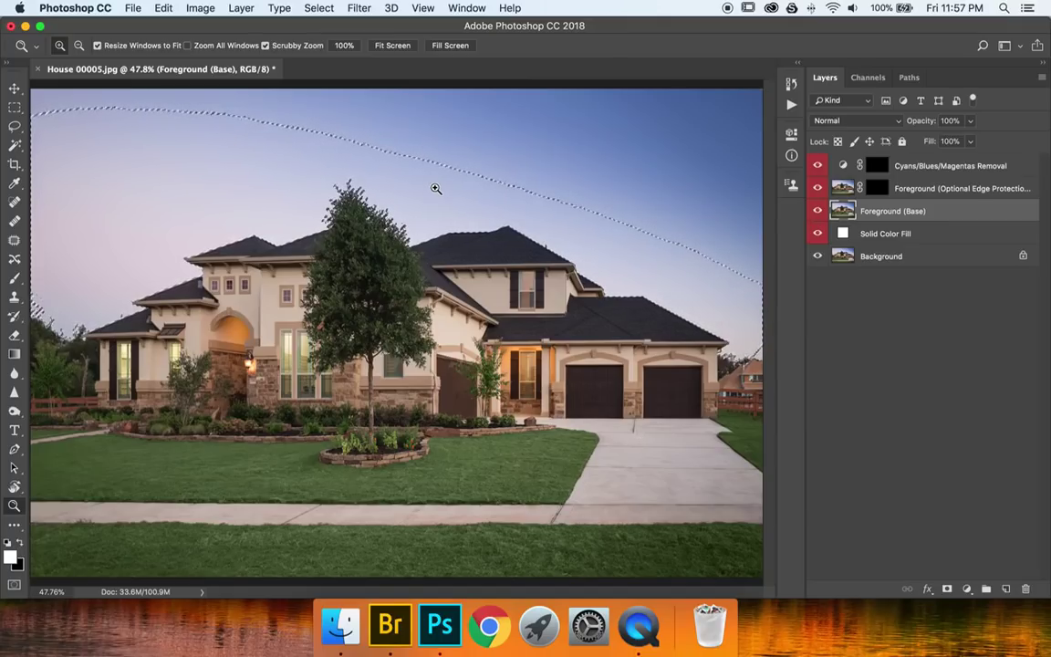
key(super+minus)
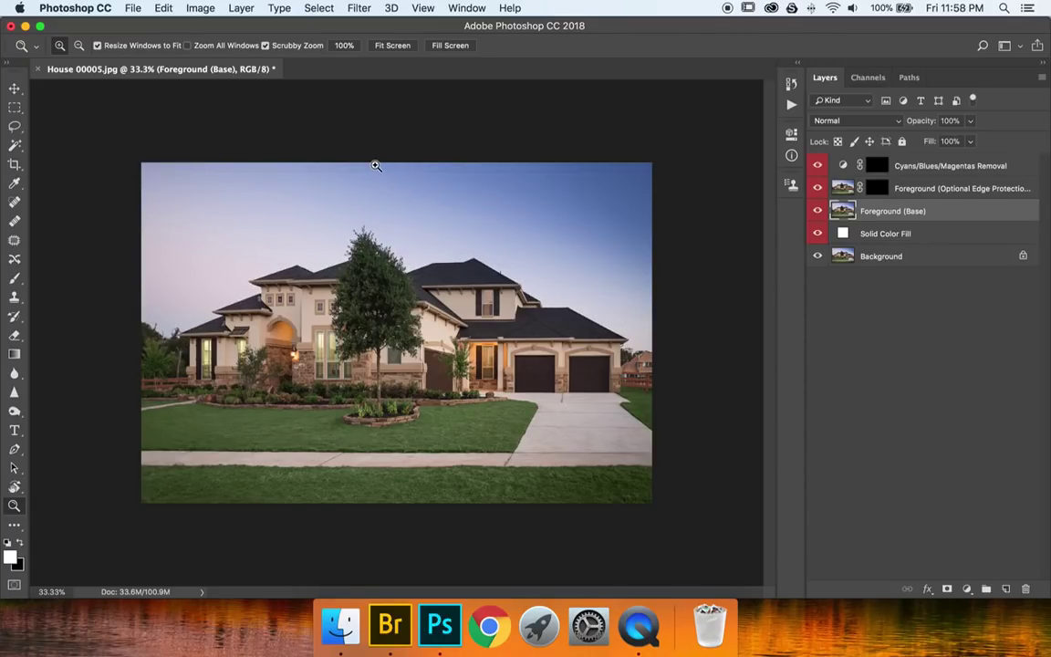
Step: Set Quick Selection to Subtract with Auto-Enhance on, deselect, and return to the Magic Wand
key(w)
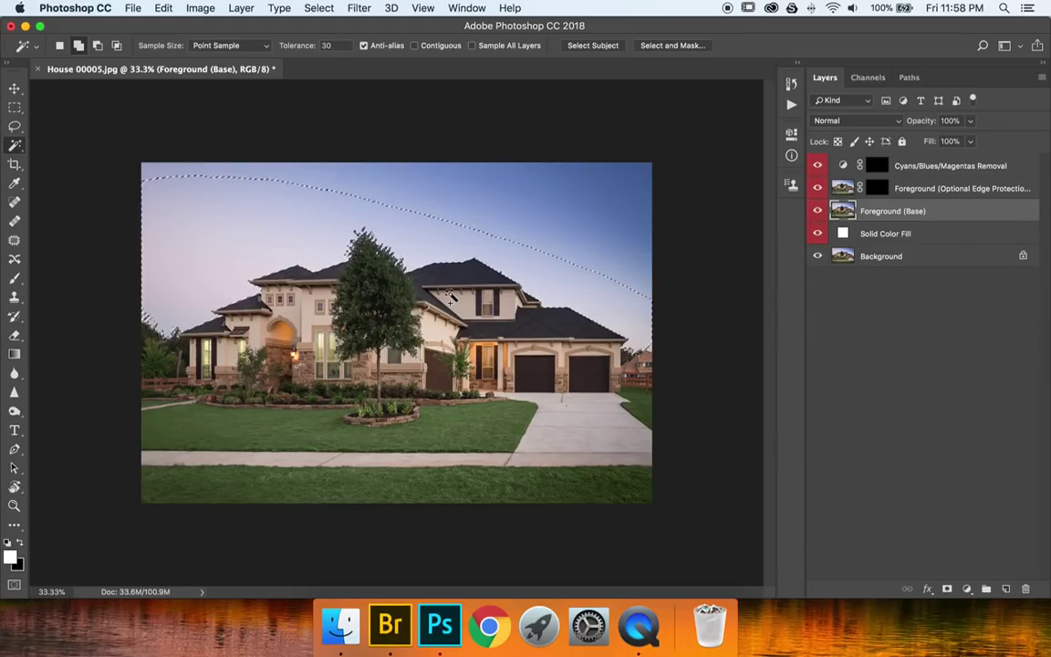
key(shift+w)
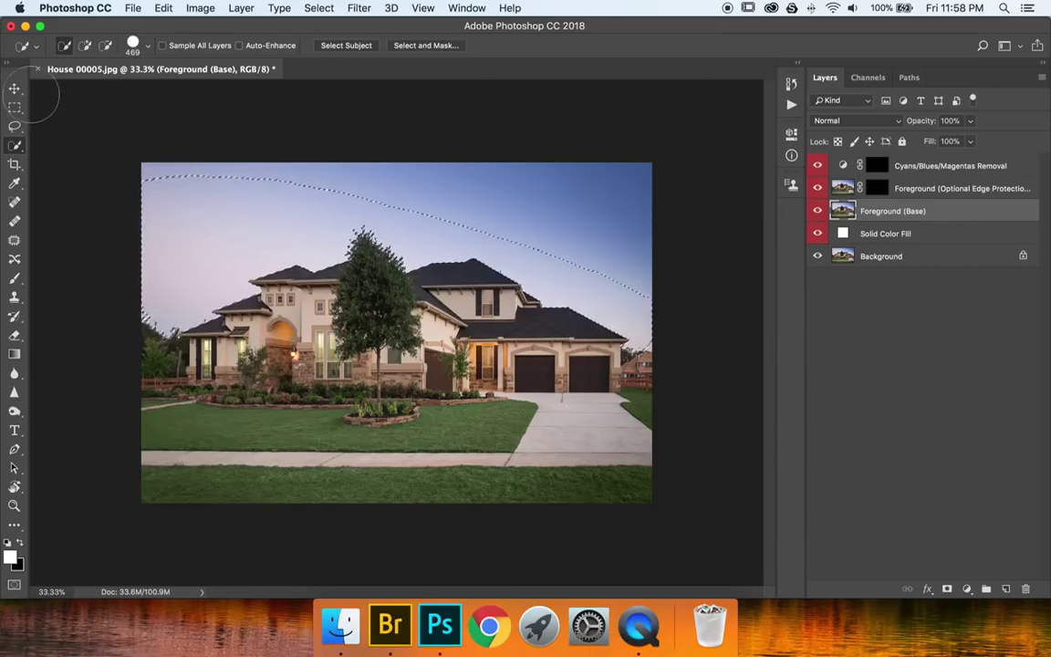
click(105, 46)
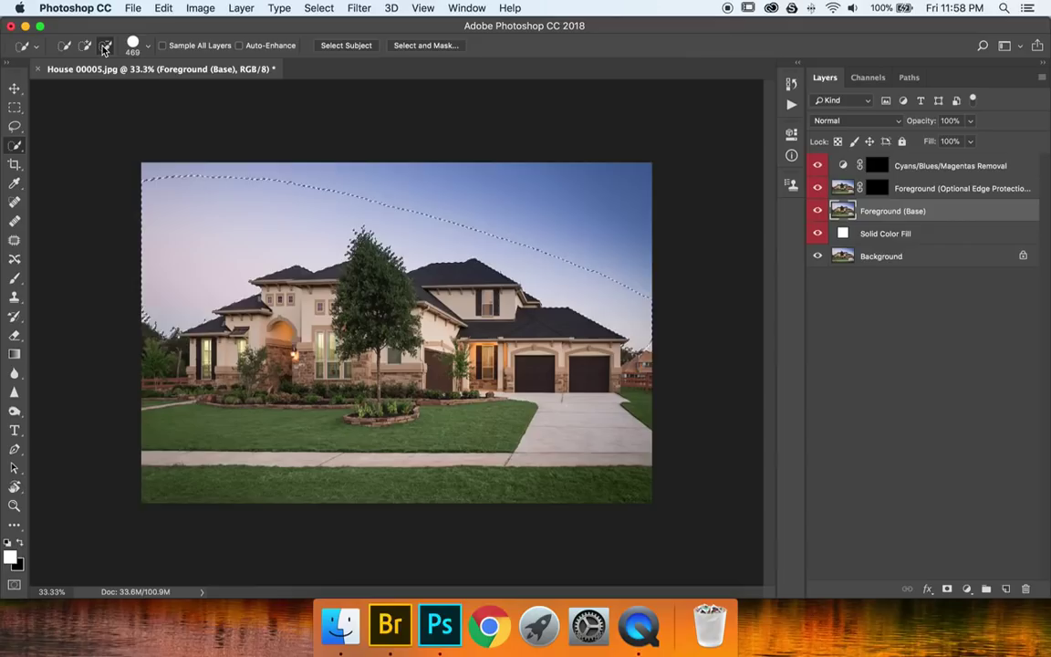
click(239, 46)
key(super+d)
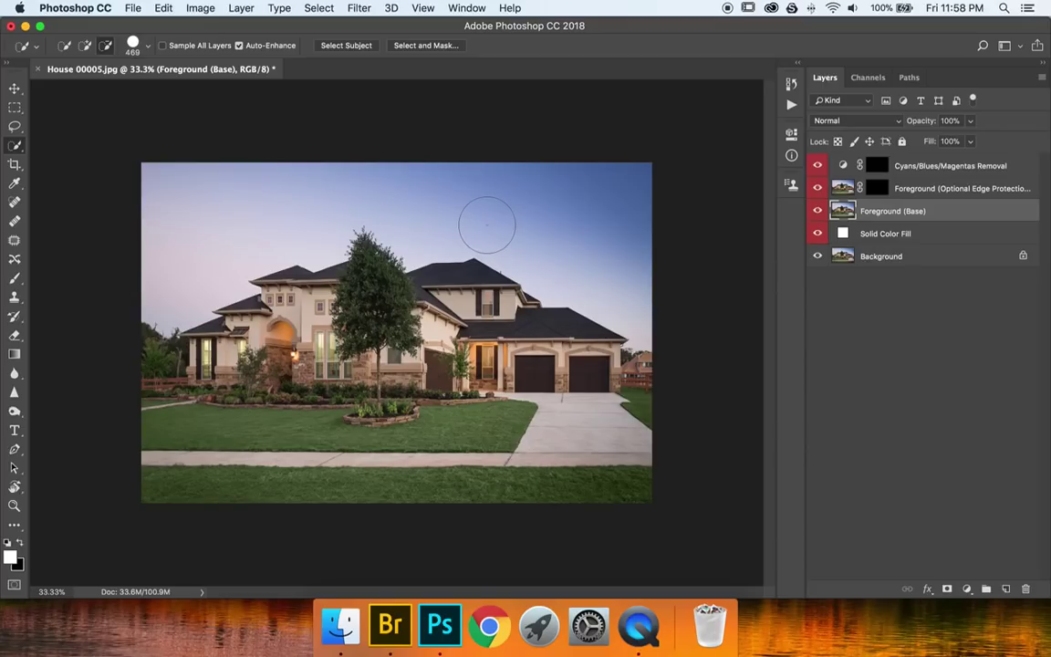
key(shift+w)
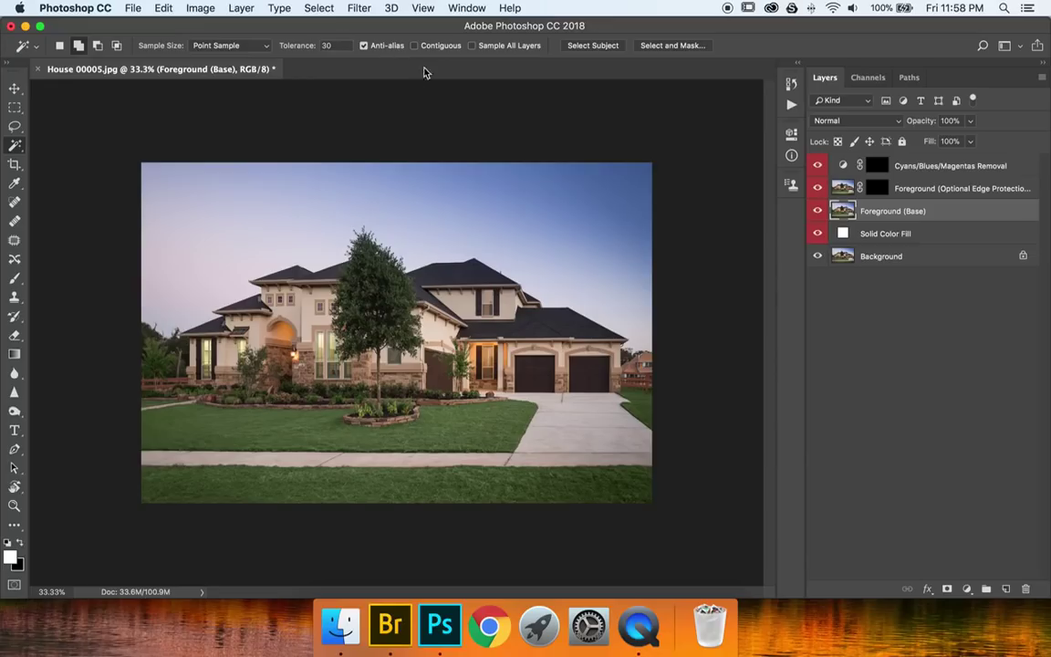
Step: Turn Contiguous back on, select the sky, and view the selection as a quick mask
click(414, 46)
click(474, 221)
key(q)
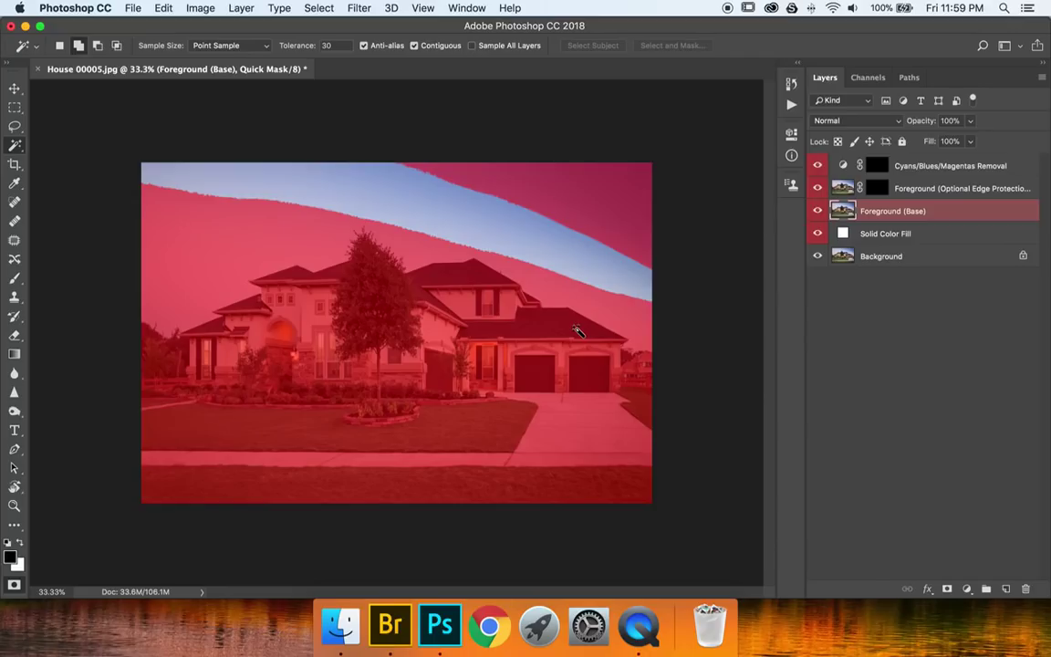
Step: Paint into the sky with a roughly 450 px brush and convert the quick mask to a selection
key(b)
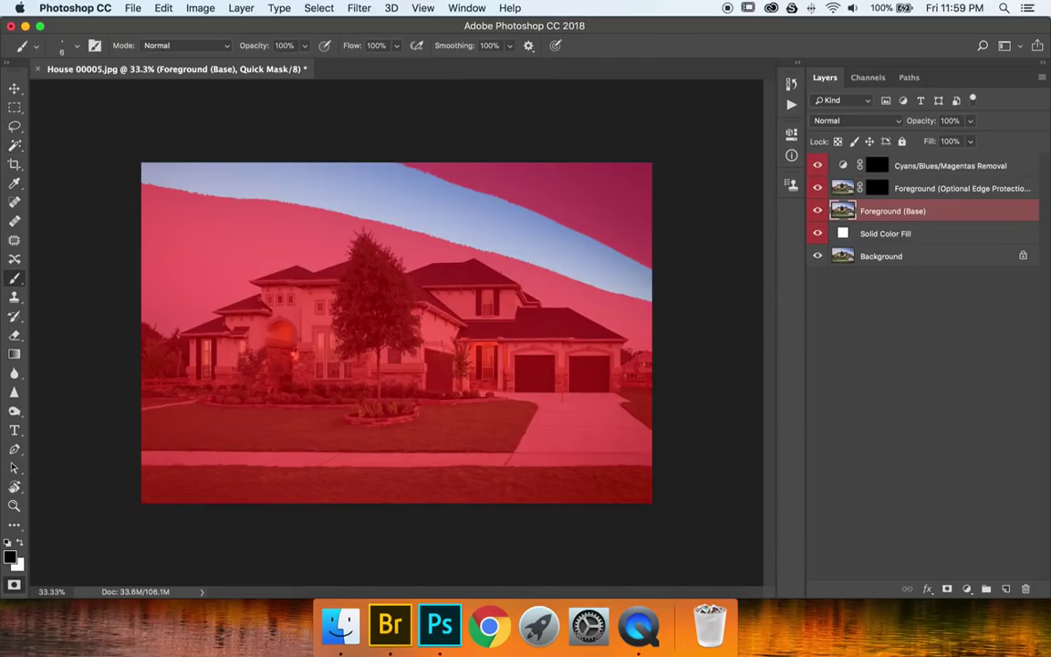
drag(387, 216, 475, 216)
click(388, 219)
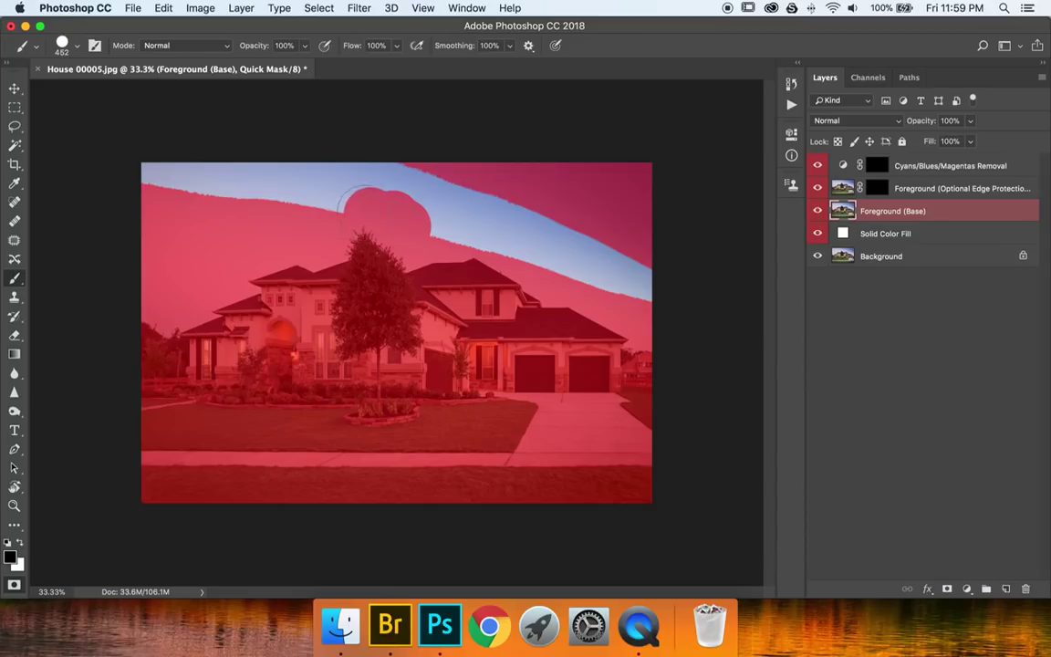
click(349, 205)
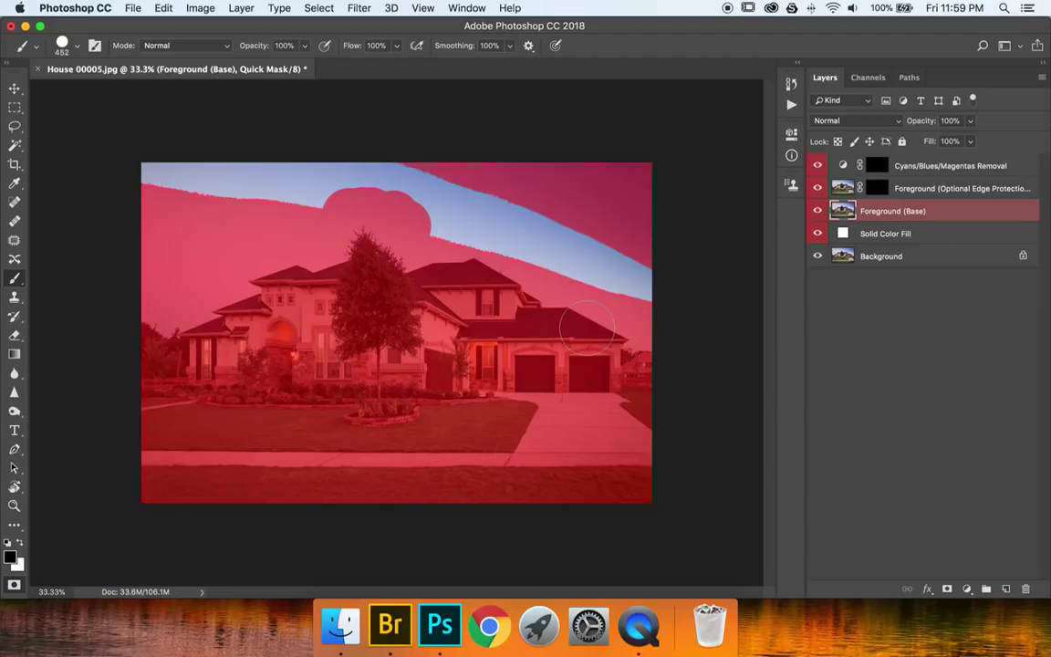
key(q)
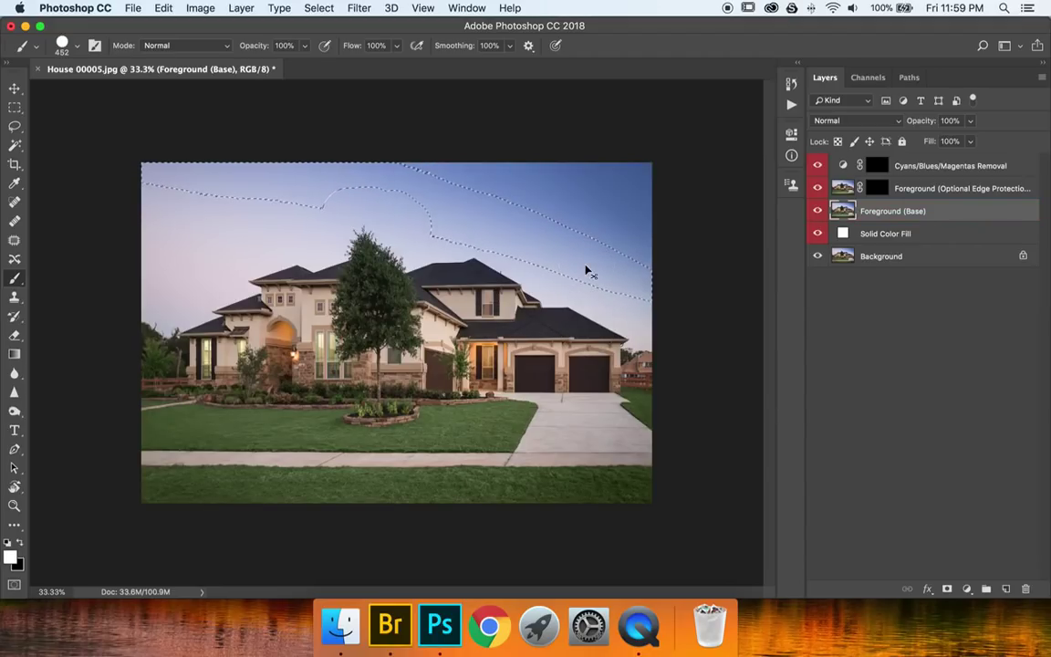
key(w)
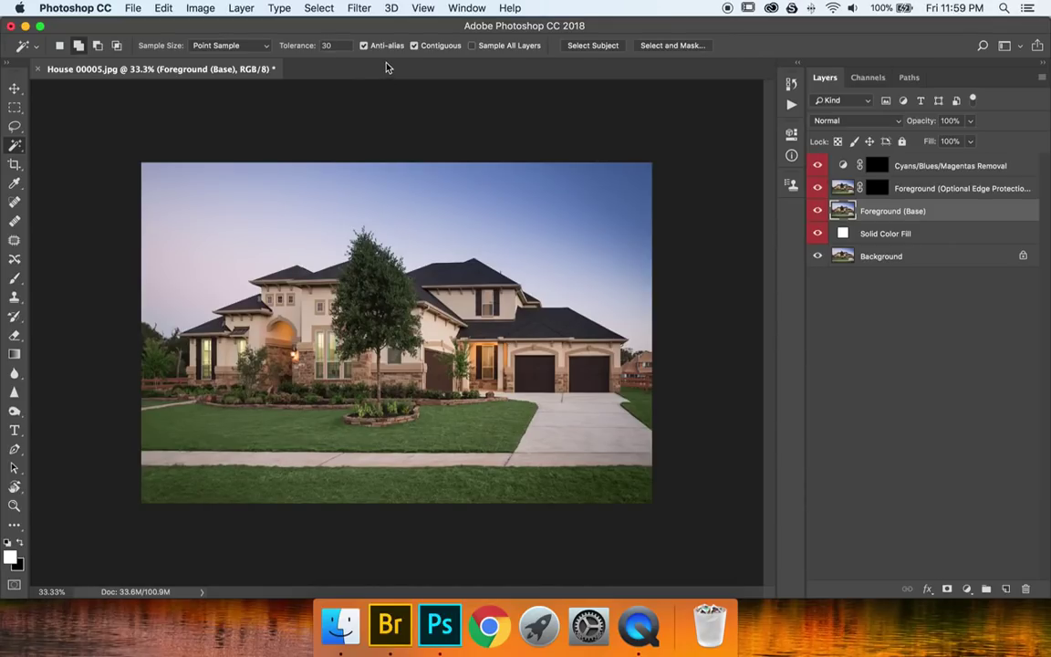
Step: Magic Wand-select the sky and add the remaining sky areas to the selection
click(171, 283)
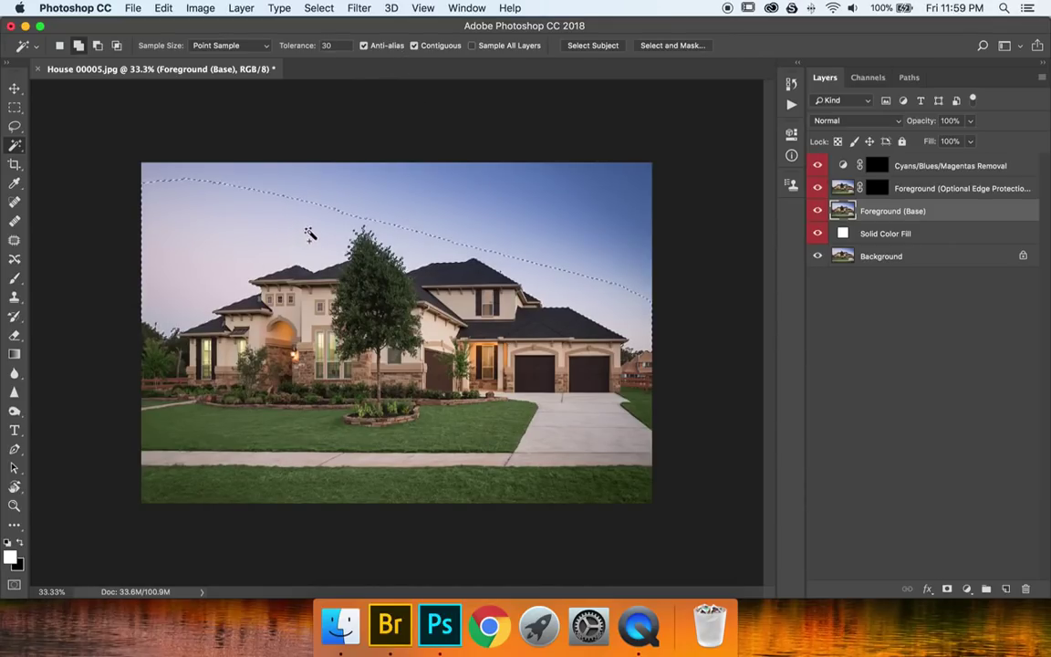
click(572, 211)
shift+click(618, 197)
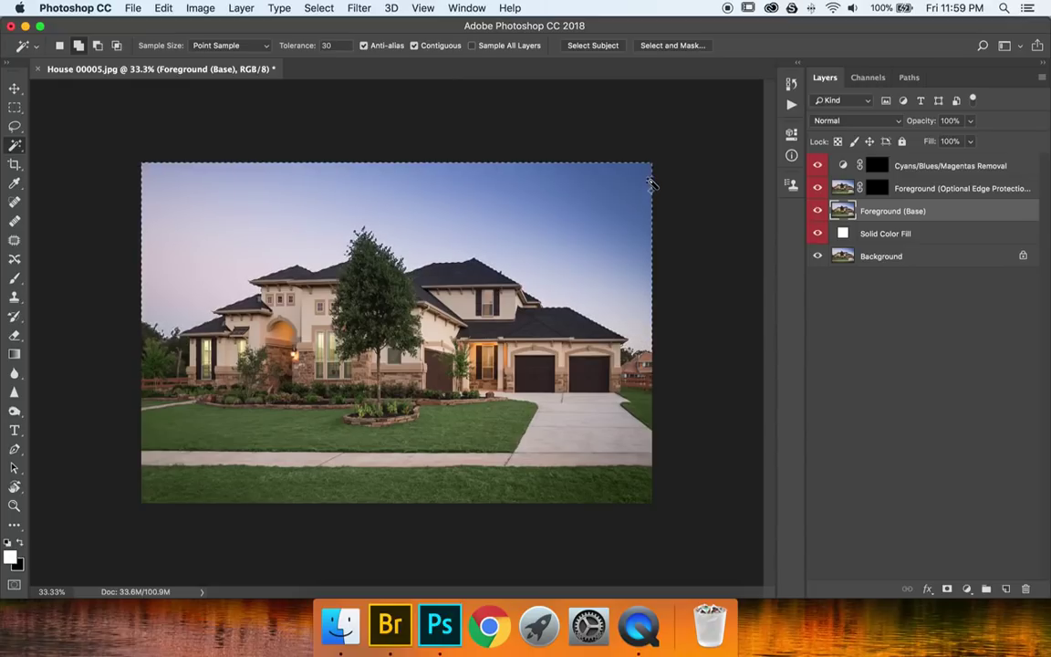
Step: Inspect the selection edges at the roofline, tree and garages up close, then reopen Actions
key(z)
click(190, 311)
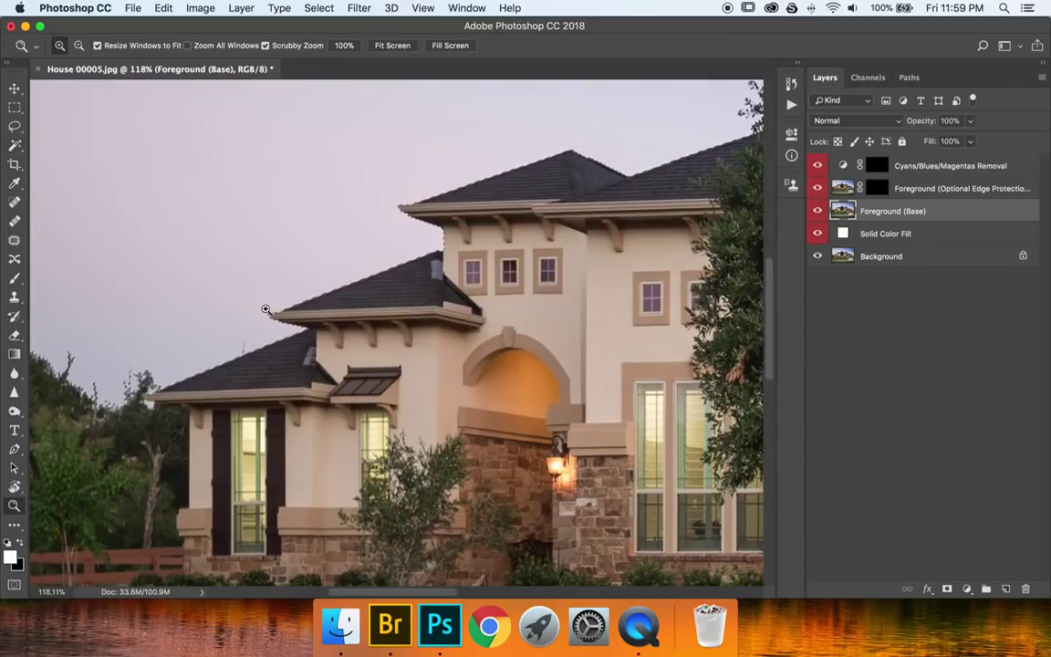
drag(164, 368, 315, 352)
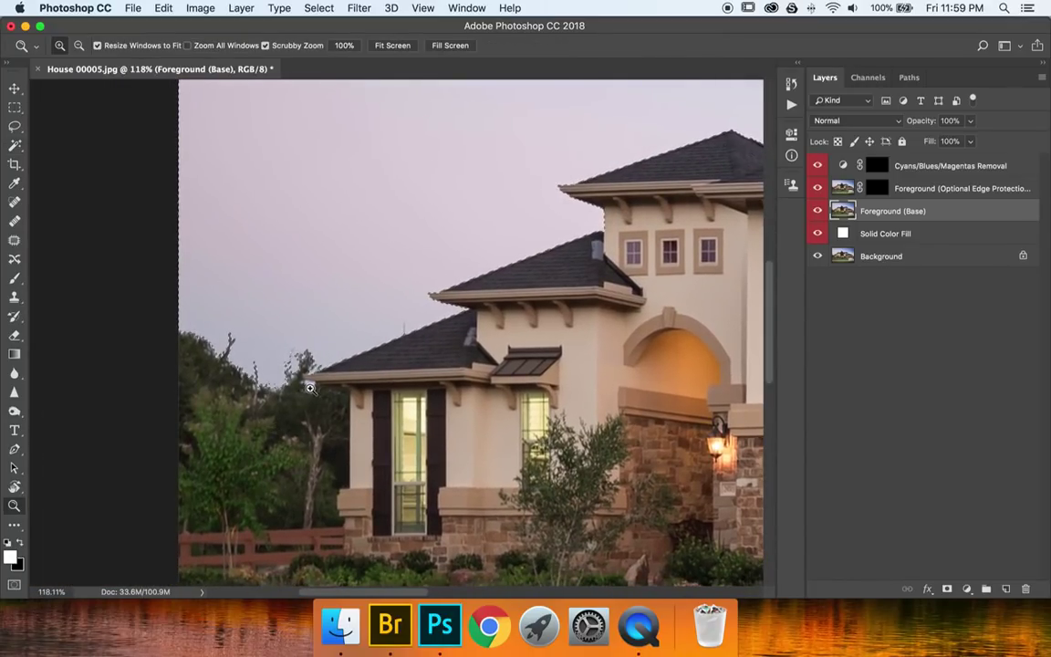
drag(729, 218, 364, 380)
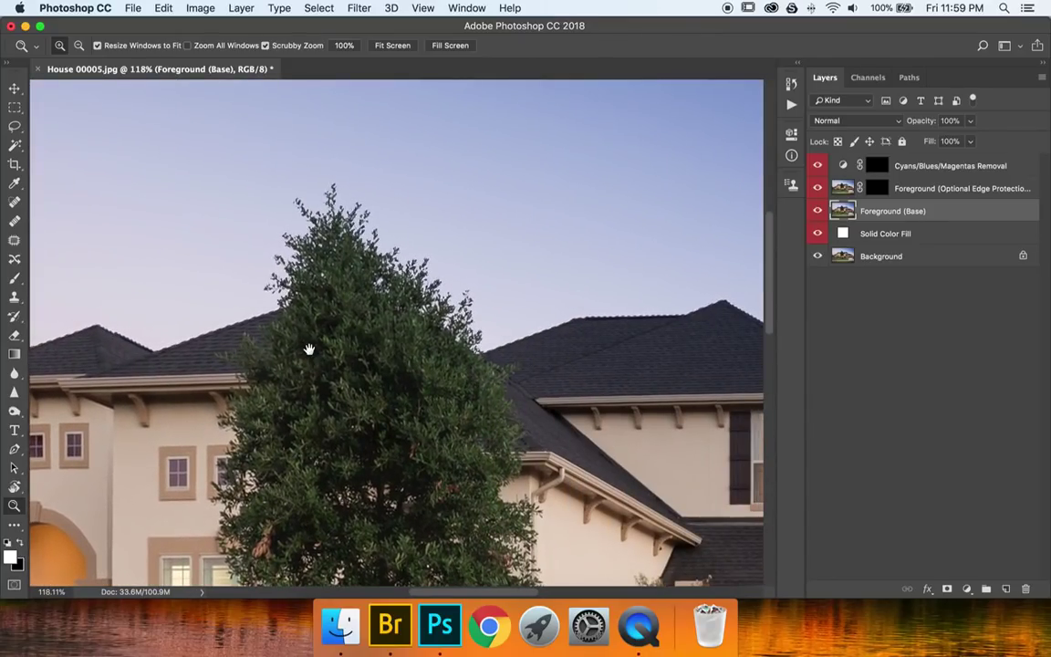
drag(558, 319, 243, 287)
drag(530, 364, 296, 277)
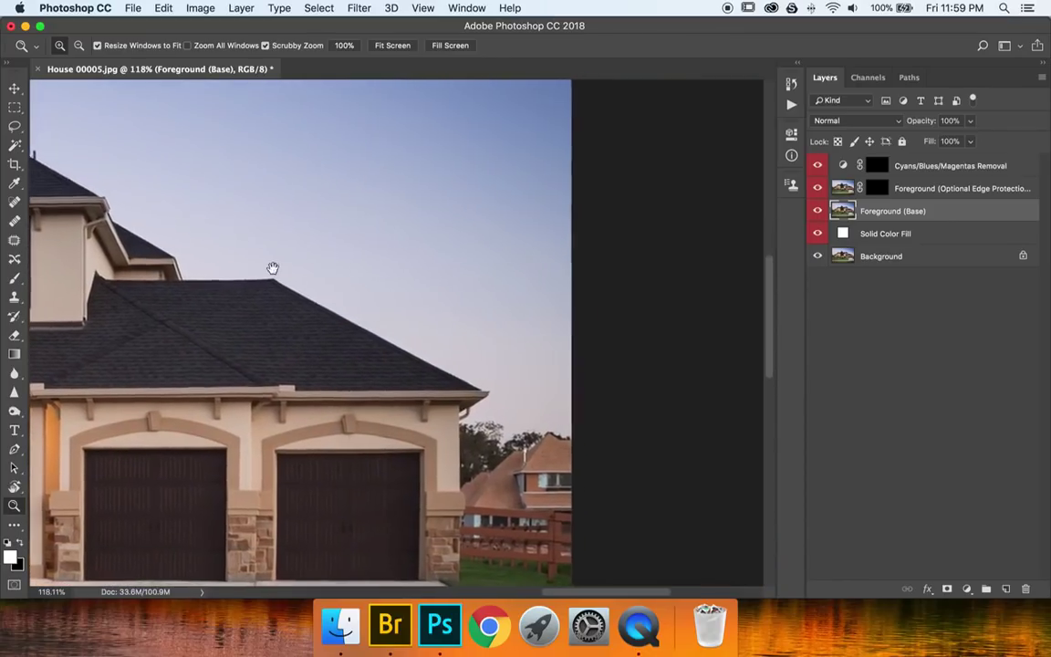
key(super+minus)
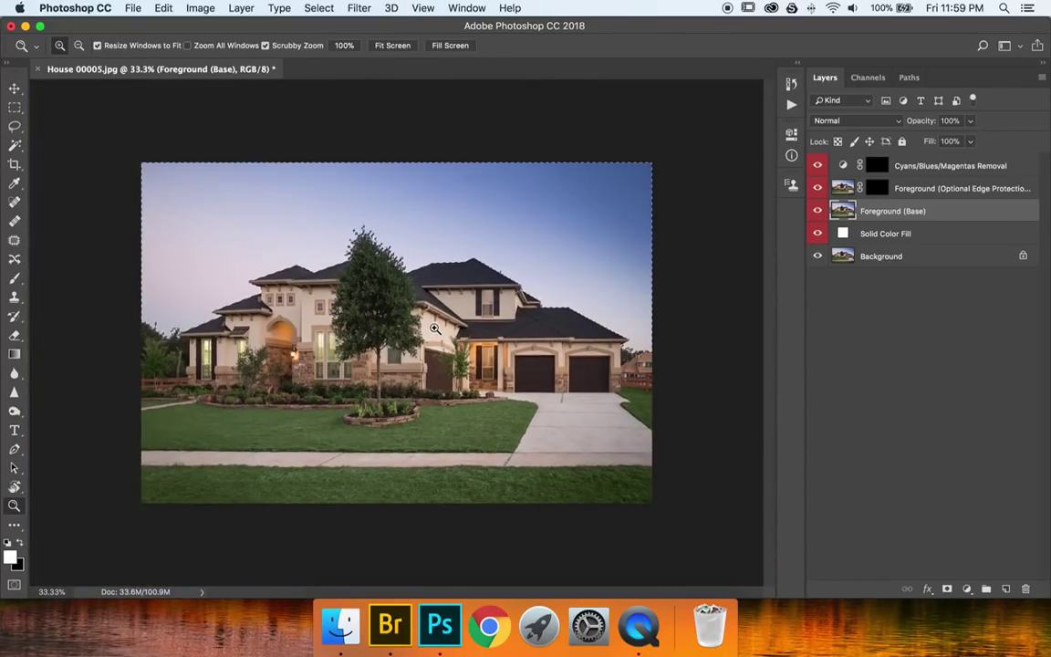
click(787, 108)
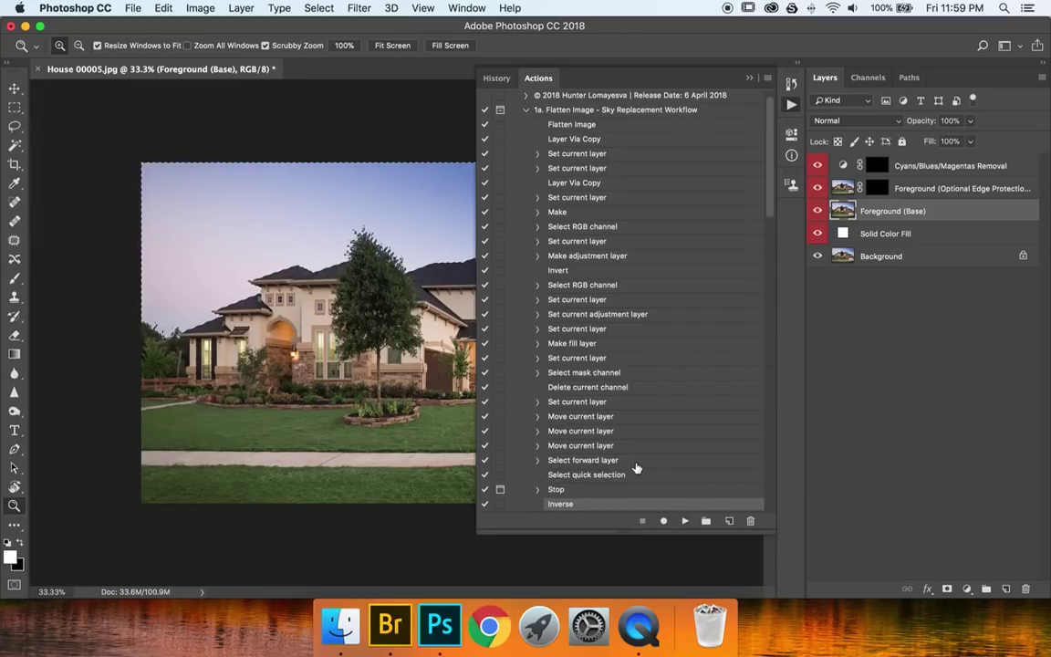
Step: Play the action again from Inverse until the Refine Edge instructions appear
click(683, 520)
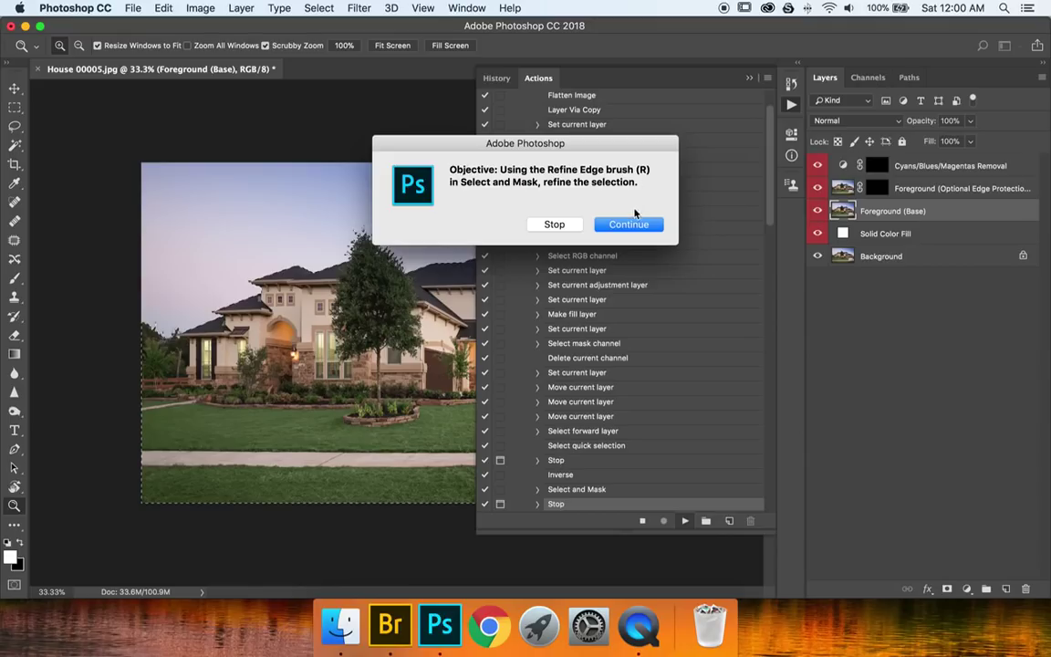
Step: Continue into Select and Mask, switch the preview to On Black, and zoom into the left wing's roofline
click(631, 225)
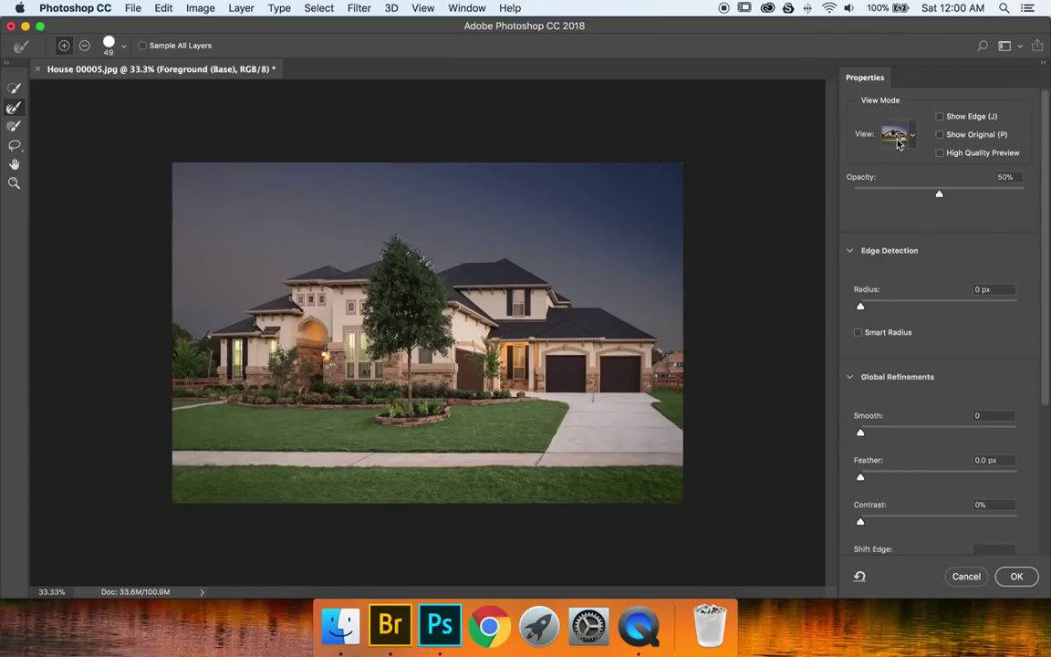
click(898, 137)
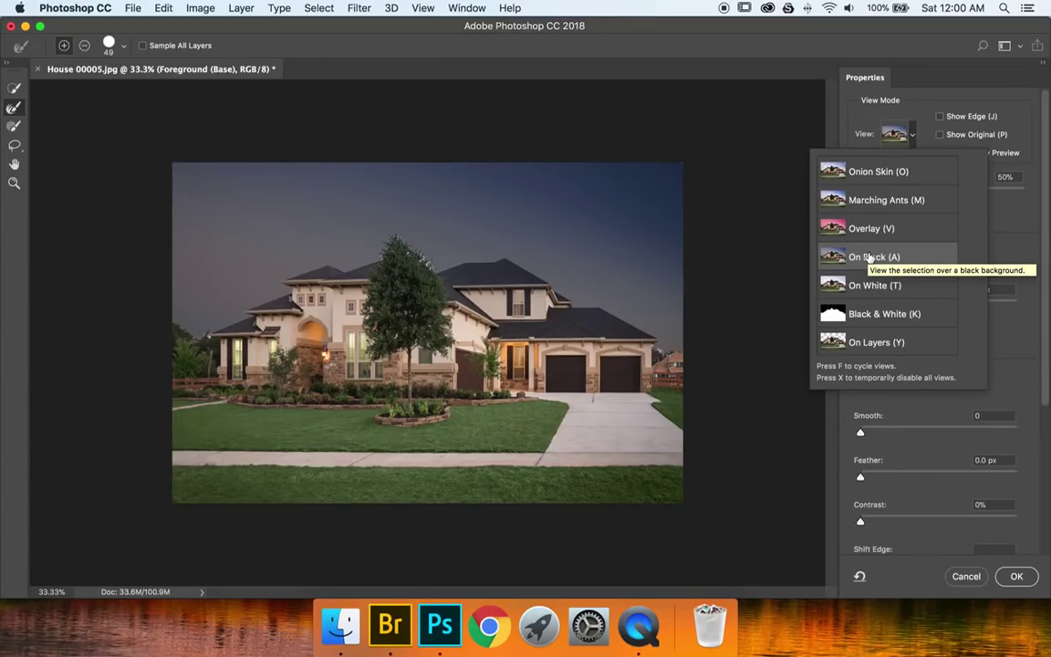
click(851, 231)
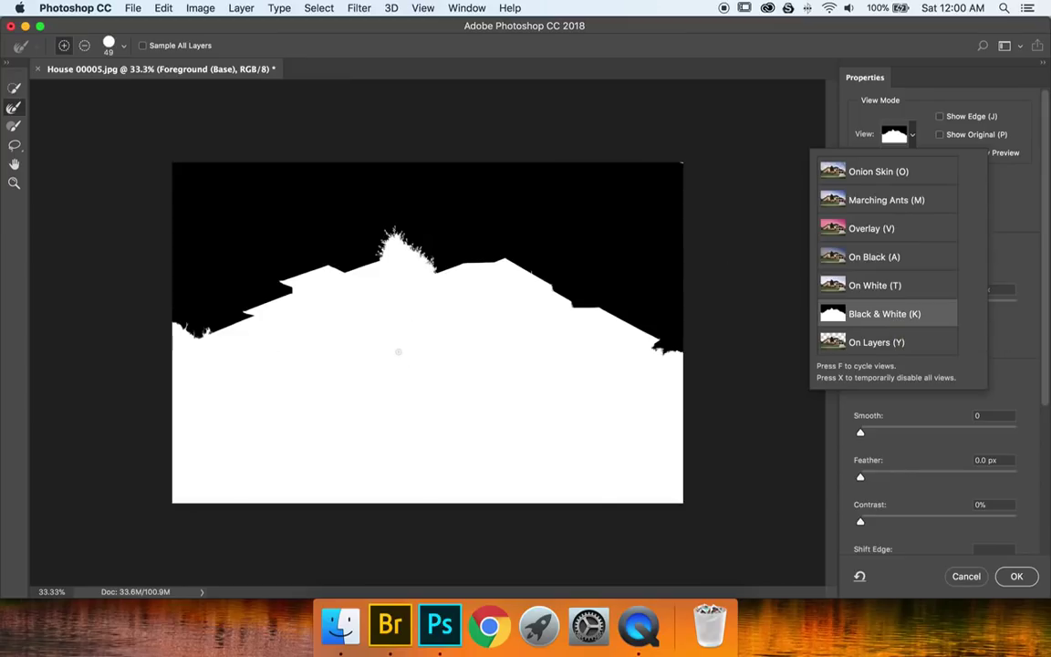
click(894, 263)
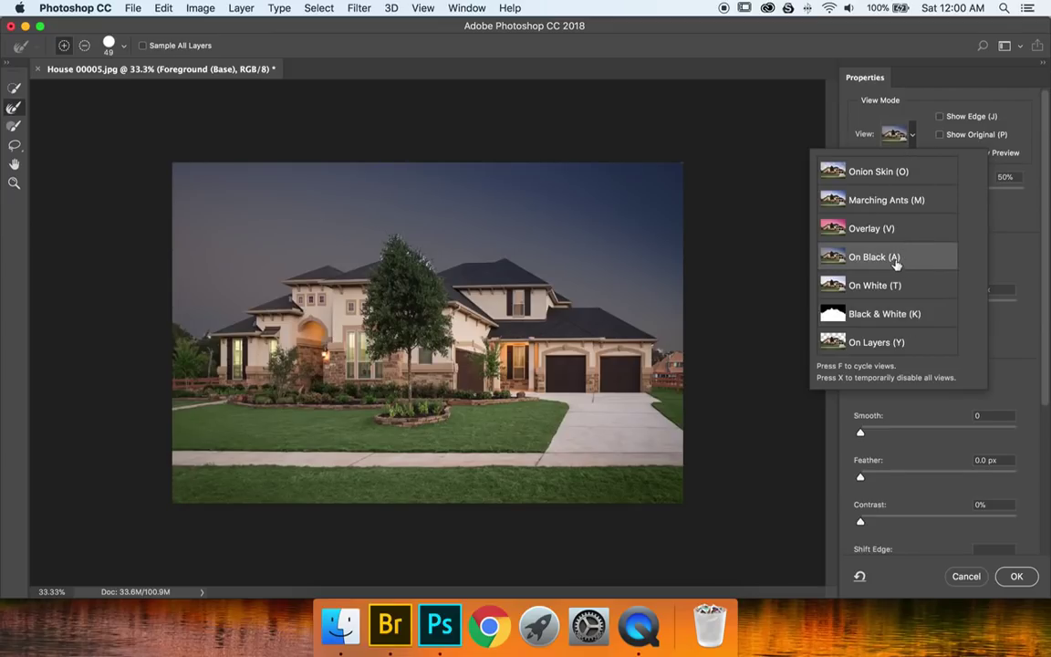
click(824, 129)
key(z)
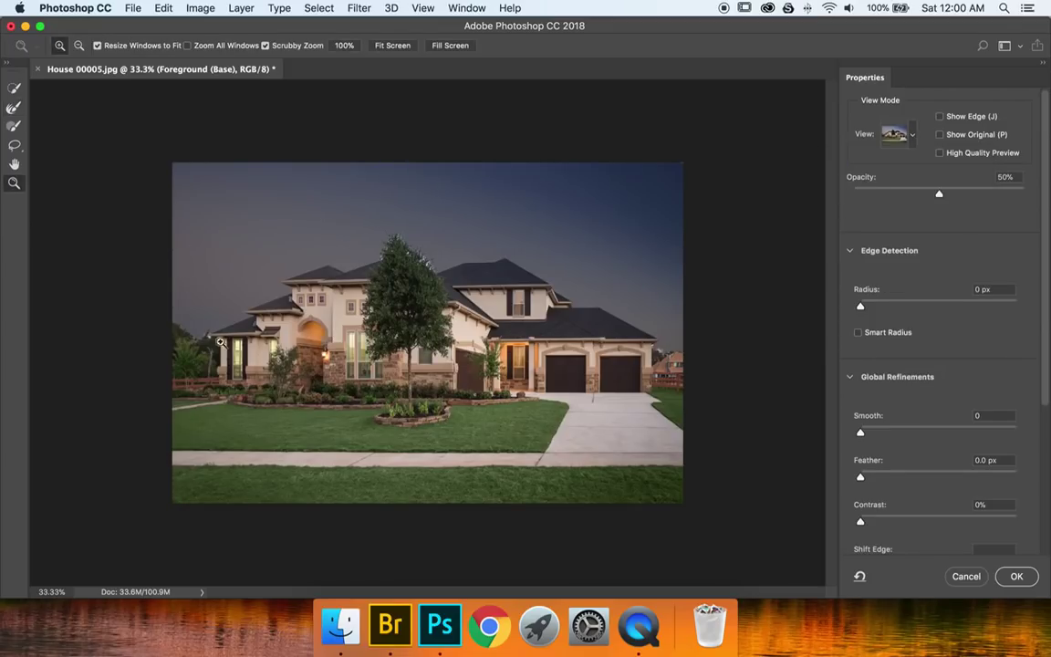
drag(187, 312, 262, 310)
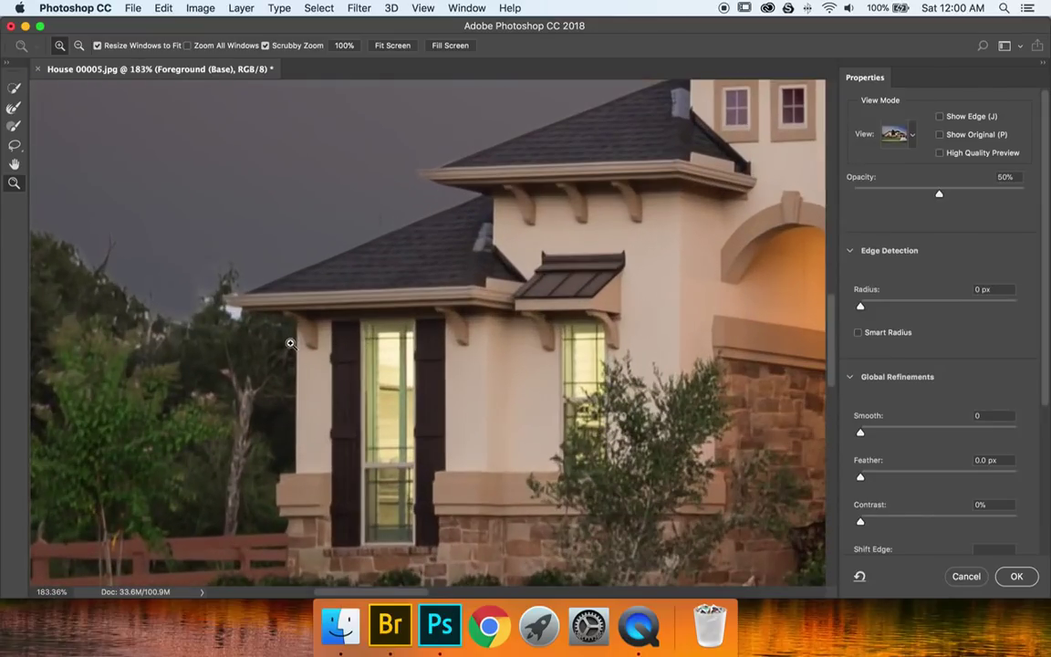
Step: Set the Refine Edge Brush to subtract mode at about 206 px
click(11, 110)
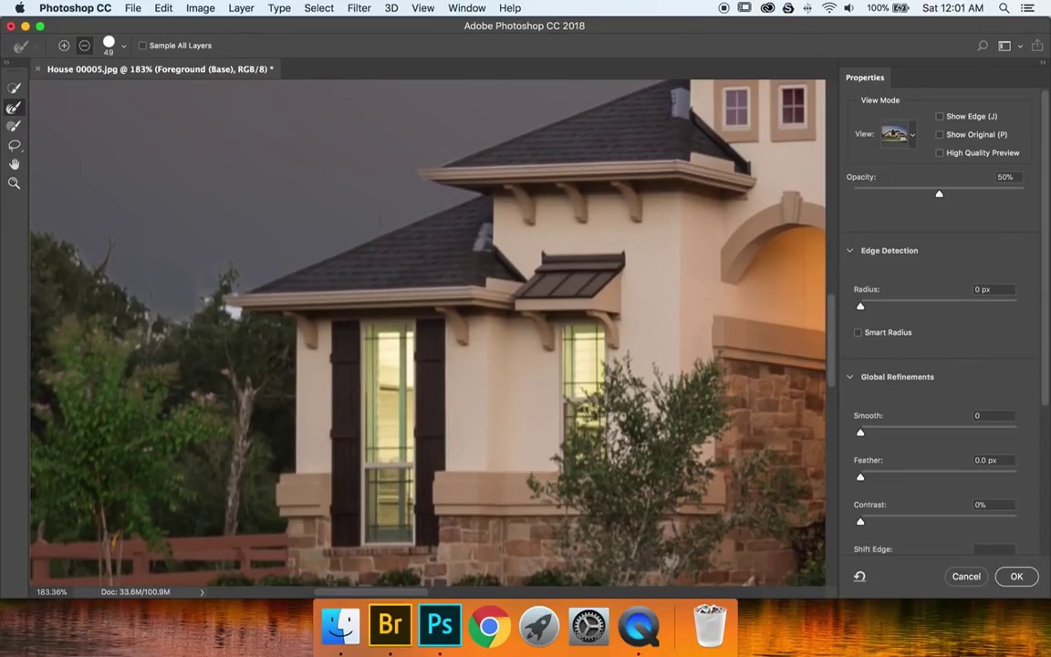
key(alt)
drag(134, 270, 167, 272)
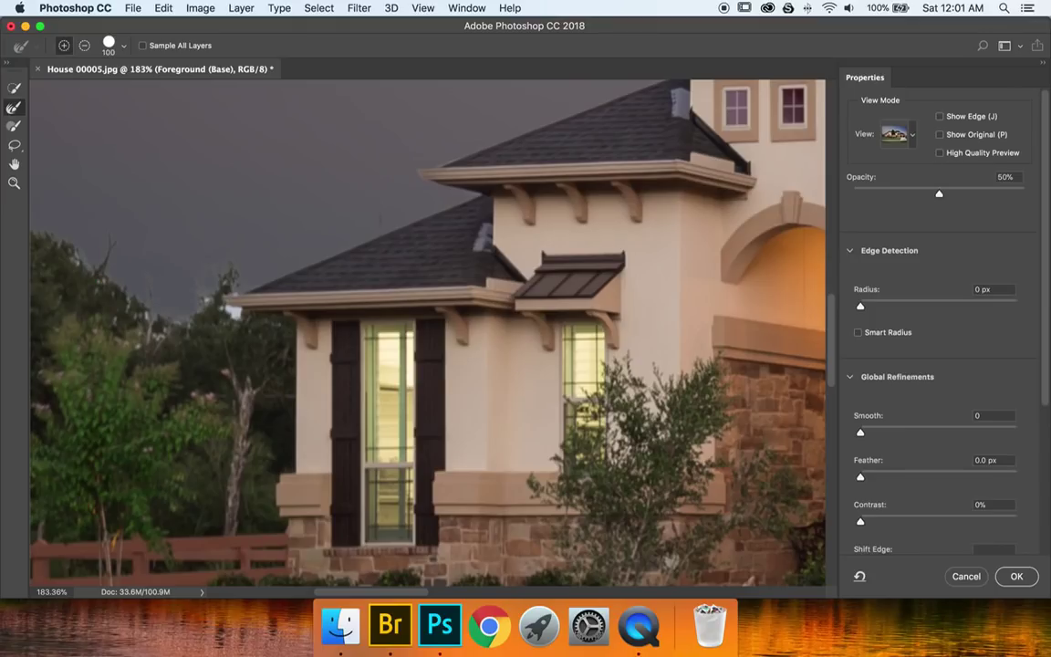
key(alt)
mouse_move(175, 259)
mouse_down()
mouse_move(204, 270)
mouse_move(188, 274)
mouse_move(240, 288)
mouse_move(184, 164)
mouse_move(218, 349)
mouse_move(206, 181)
mouse_move(218, 148)
mouse_move(220, 403)
mouse_move(234, 262)
mouse_move(293, 270)
mouse_move(207, 265)
mouse_move(241, 389)
mouse_move(225, 439)
mouse_up()
Step: At 100% view, brush the light sky fringe out of the tall treetop and check toward the garages
key(super+1)
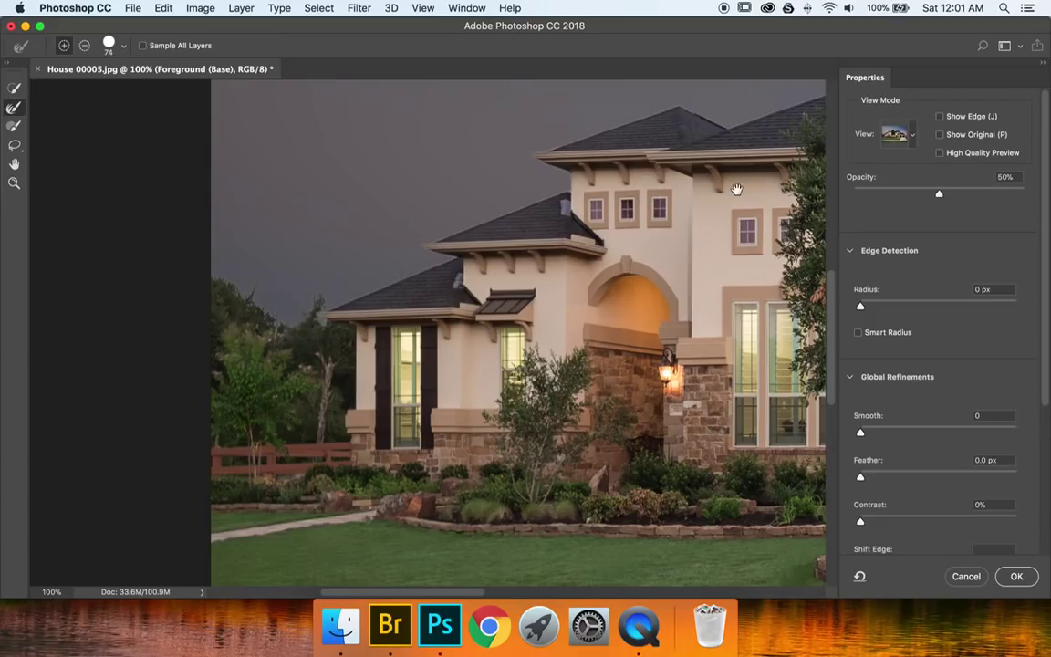
drag(737, 189, 184, 360)
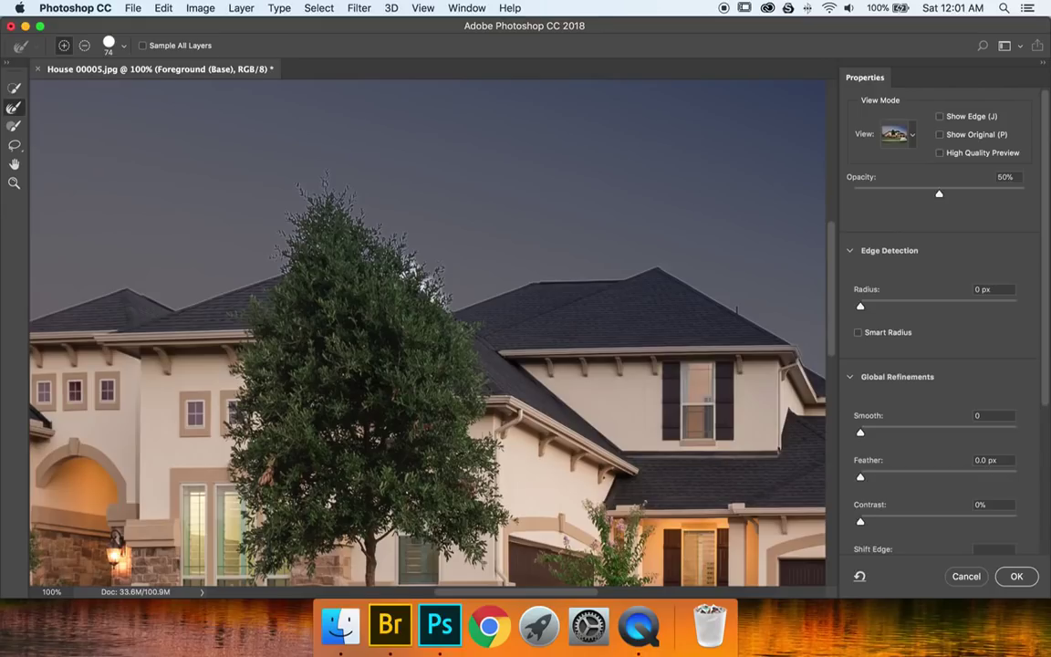
mouse_move(360, 230)
mouse_down()
mouse_move(401, 274)
mouse_move(364, 233)
mouse_up()
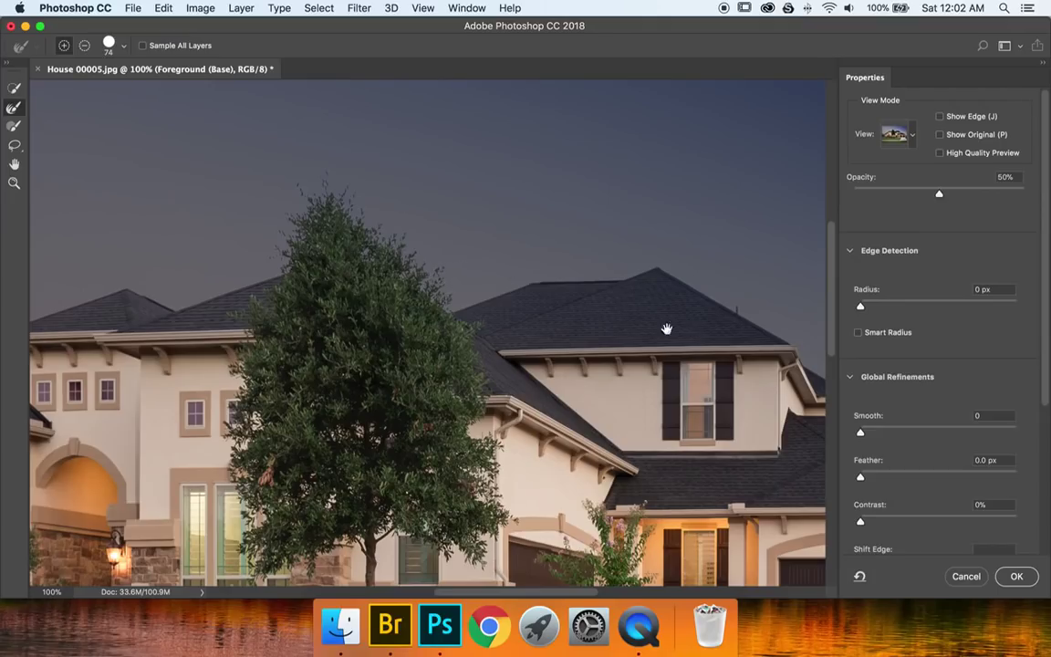
drag(659, 326, 159, 283)
drag(371, 304, 216, 183)
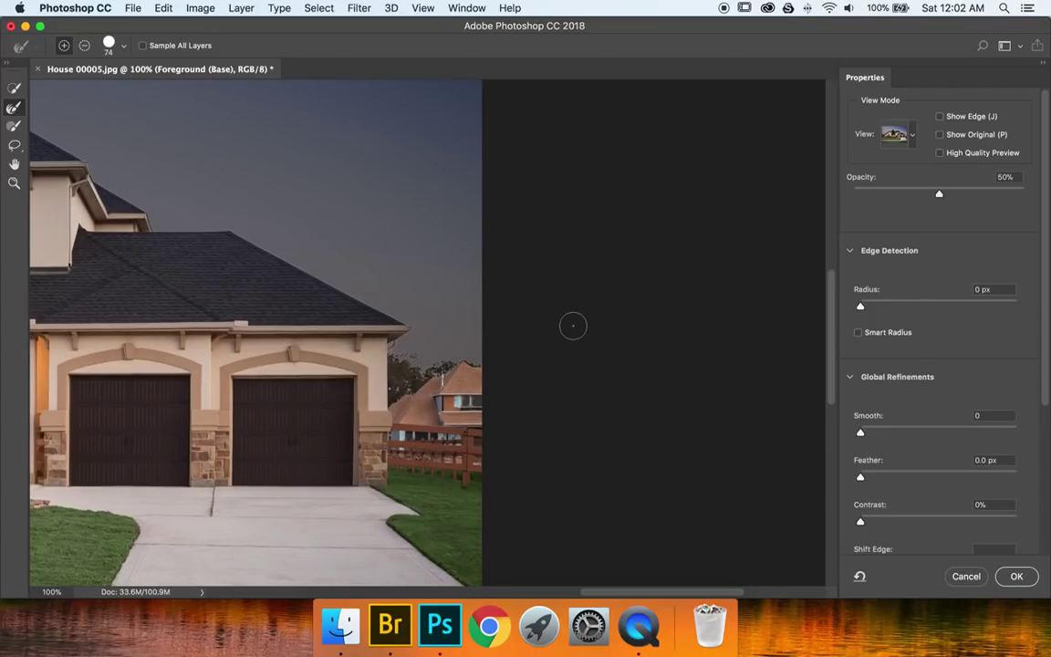
Step: Inspect the top-right sky corner, resize the selection painting brush, and fit the photo
key(super+minus)
key(super+minus)
key(super+minus)
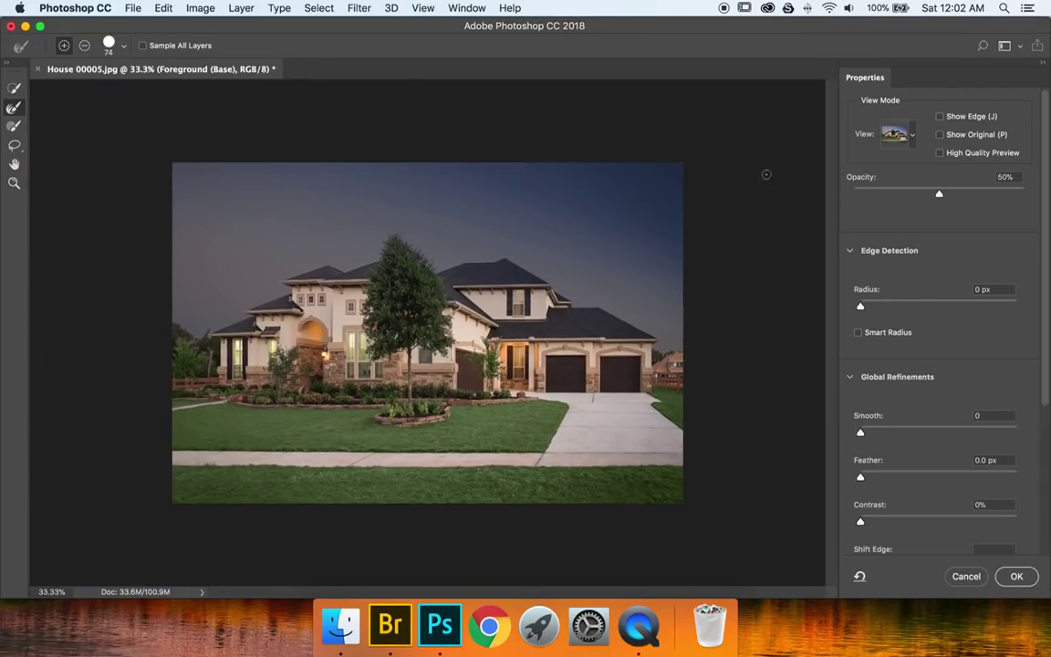
key(z)
drag(691, 157, 804, 157)
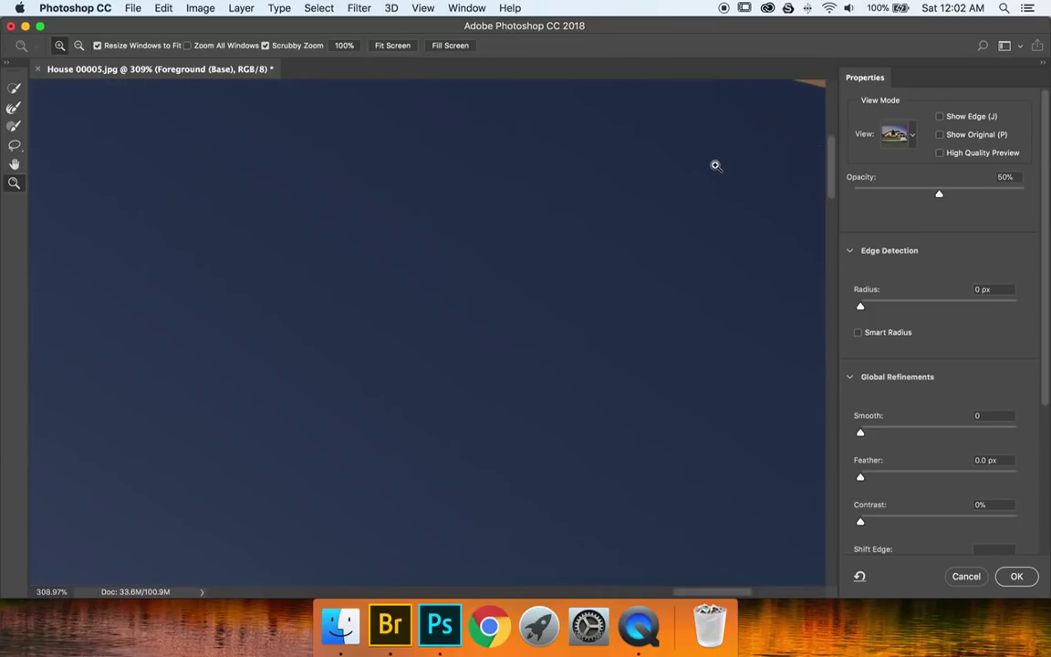
scroll(716, 164, up, 5)
scroll(715, 165, right, 5)
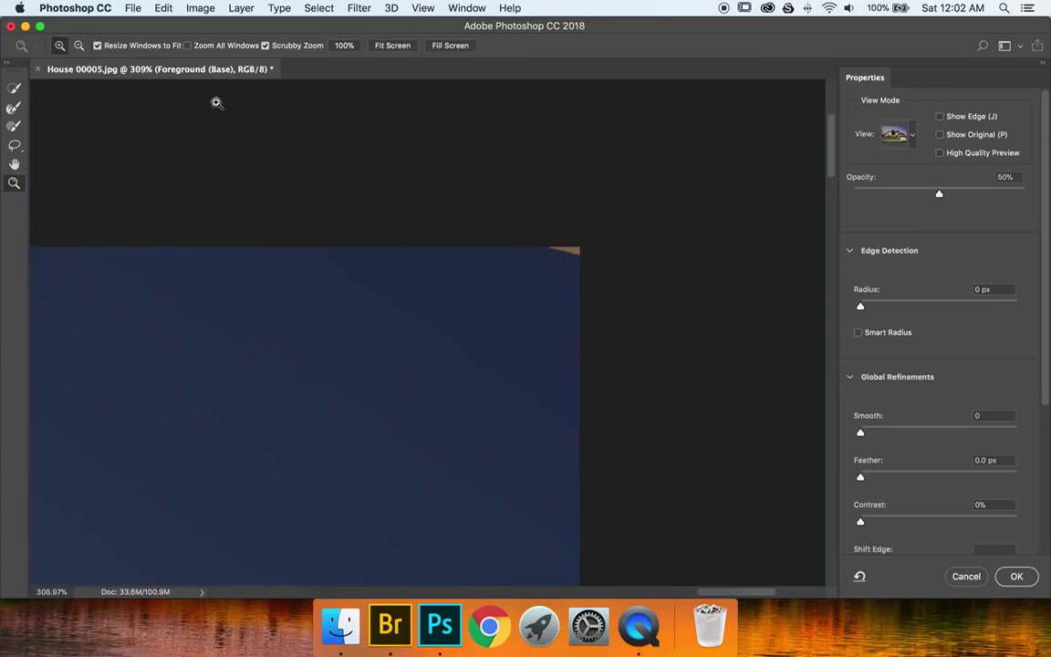
click(14, 126)
drag(571, 276, 430, 278)
key(super+0)
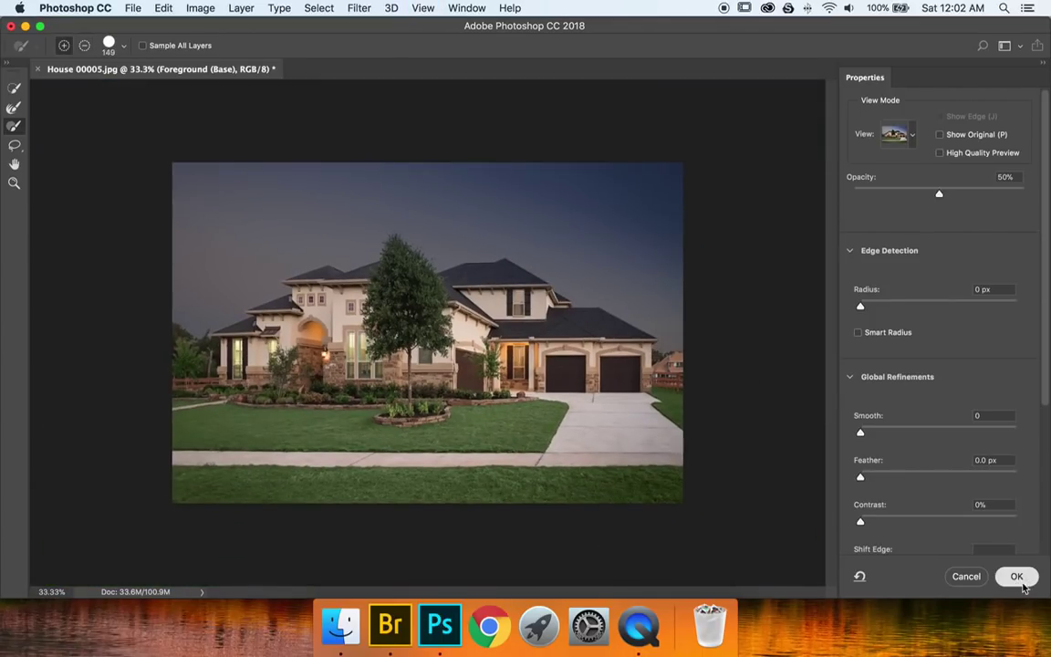
Step: Accept the refined selection and place Sunset Sky 00016.jpg from the Sunset Skies folder as the sky
click(1020, 581)
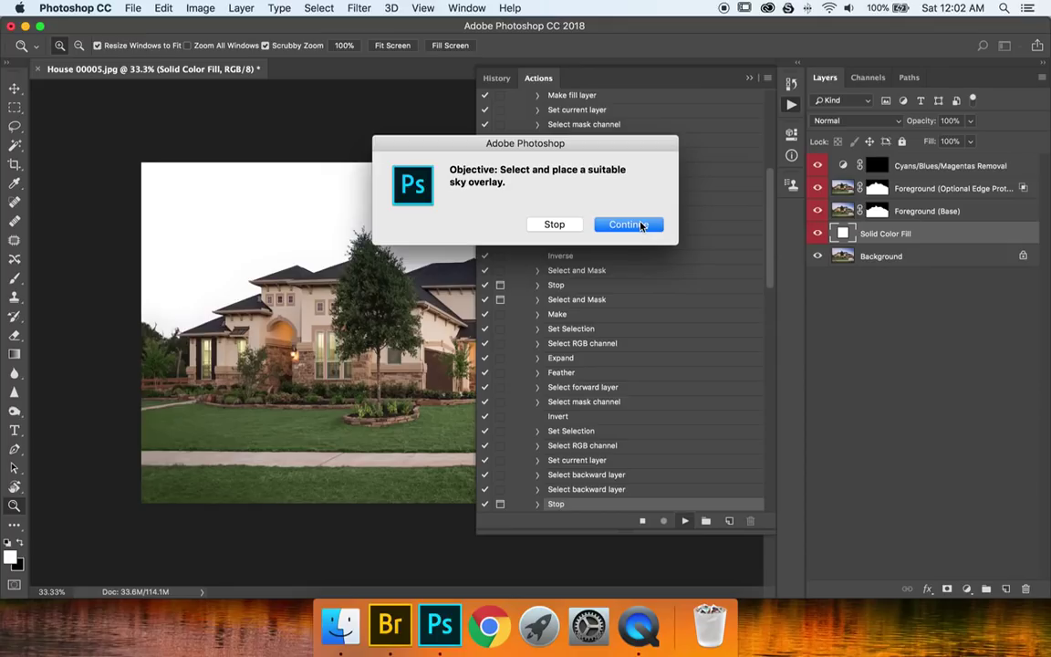
click(641, 225)
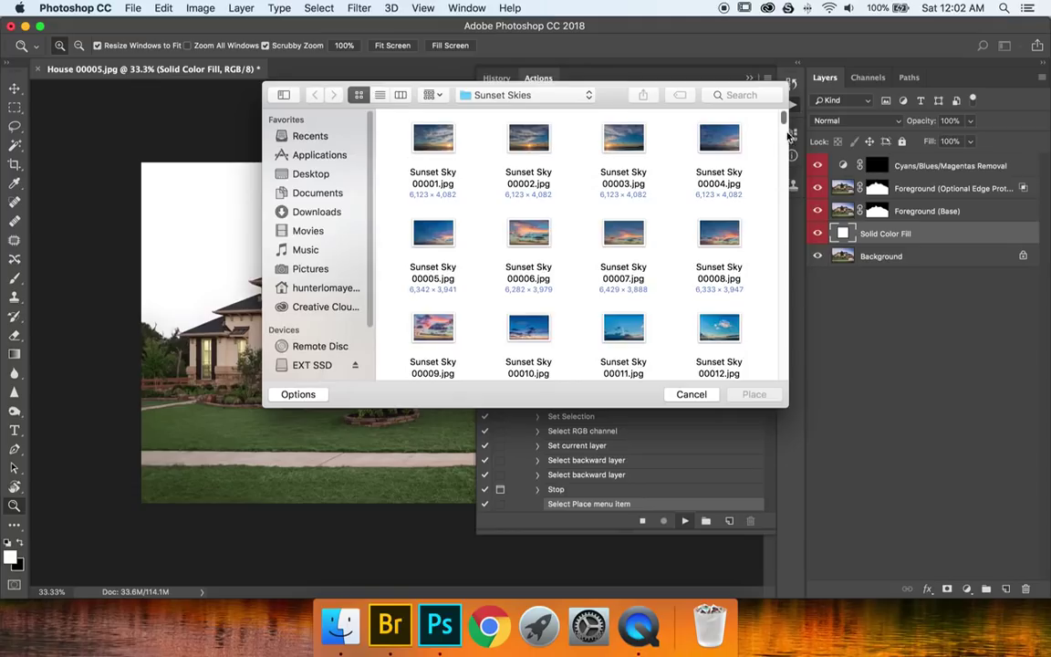
drag(786, 127, 784, 133)
click(721, 157)
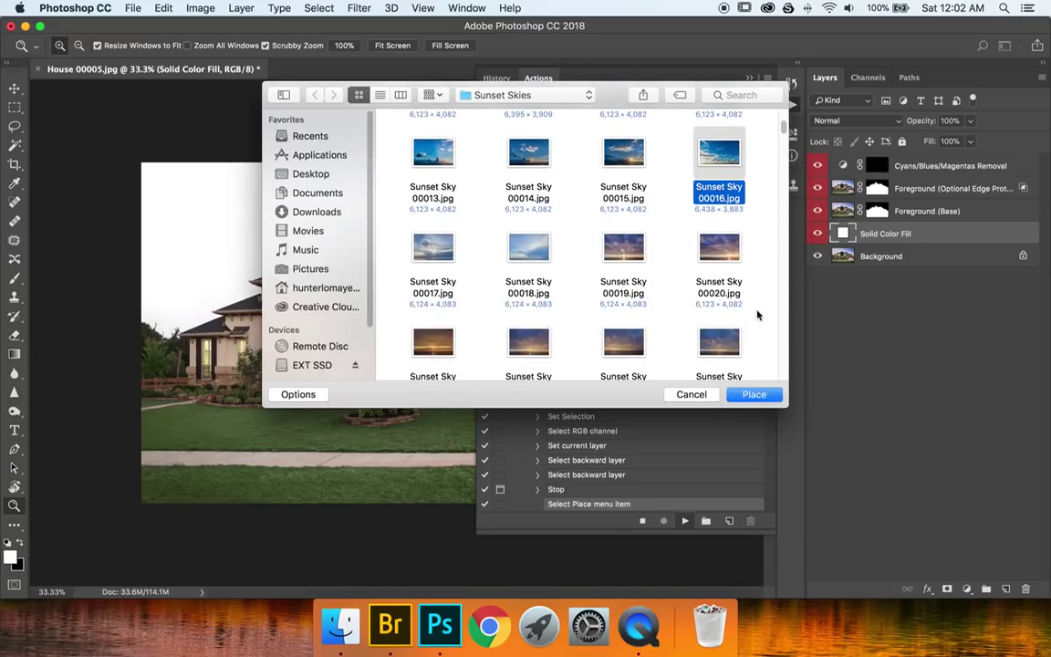
click(754, 396)
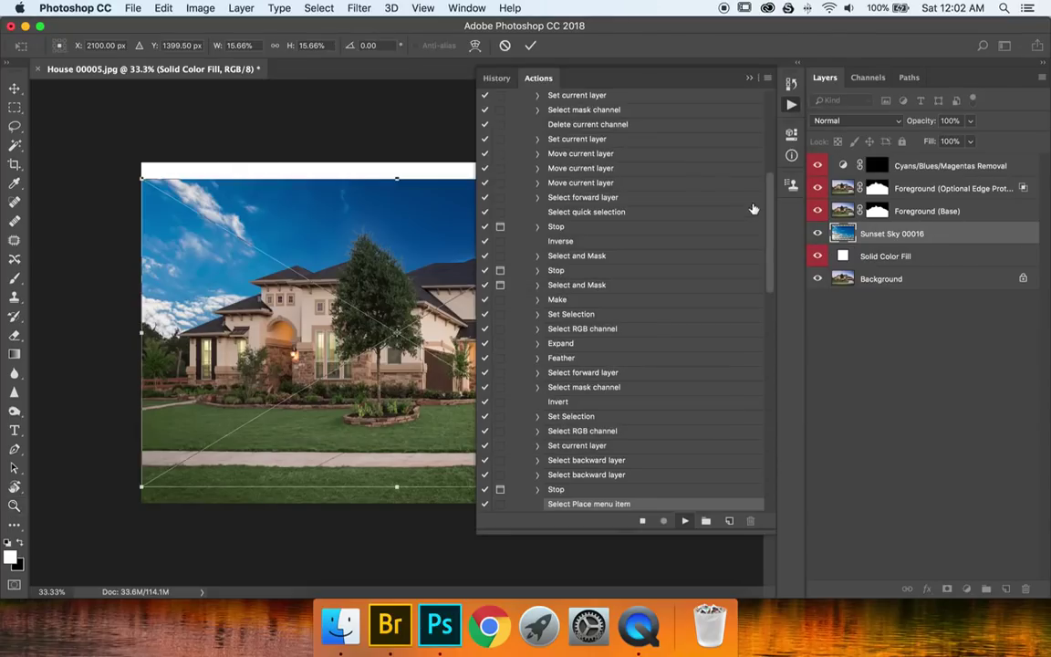
Step: Scale the placed sky to 16.03%, lower its clouds to sit just above the roofline, and commit
click(615, 270)
drag(647, 181, 656, 173)
drag(388, 415, 390, 229)
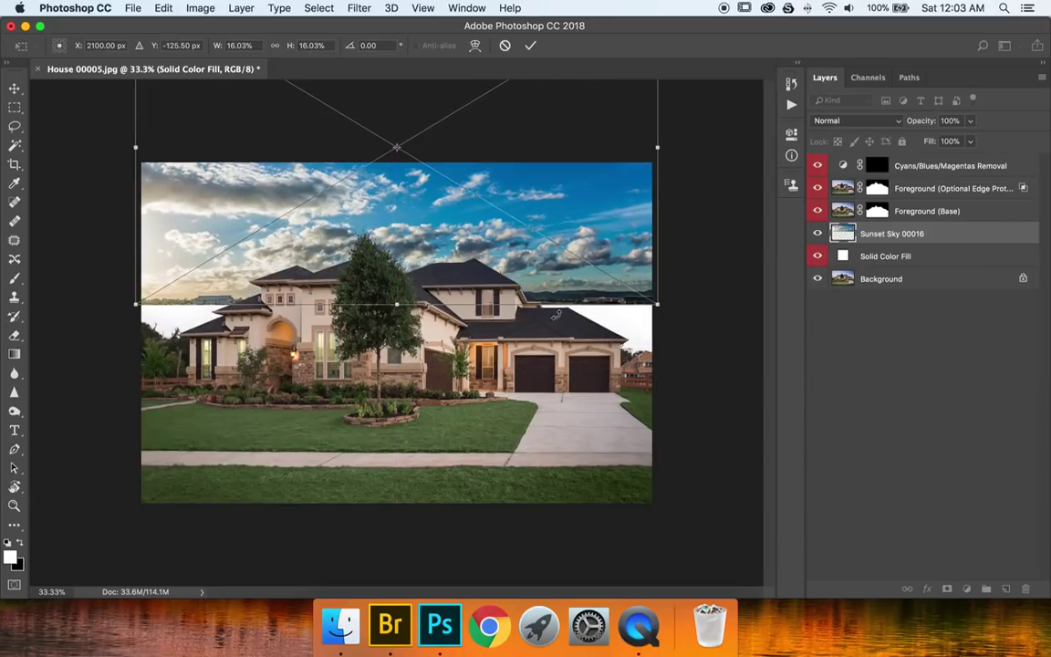
drag(490, 216, 498, 266)
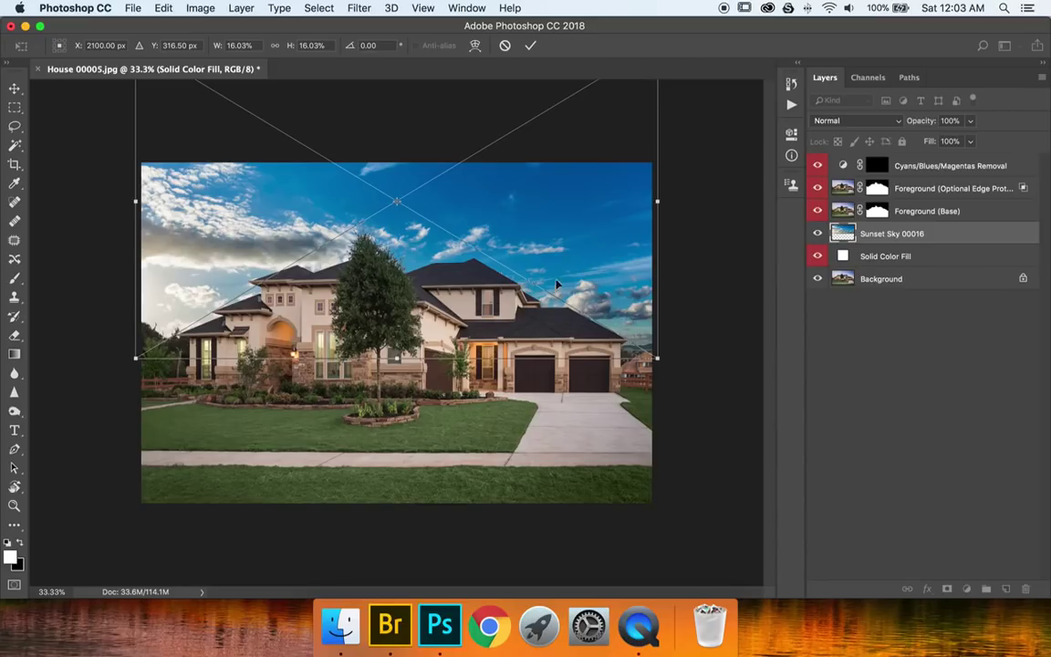
drag(550, 264, 550, 288)
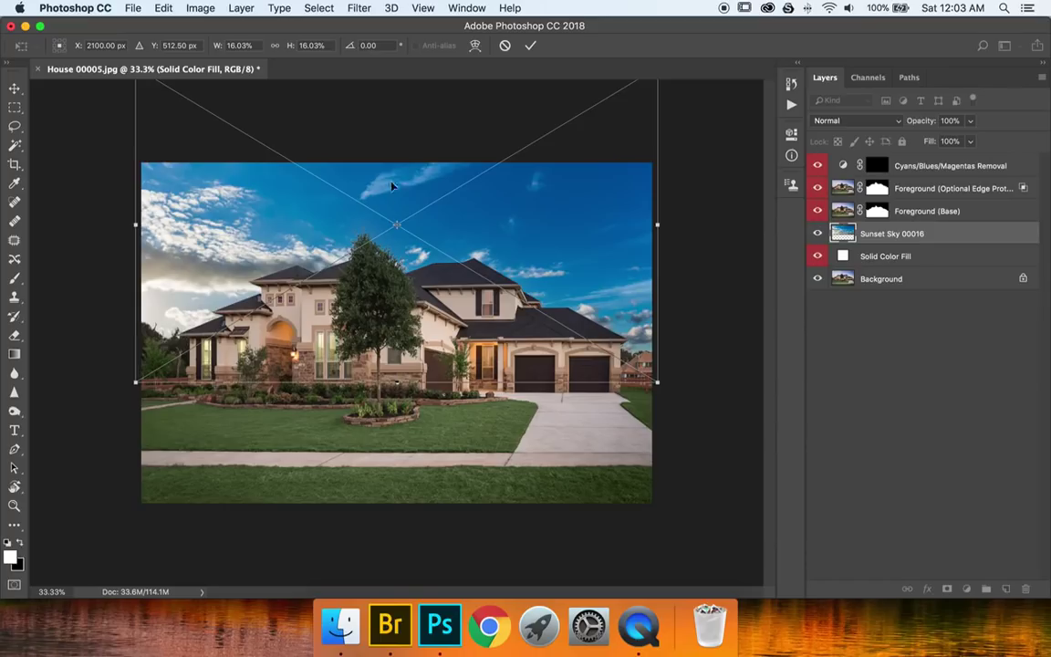
key(super+equal)
key(super+equal)
key(super+equal)
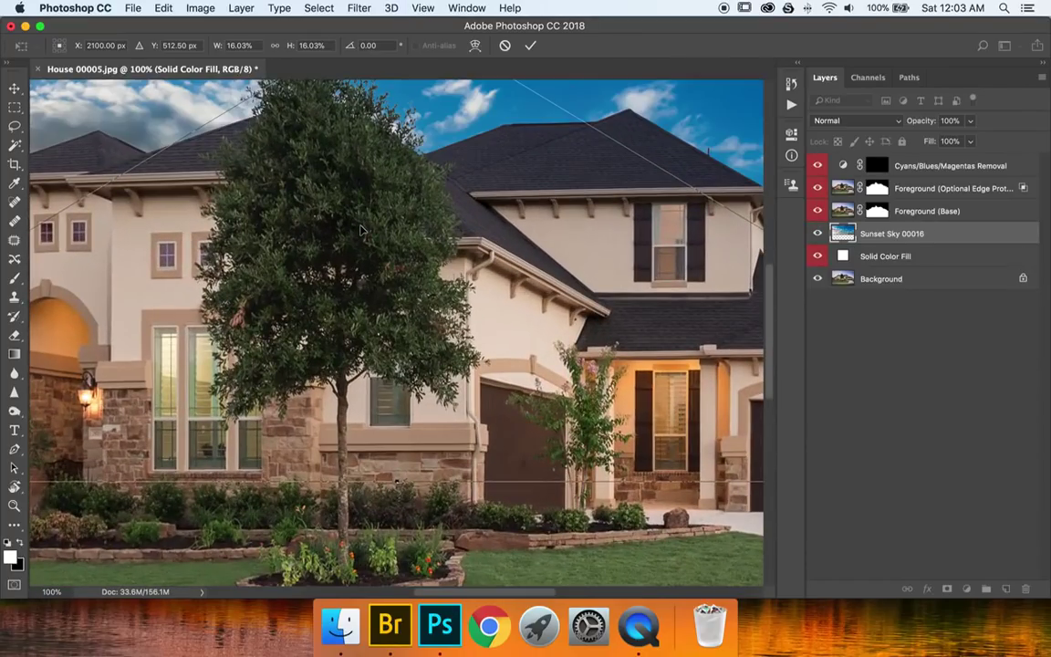
scroll(436, 401, up, 5)
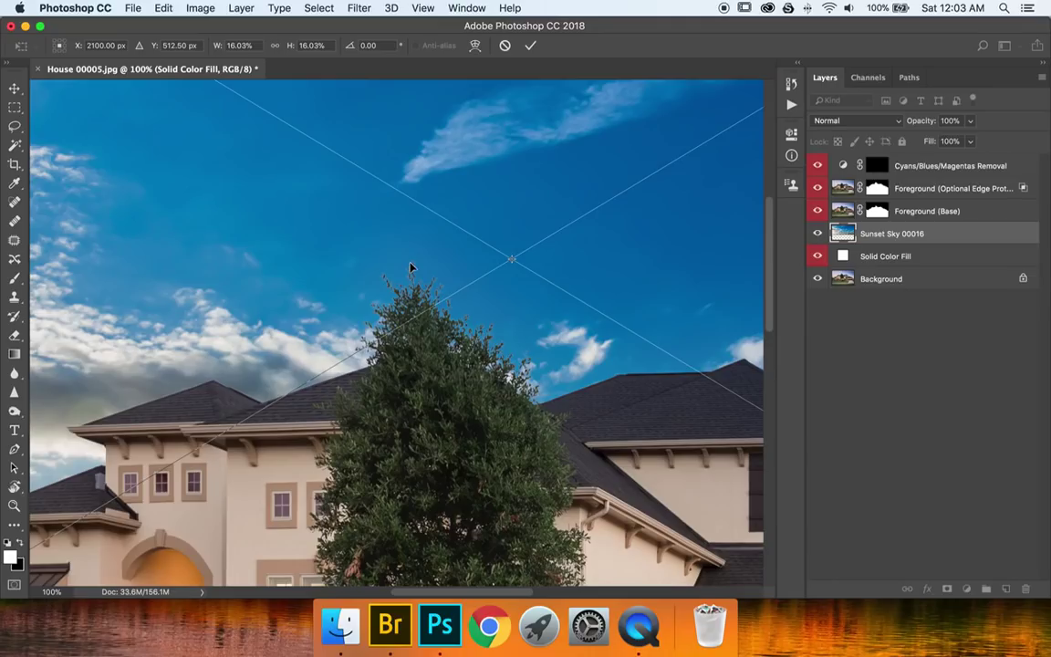
key(super+minus)
key(super+minus)
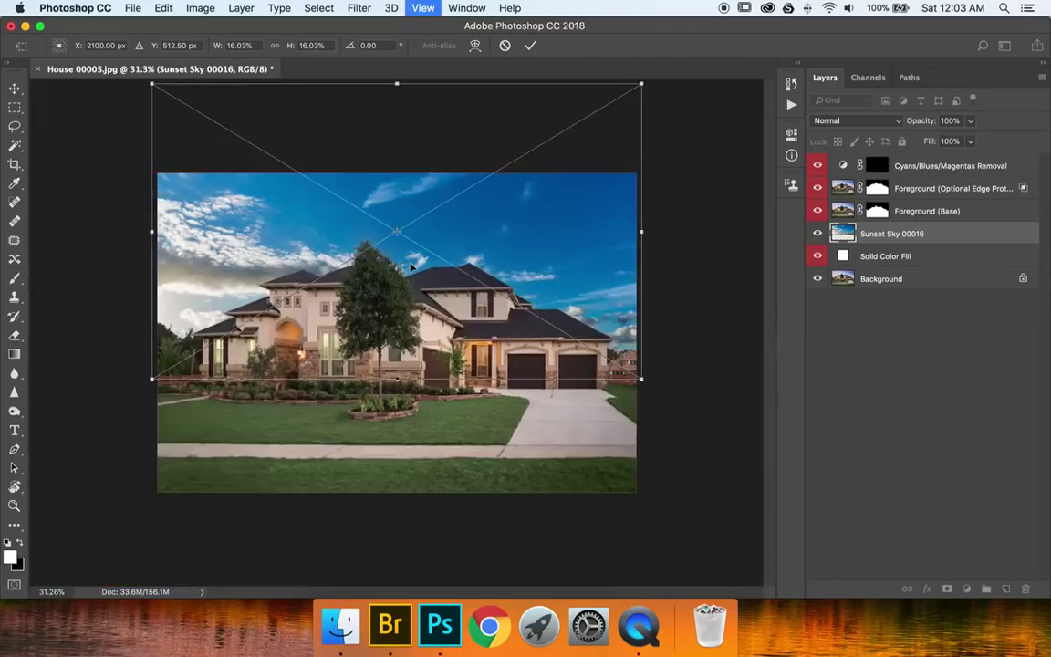
click(532, 46)
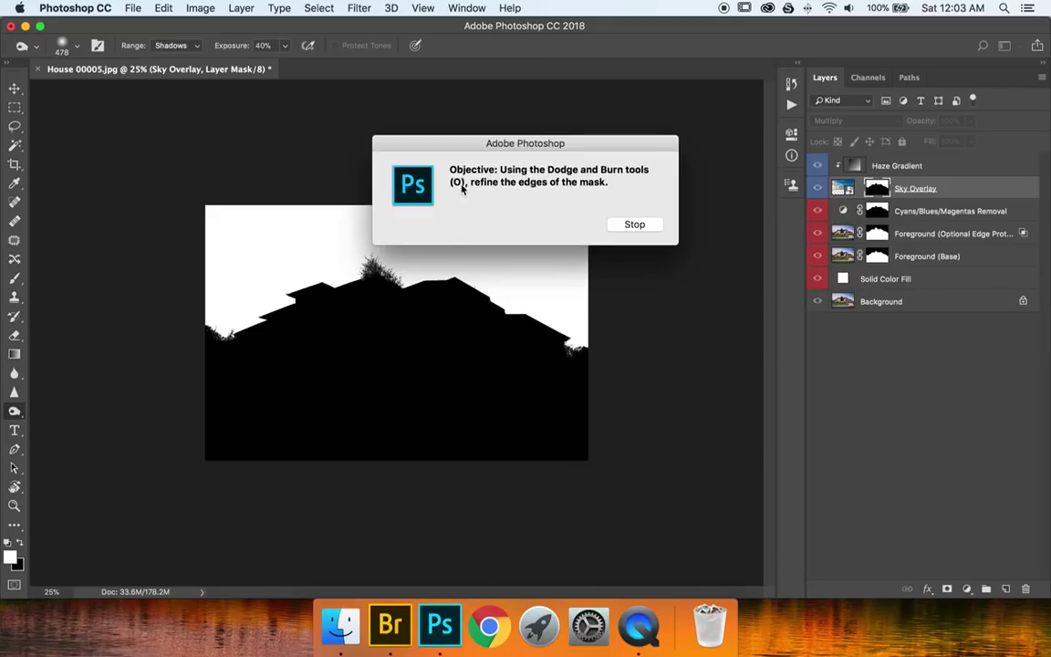
Step: Stop the action, zoom onto the left roofline, and set Burn to Shadows, 20% exposure, 295 px
click(633, 224)
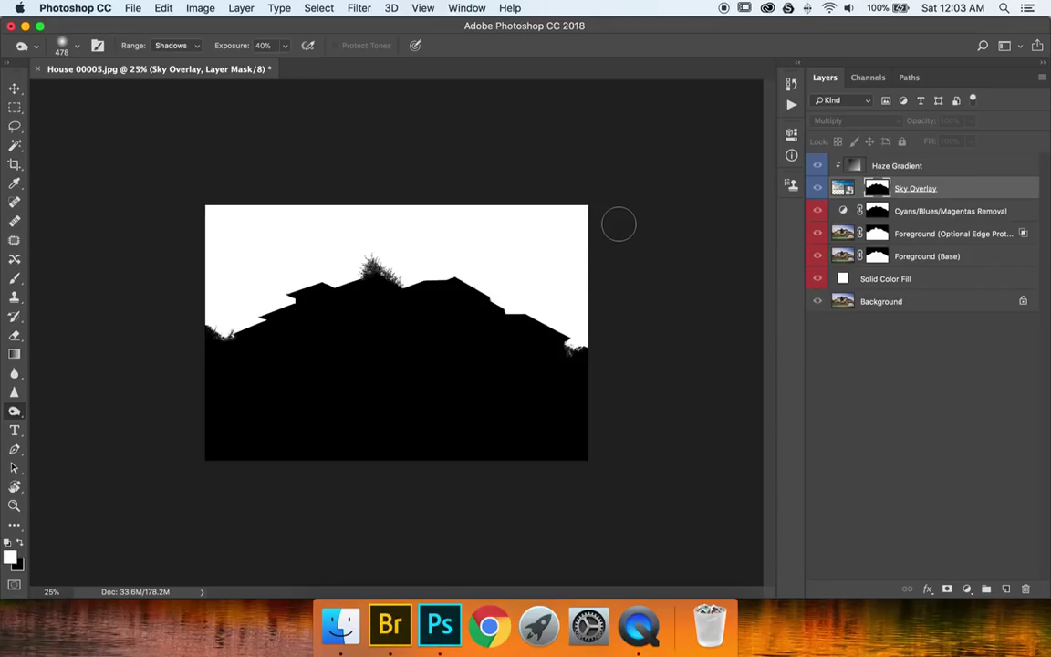
key(z)
mouse_move(197, 329)
mouse_down()
mouse_move(282, 328)
mouse_move(194, 366)
mouse_move(350, 348)
mouse_up()
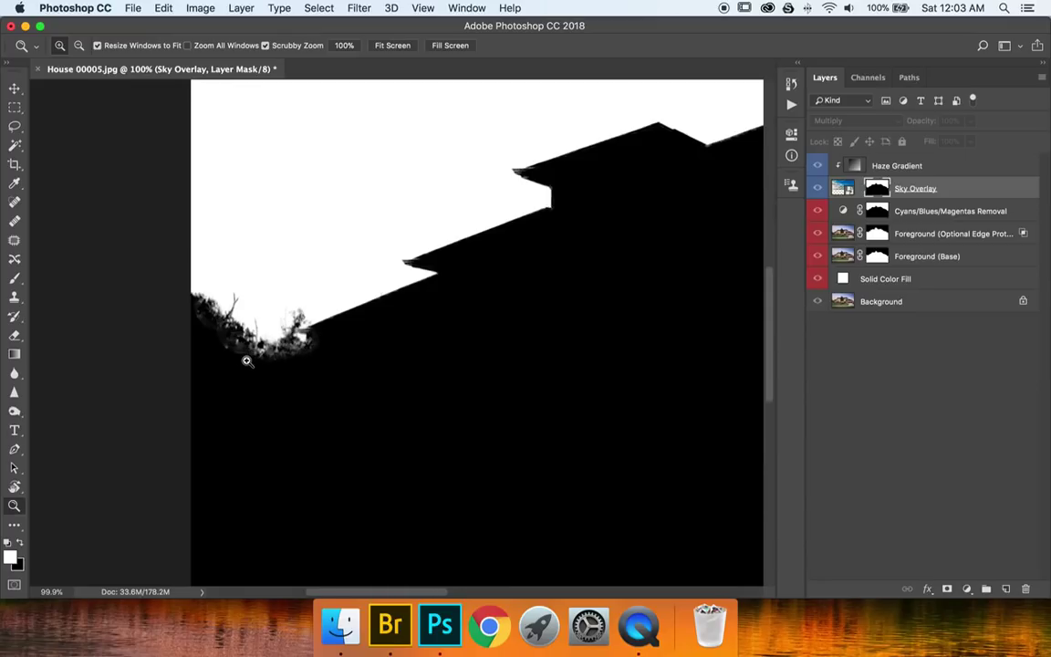
key(o)
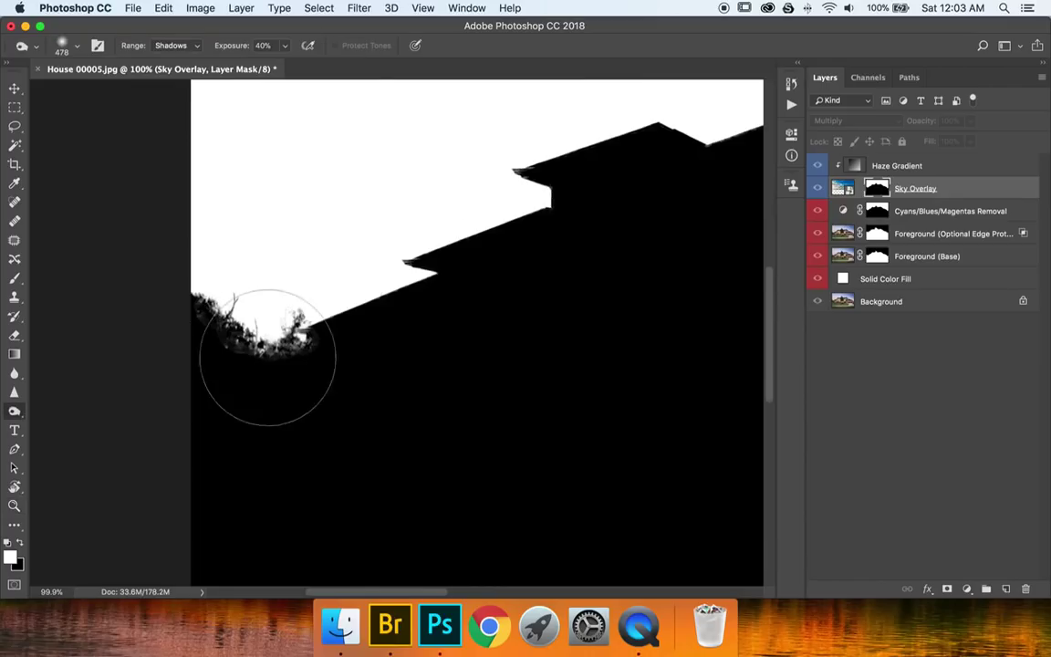
click(166, 46)
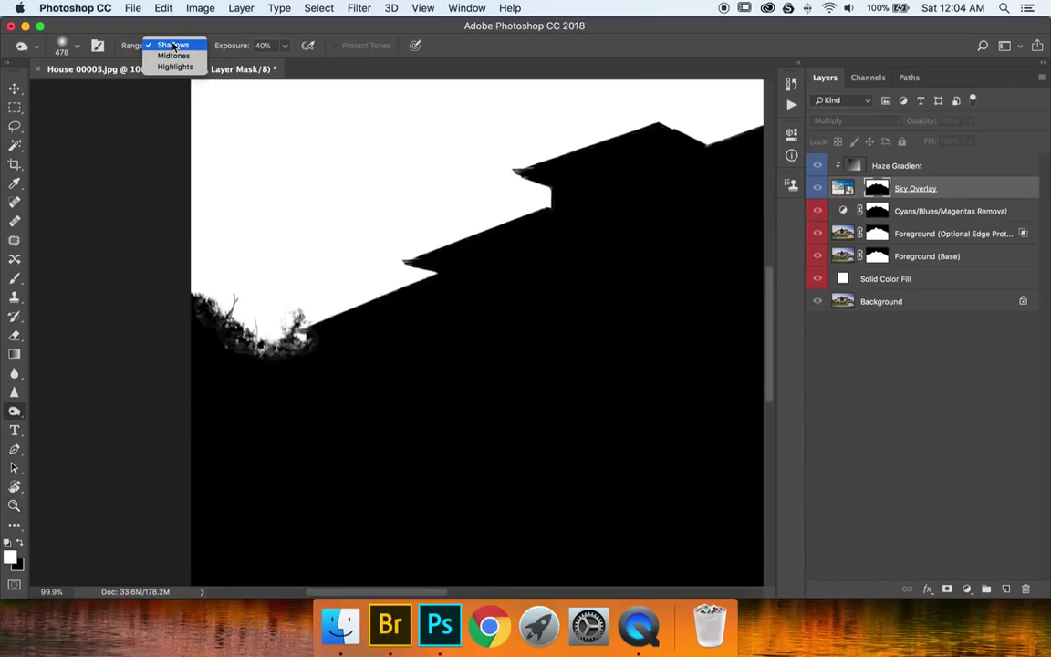
click(169, 45)
click(262, 46)
text(20)
key(Return)
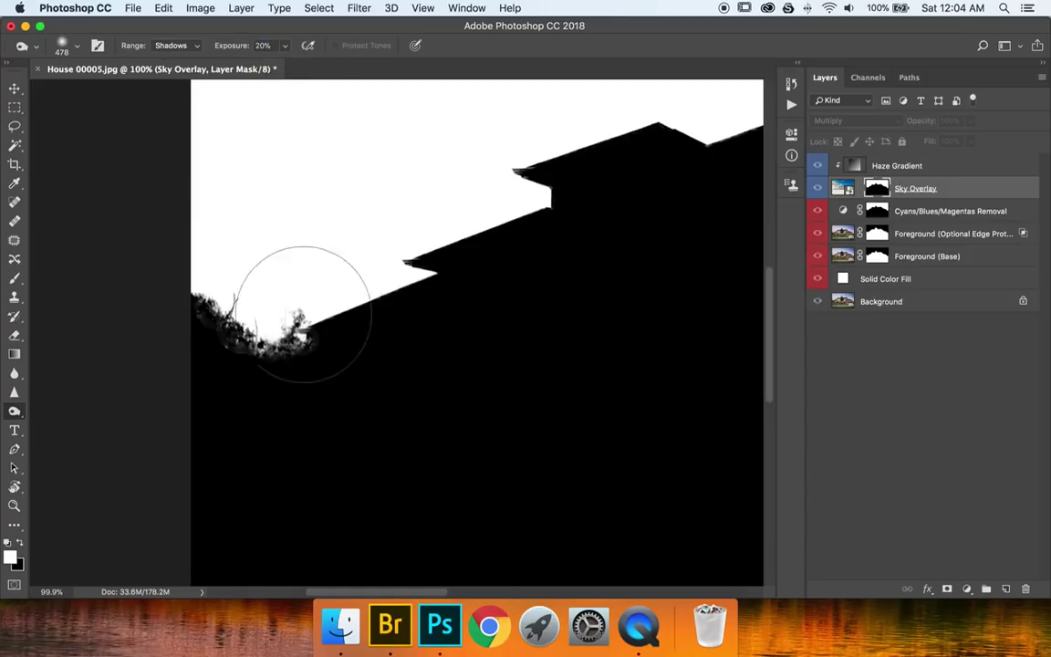
drag(270, 404, 214, 404)
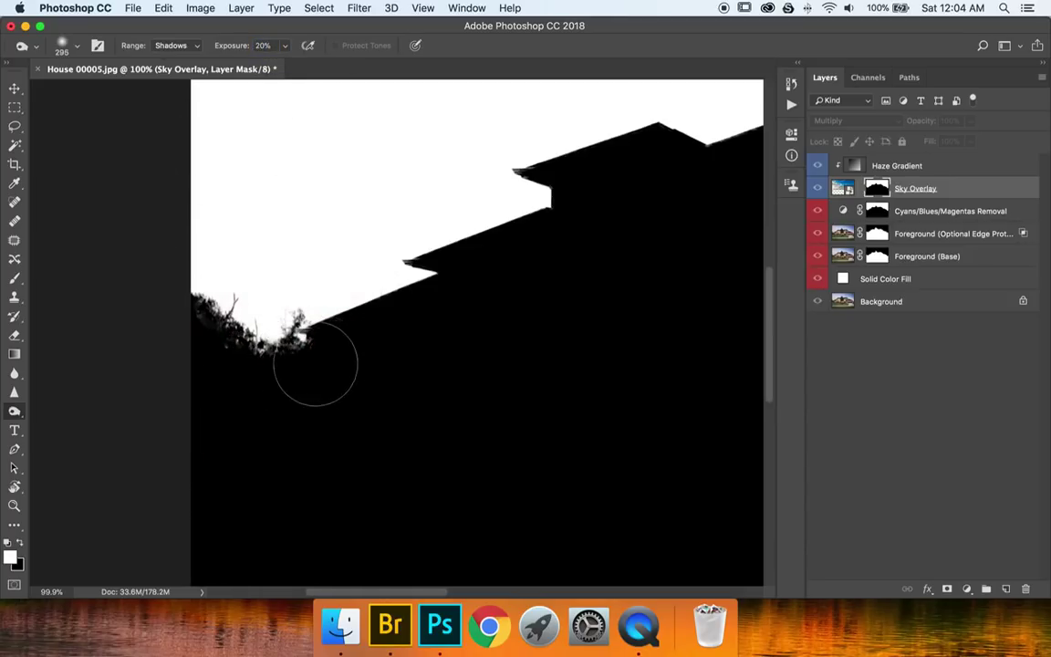
Step: Burn the grey tree line, tall tree base and roof-edge patch in the mask to solid black
drag(167, 308, 323, 346)
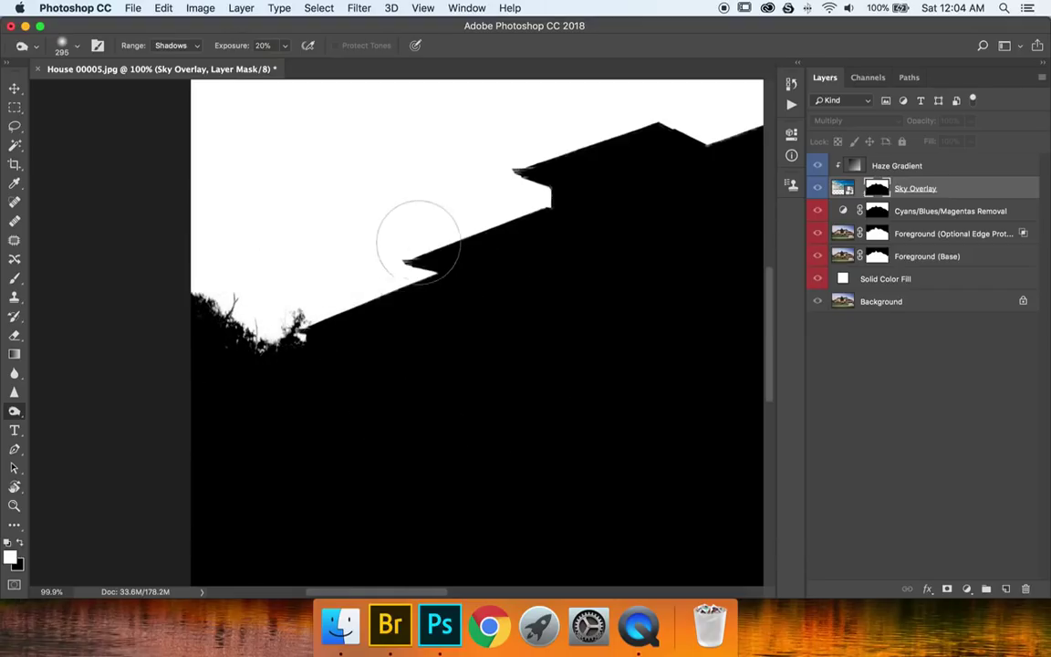
mouse_move(188, 295)
mouse_down()
mouse_move(324, 352)
mouse_move(309, 342)
mouse_up()
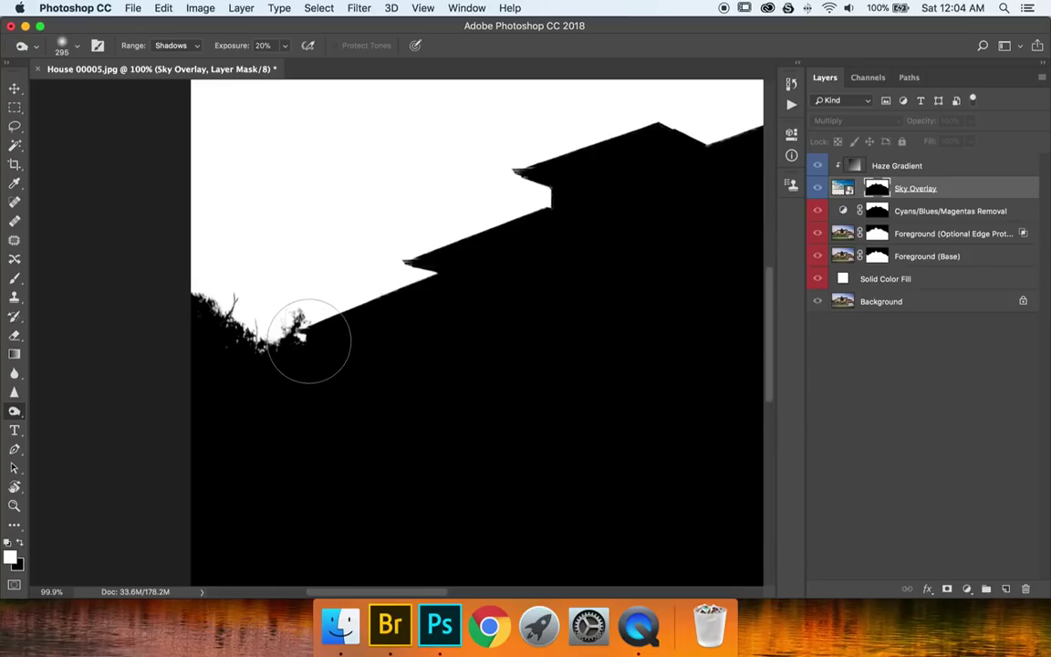
drag(472, 312, 359, 332)
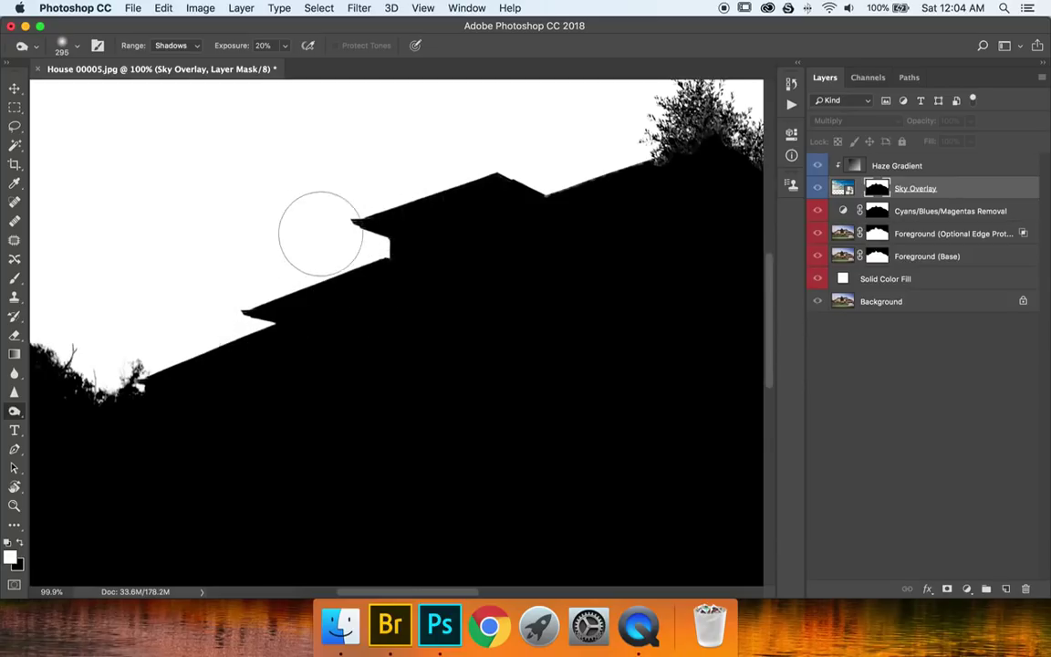
drag(584, 300, 216, 408)
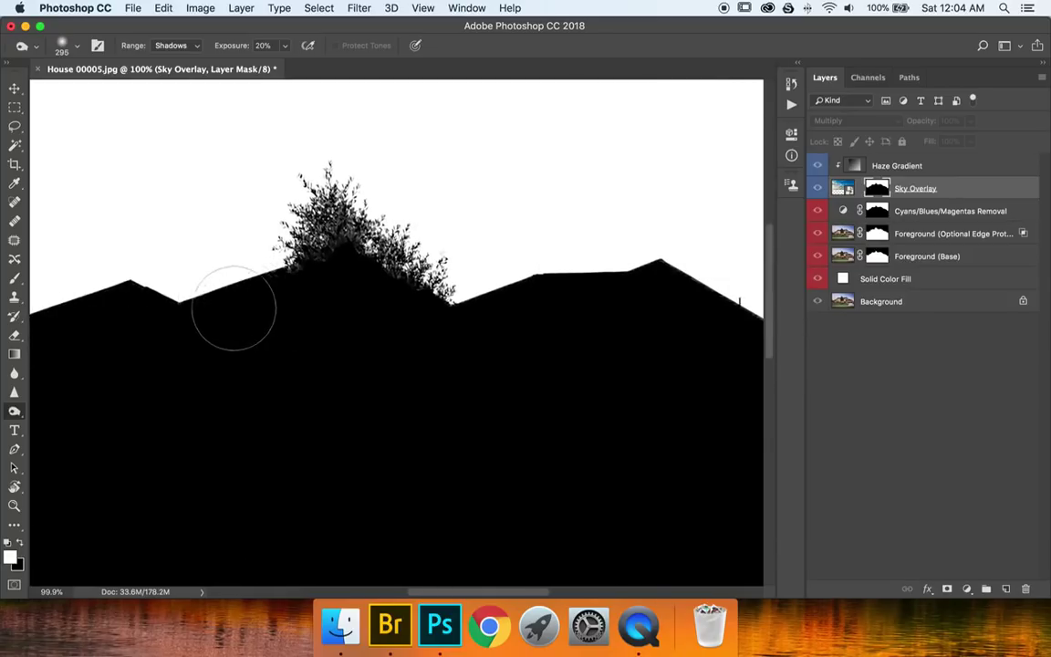
mouse_move(305, 276)
mouse_down()
mouse_move(419, 300)
mouse_move(375, 270)
mouse_move(360, 217)
mouse_move(467, 384)
mouse_up()
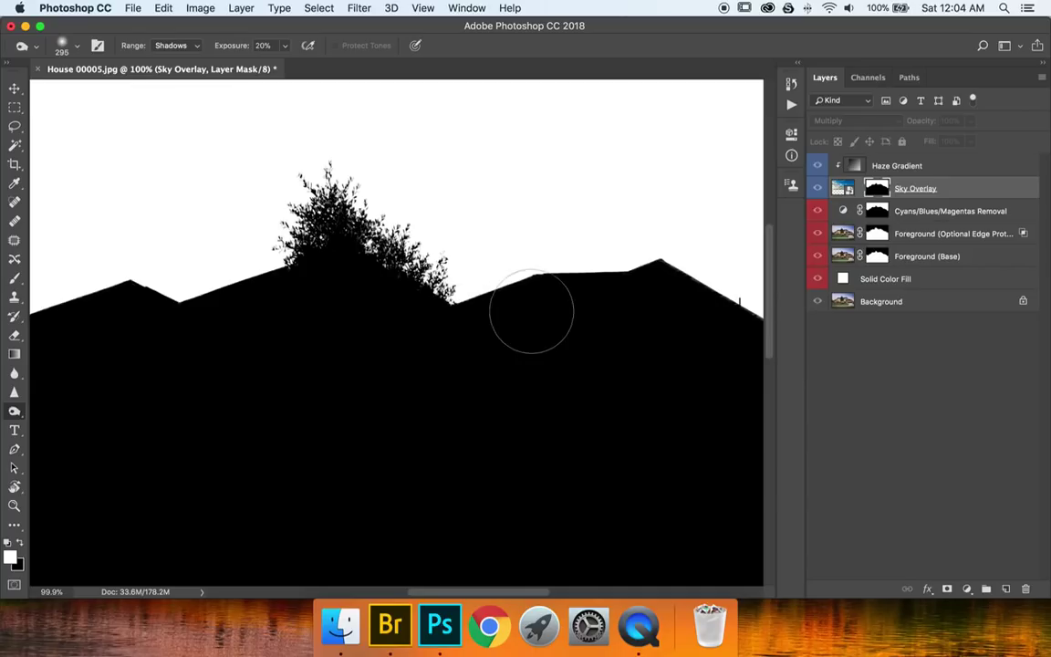
scroll(284, 368, right, 10)
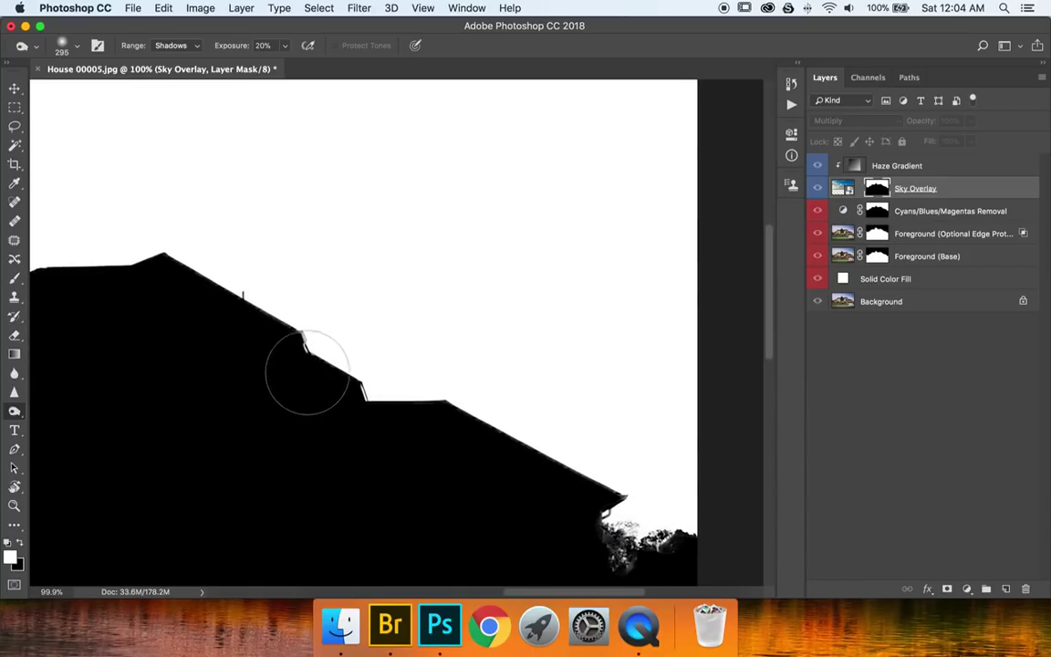
mouse_move(307, 374)
mouse_down()
mouse_move(311, 327)
mouse_move(299, 323)
mouse_move(312, 368)
mouse_up()
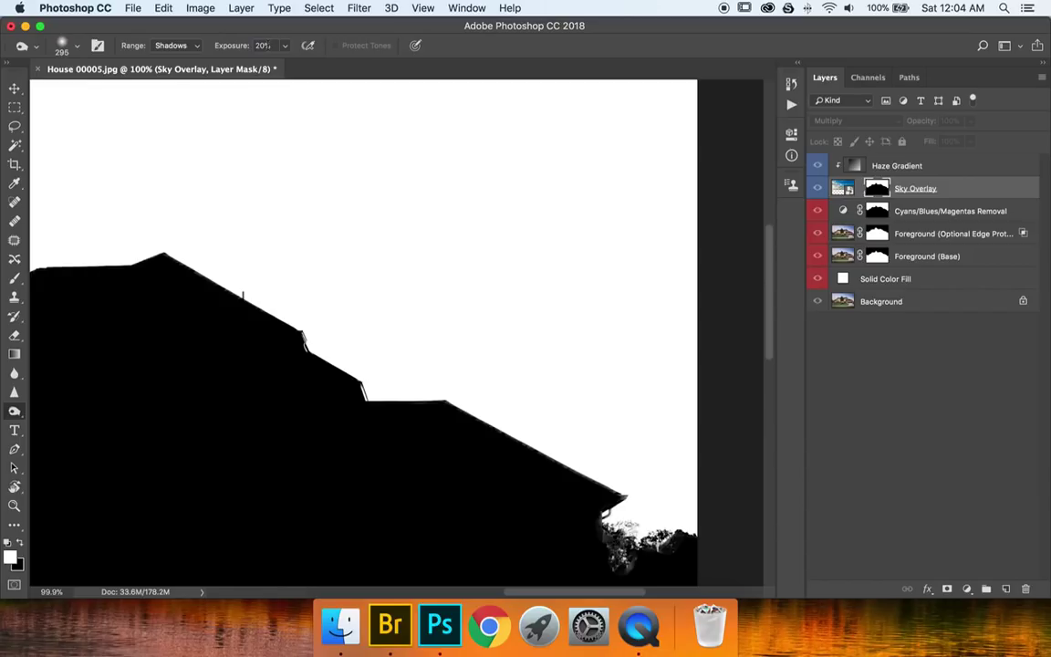
Step: Burn the lower right roof edge at 80% exposure and the whitish foliage at 20%
text(80)
key(Return)
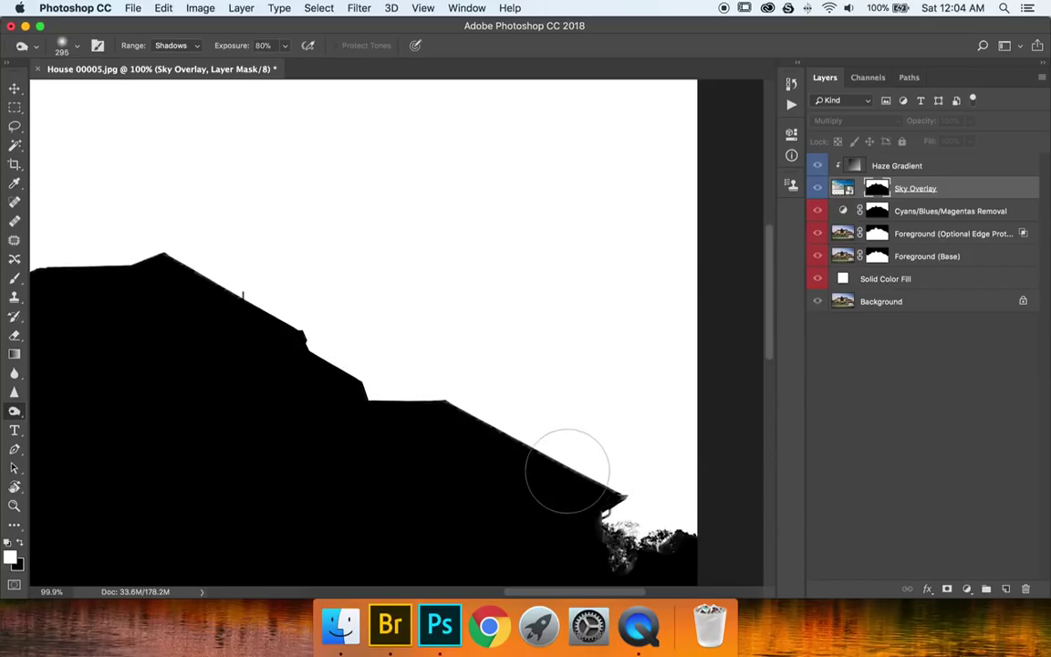
drag(563, 468, 462, 276)
key(2)
drag(534, 374, 459, 352)
key(super+minus)
key(super+minus)
key(super+minus)
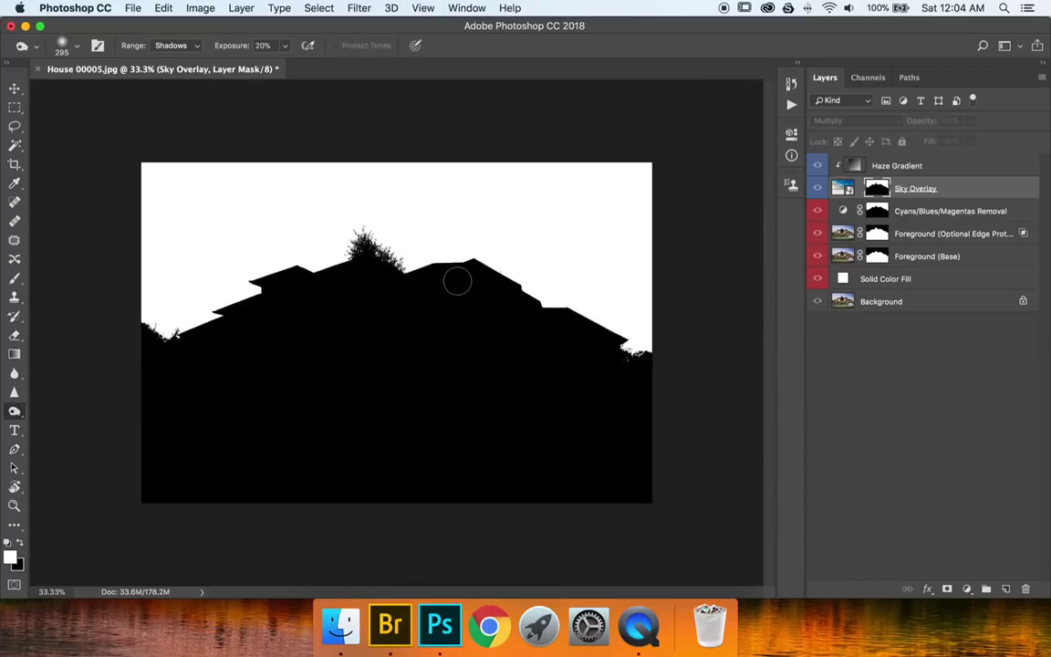
Step: Resume the sky replacement workflow from the Actions panel, then collapse the panel
key(alt+F9)
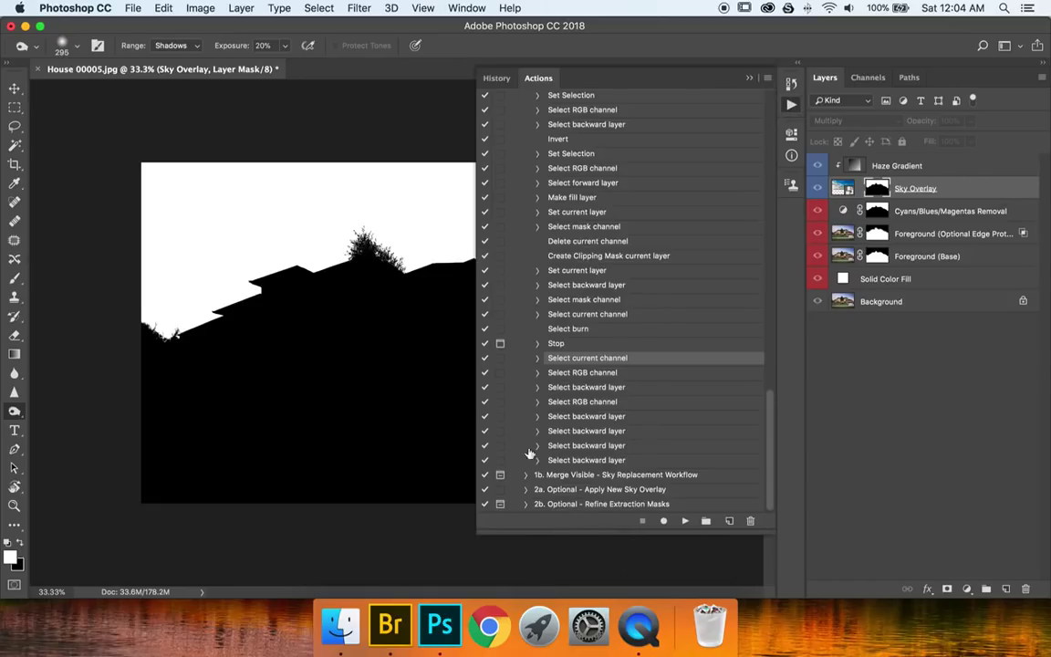
click(684, 521)
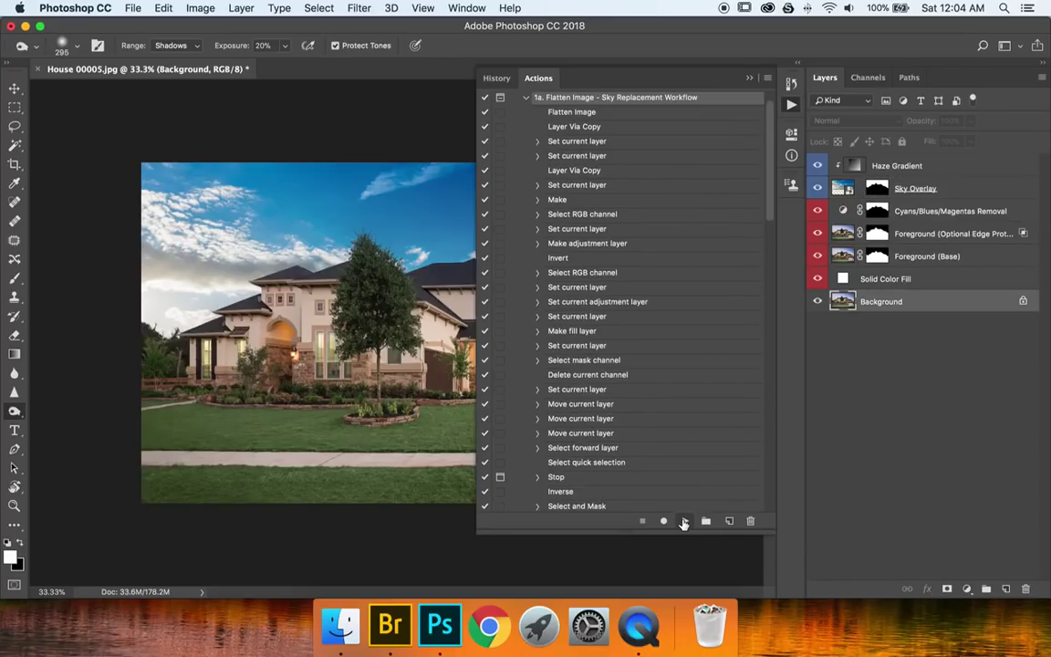
click(749, 77)
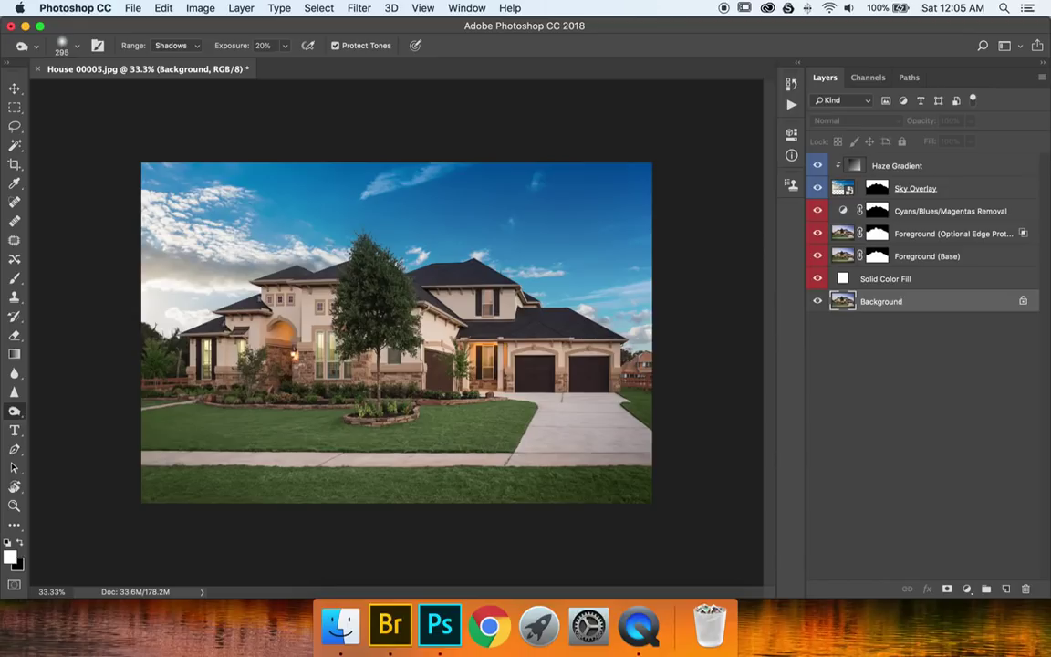
key(z)
drag(155, 330, 371, 289)
scroll(625, 270, right, 2)
scroll(624, 270, up, 2)
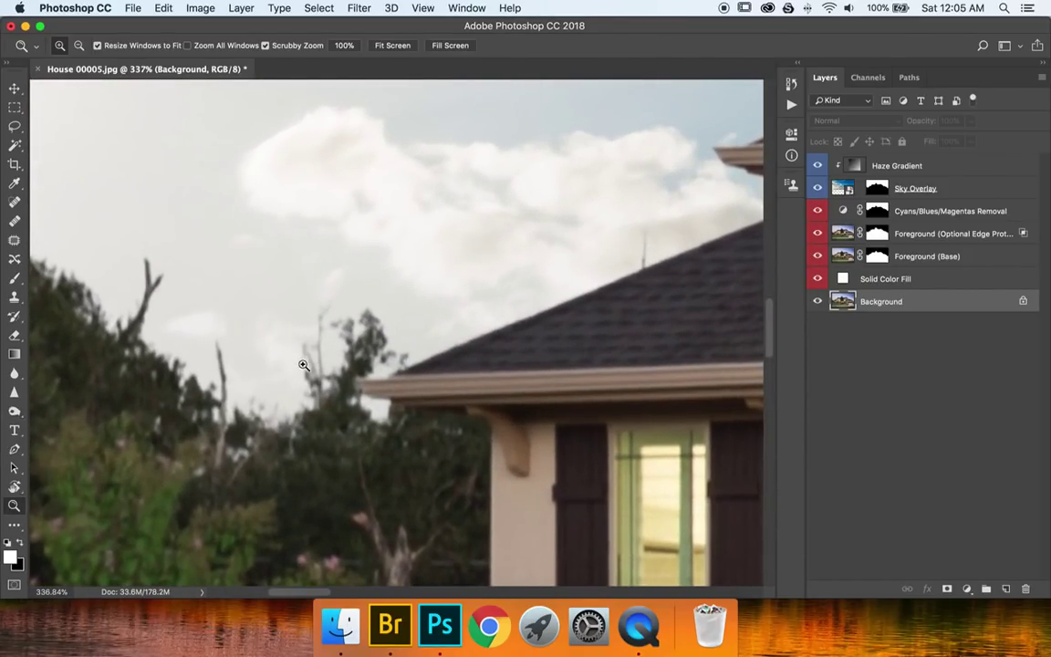
drag(629, 214, 305, 311)
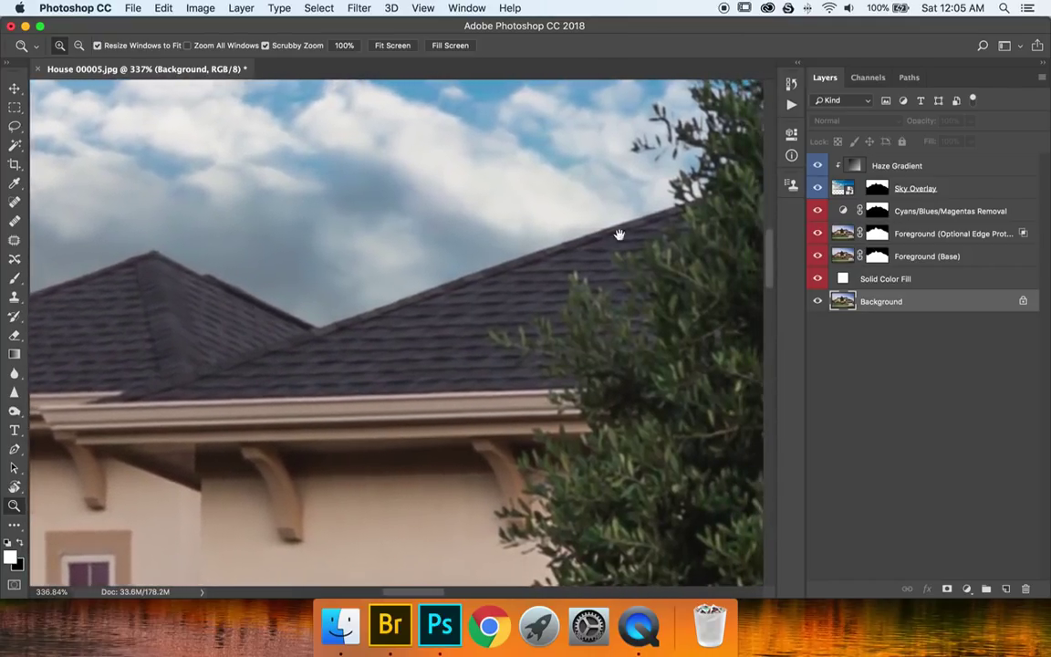
drag(624, 235, 273, 461)
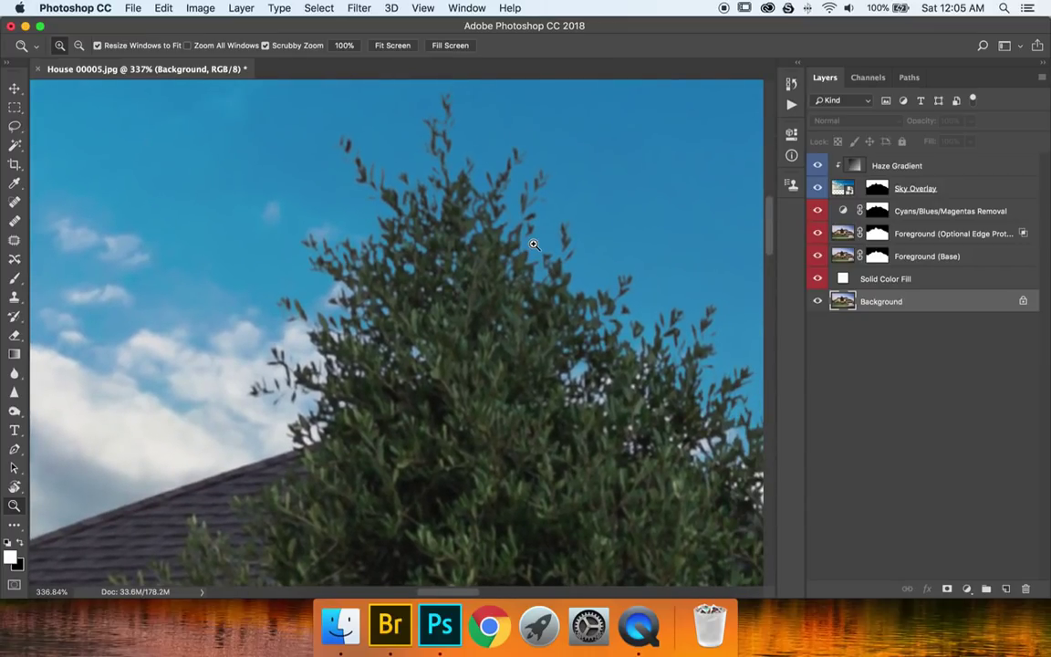
drag(610, 190, 486, 176)
drag(556, 272, 358, 241)
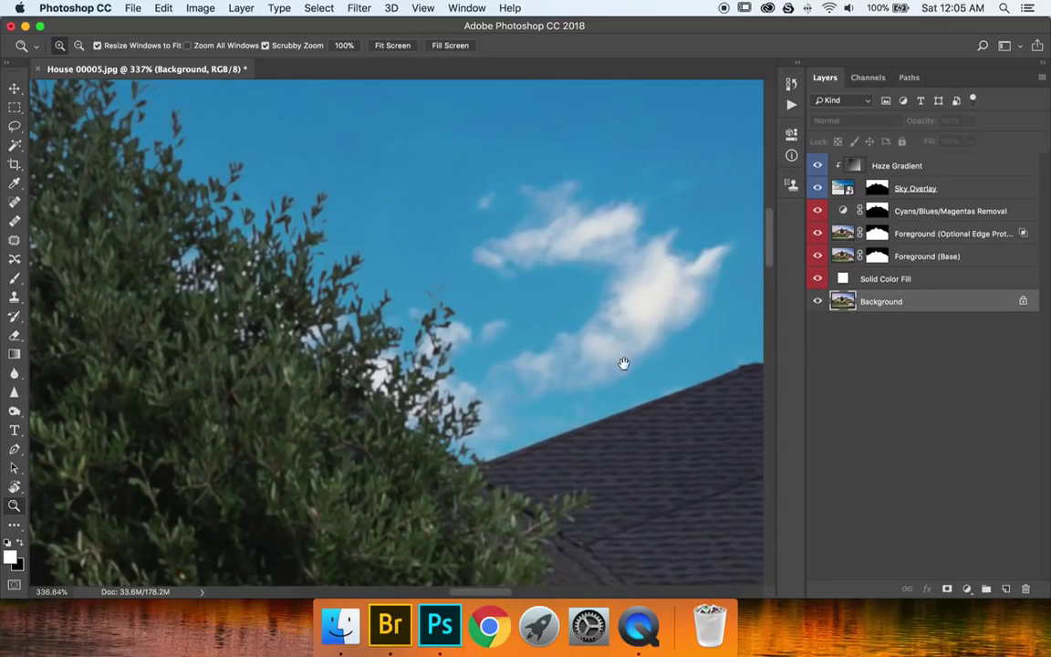
drag(623, 363, 437, 222)
drag(506, 414, 399, 260)
drag(711, 456, 443, 316)
drag(621, 331, 380, 291)
drag(627, 413, 394, 284)
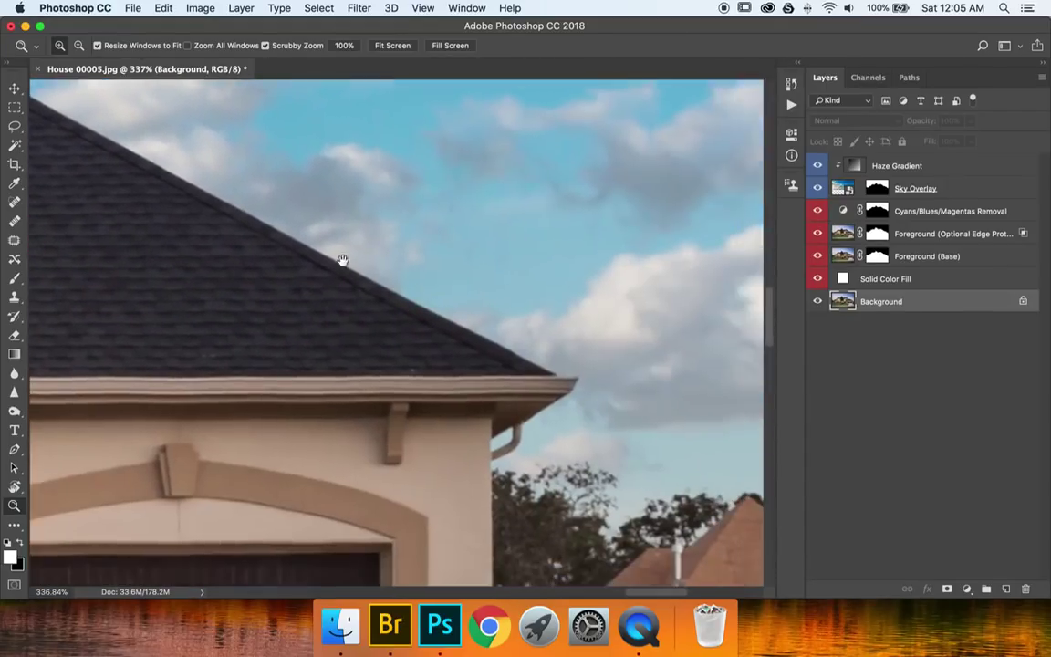
drag(625, 384, 438, 197)
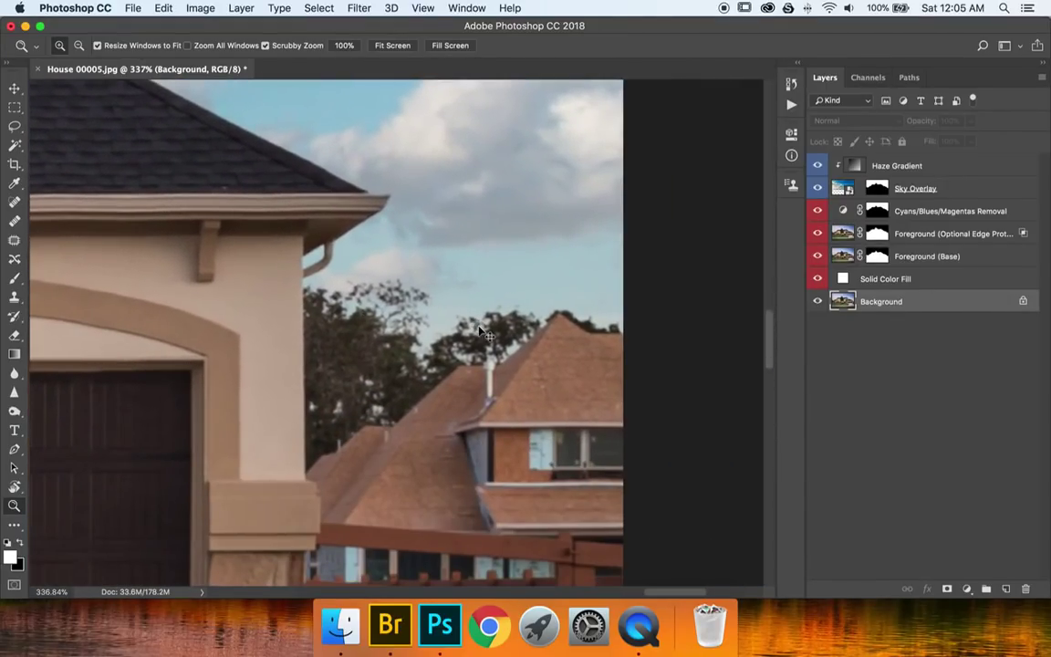
key(super+minus)
key(super+minus)
key(super+minus)
key(super+minus)
key(super+minus)
key(super+minus)
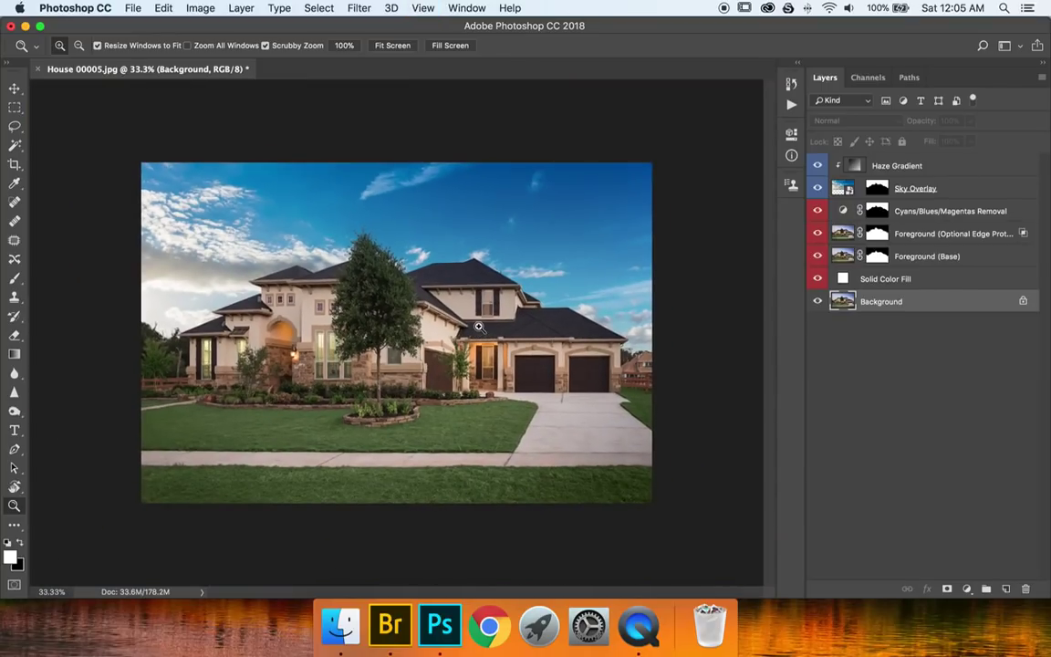
click(885, 164)
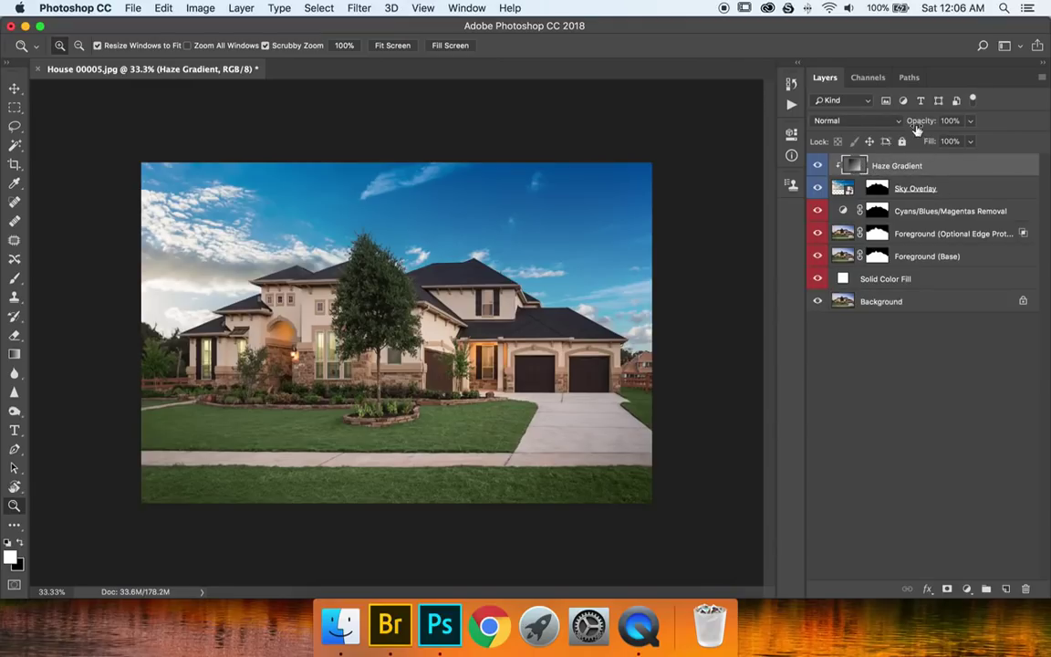
drag(917, 122, 978, 137)
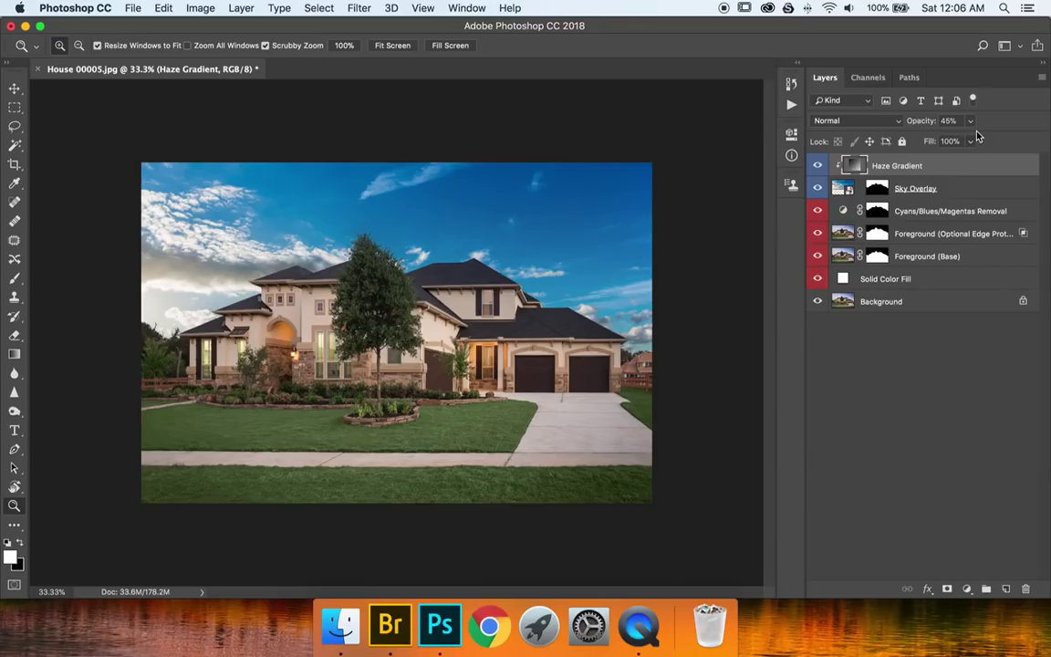
click(949, 120)
text(100)
key(Return)
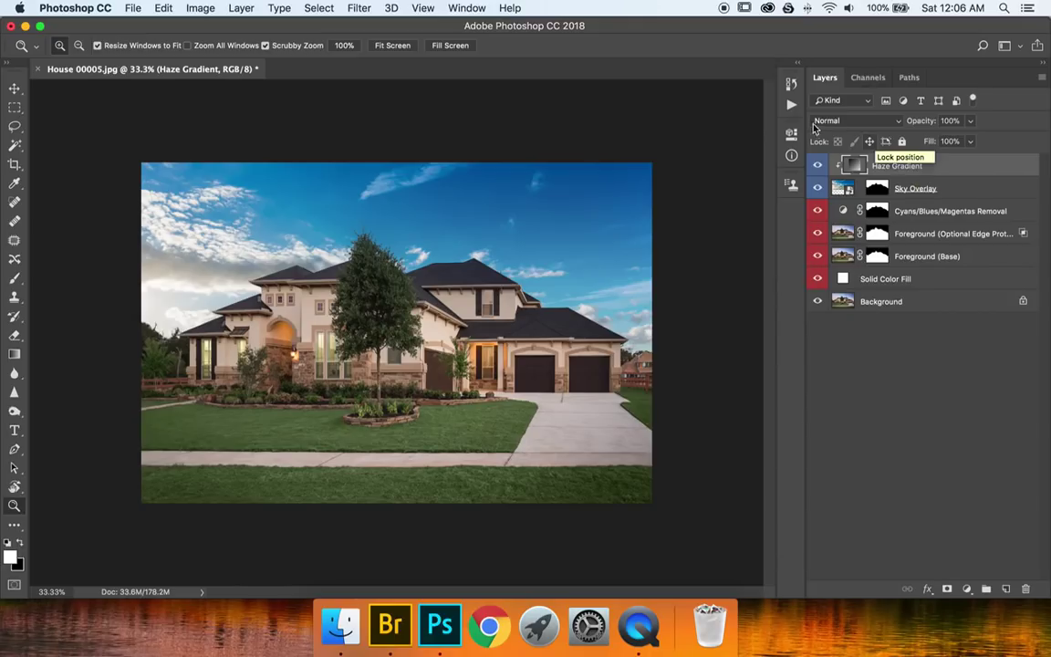
Step: In the Actions panel, collapse 1a. Flatten Image and select 2a. Optional - Apply New Sky Overlay
click(791, 103)
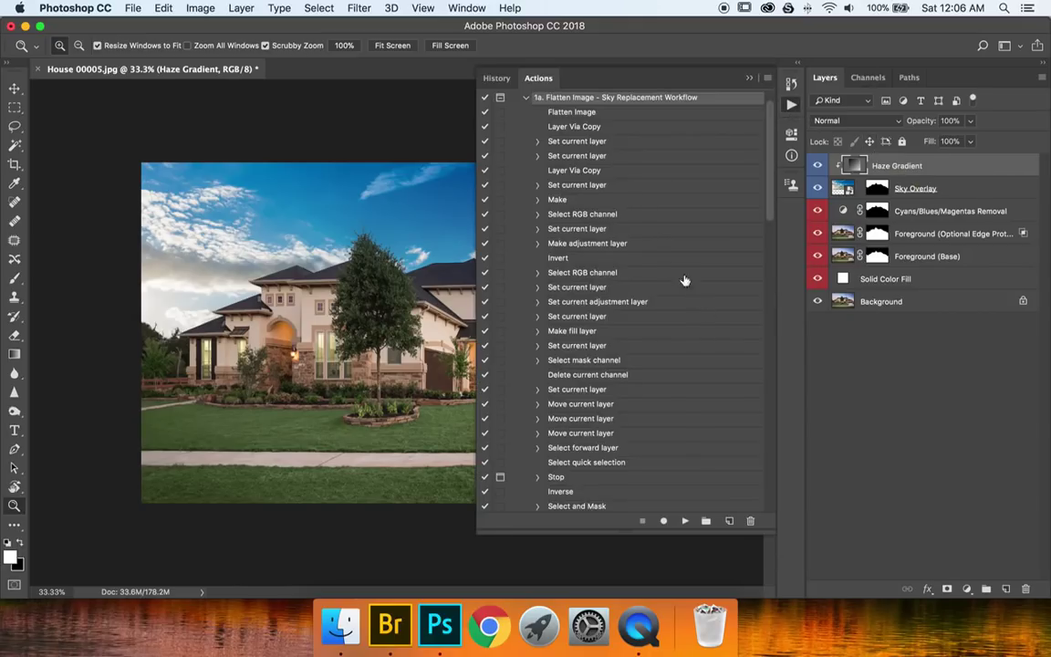
click(526, 96)
click(575, 144)
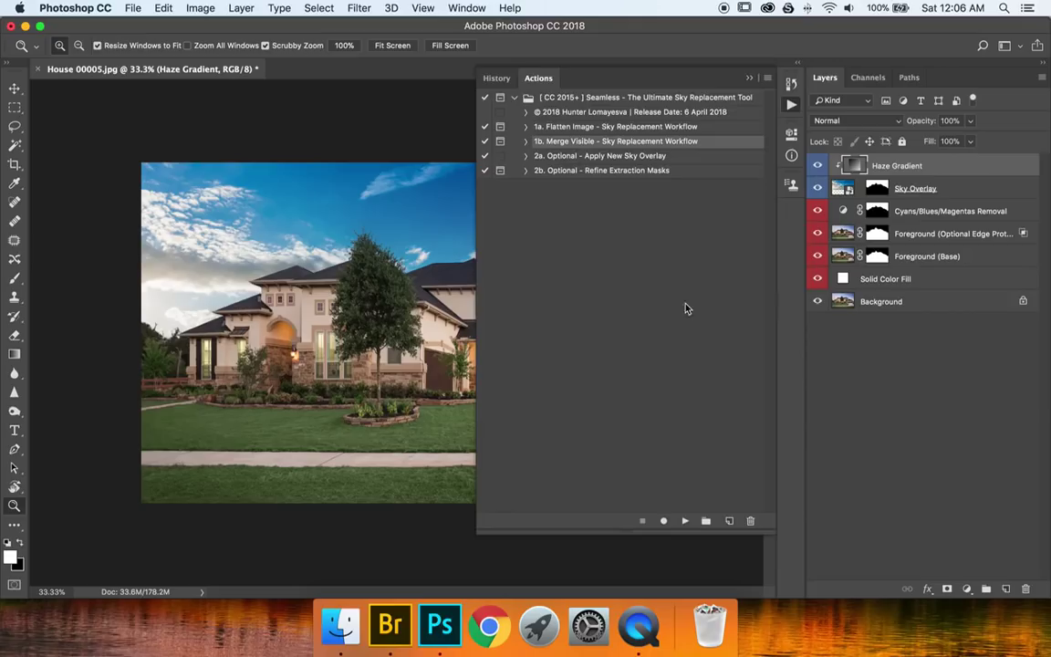
click(584, 156)
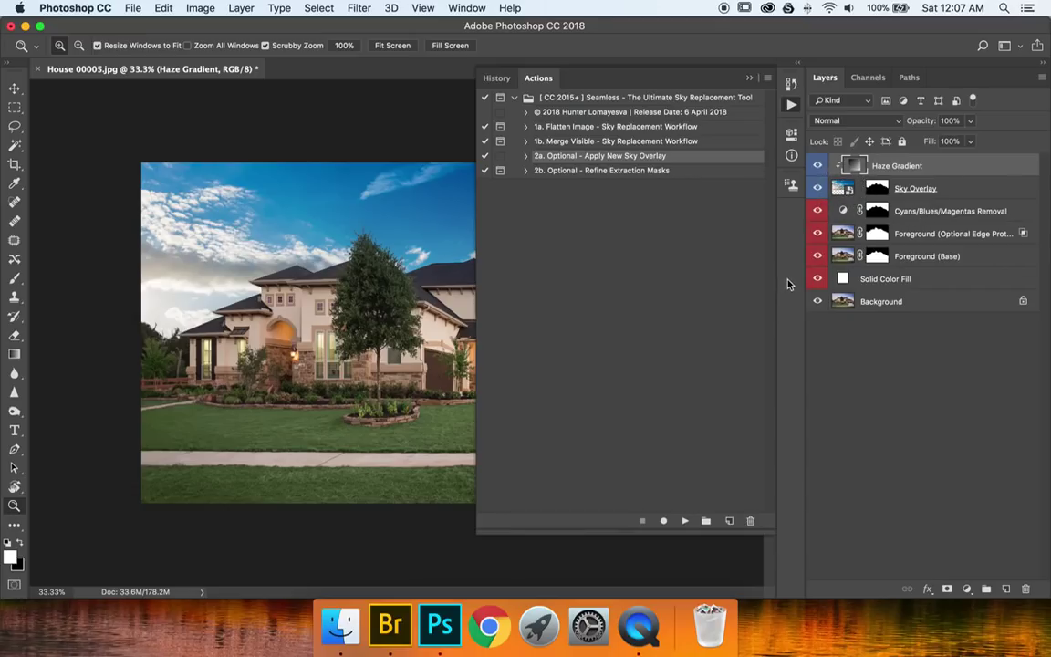
Step: Run Apply New Sky Overlay and place Sunset Sky 00040.jpg slightly enlarged over the house
click(685, 521)
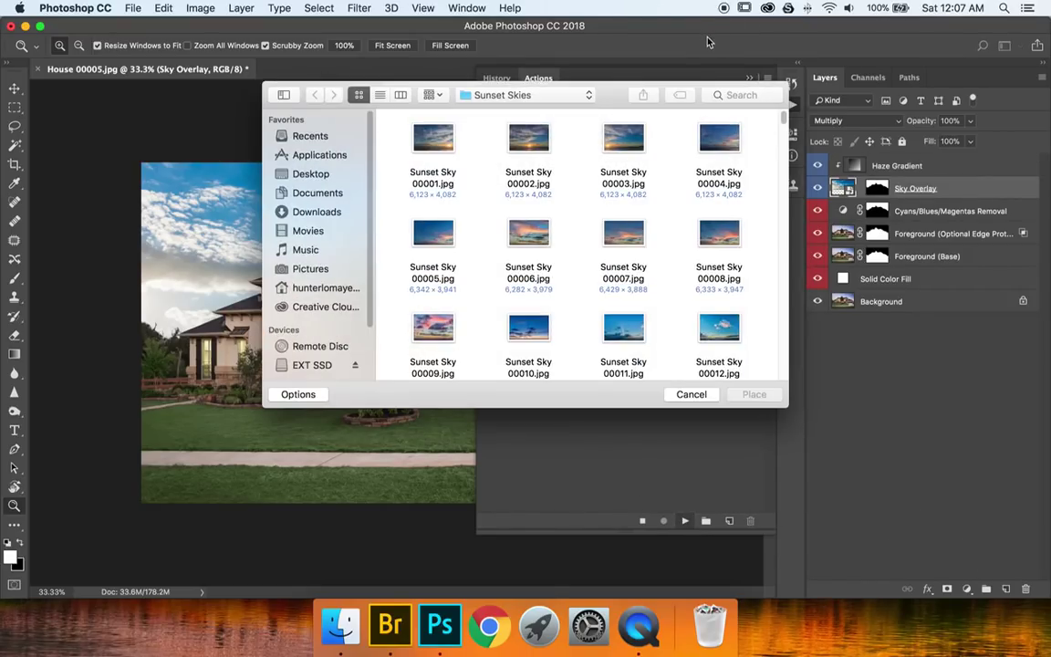
drag(784, 113, 784, 151)
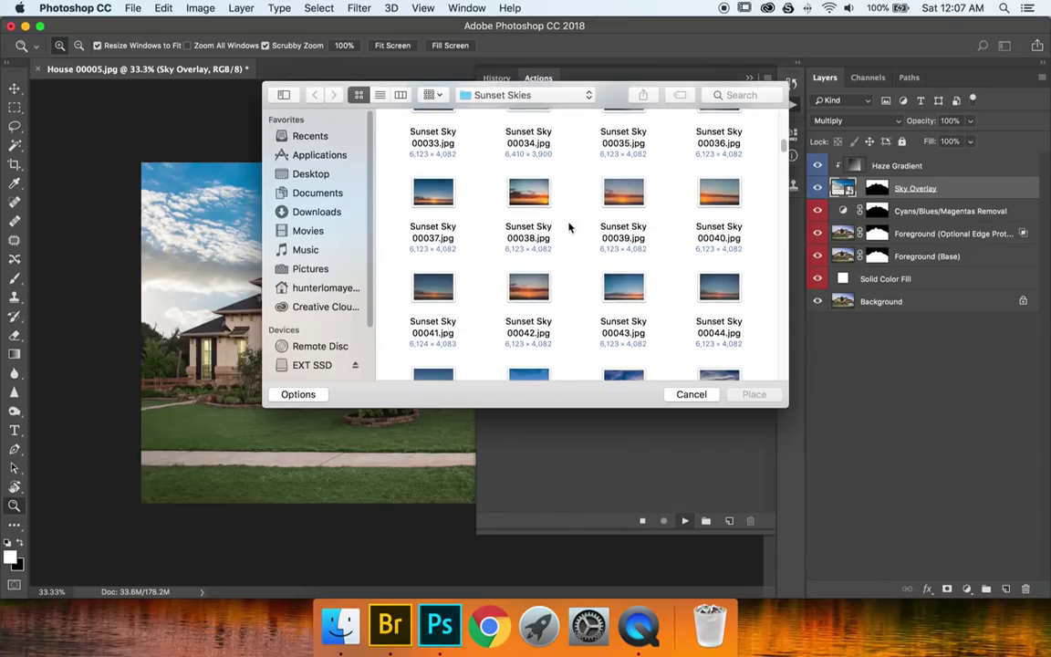
click(722, 213)
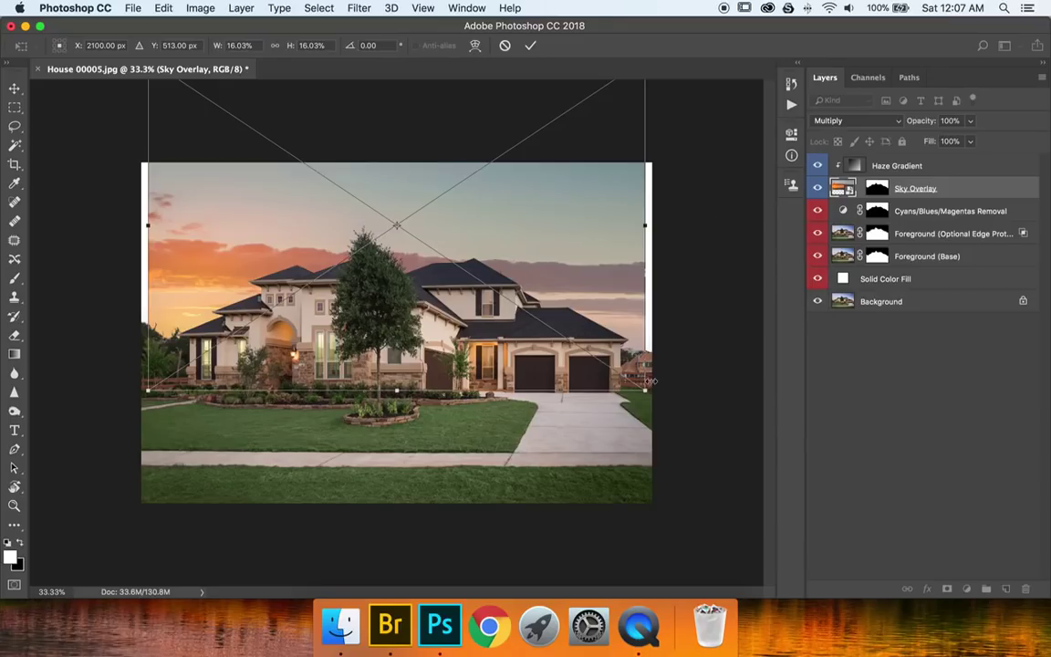
drag(645, 390, 655, 396)
mouse_move(417, 291)
mouse_down()
mouse_move(419, 253)
mouse_move(417, 289)
mouse_up()
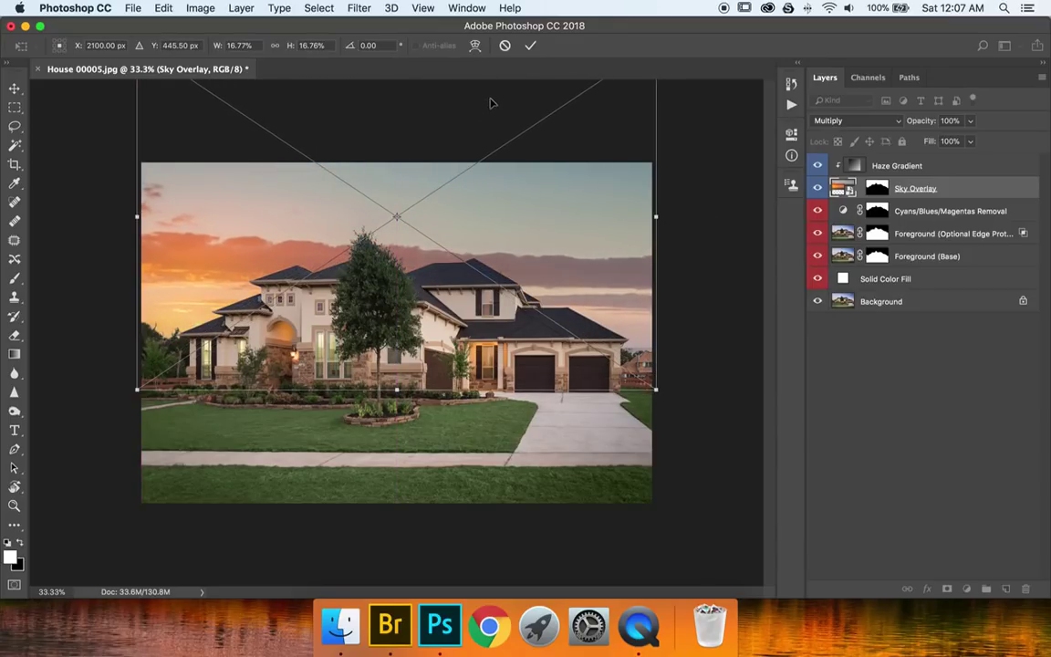
click(534, 48)
Step: Zoom in on the treetop to check the sunset blend, then fit the photo in view
key(alt+comma)
key(z)
drag(360, 225, 488, 258)
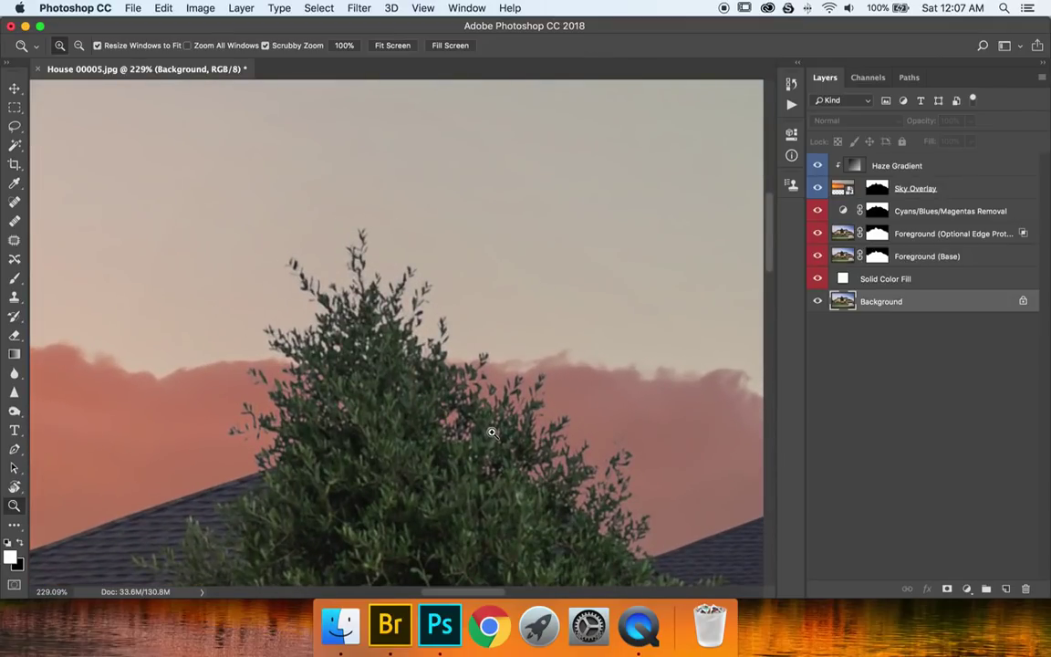
key(super+0)
key(super+minus)
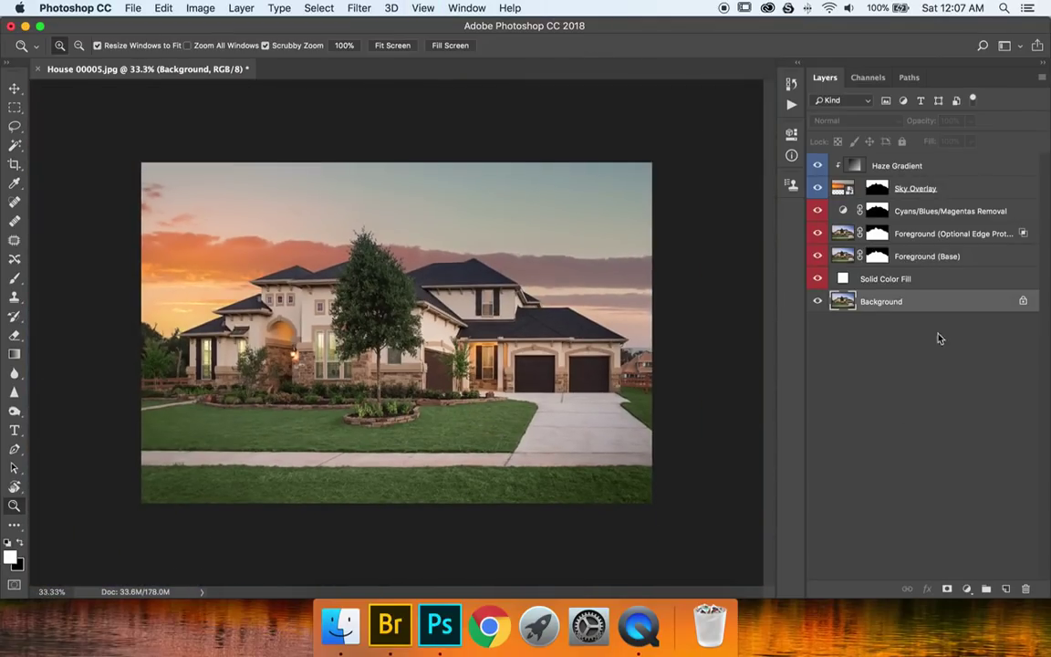
Step: Open the Actions panel and play 2b. Optional - Refine Extraction Masks
click(791, 103)
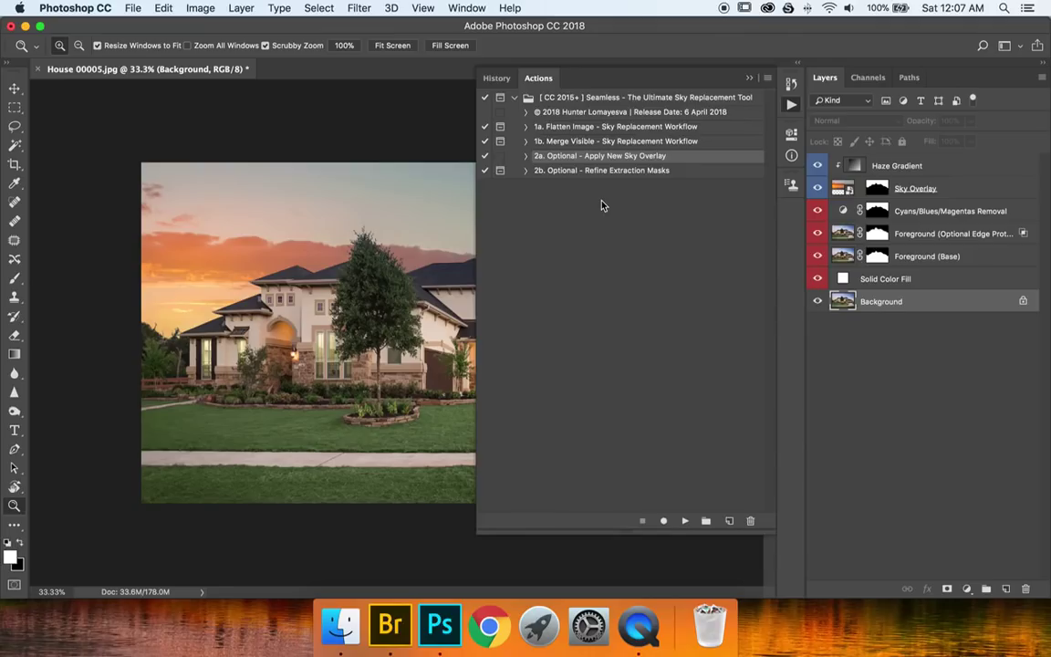
click(620, 171)
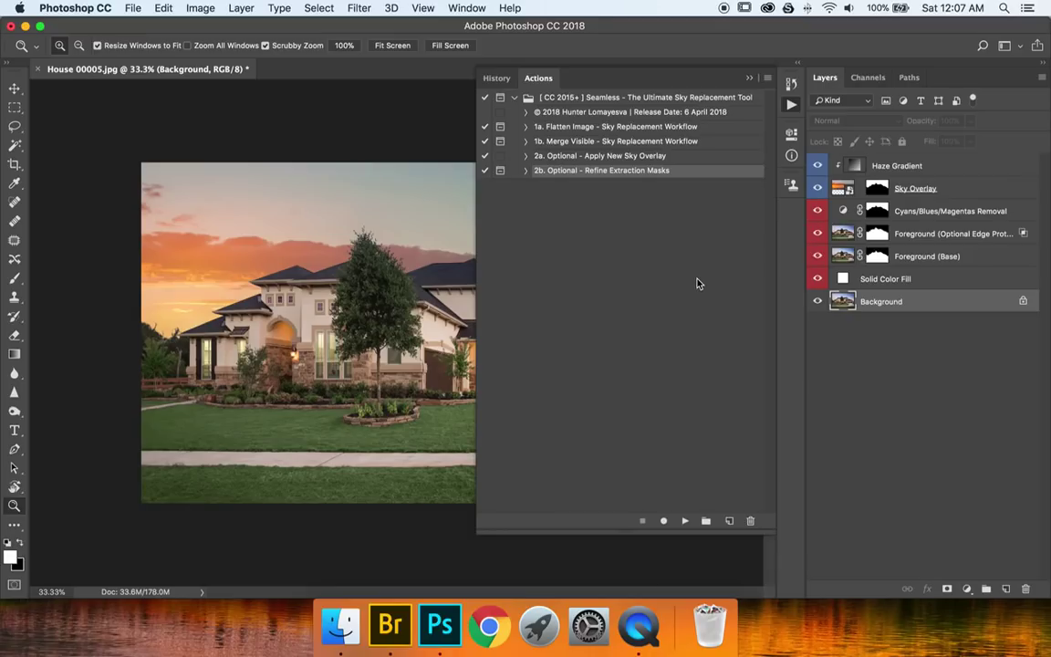
click(684, 520)
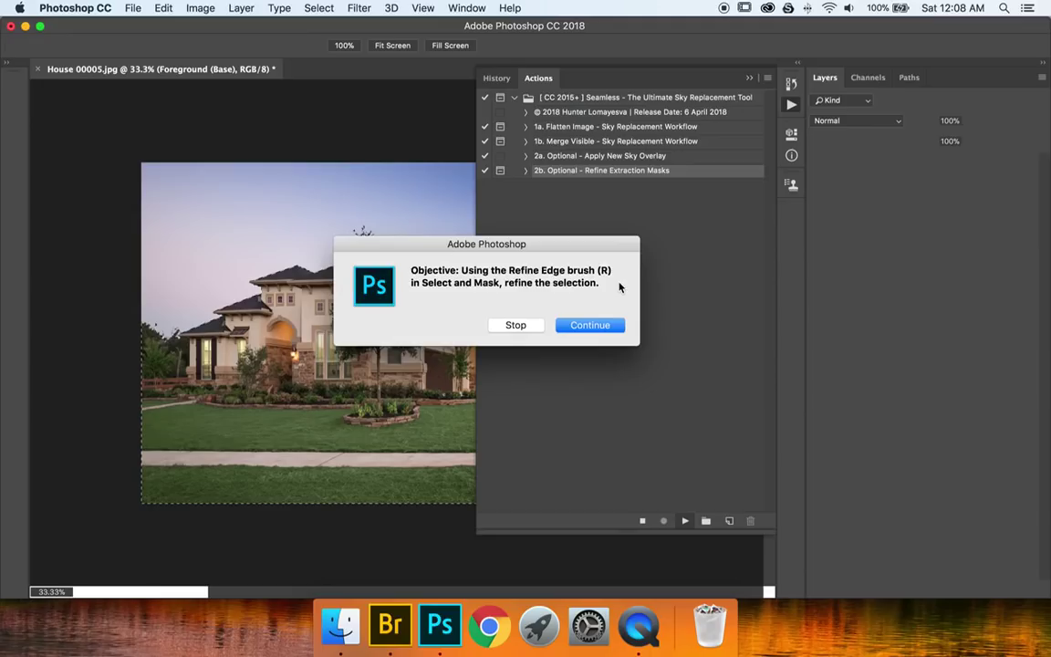
Step: Continue into Select and Mask and brush an edge refinement over the tree top
click(578, 326)
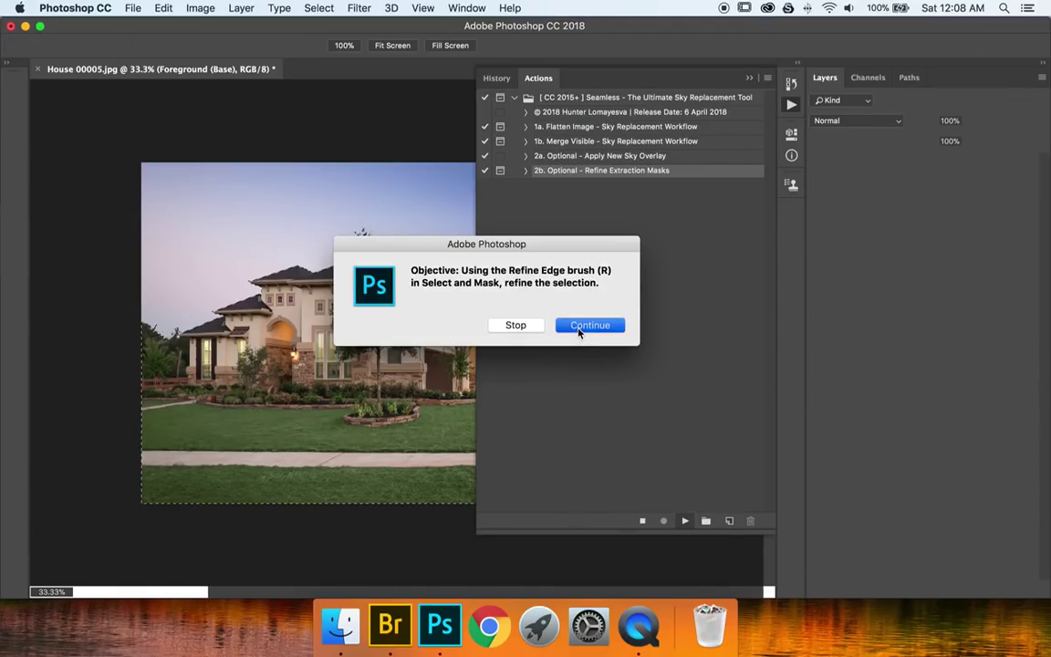
key(z)
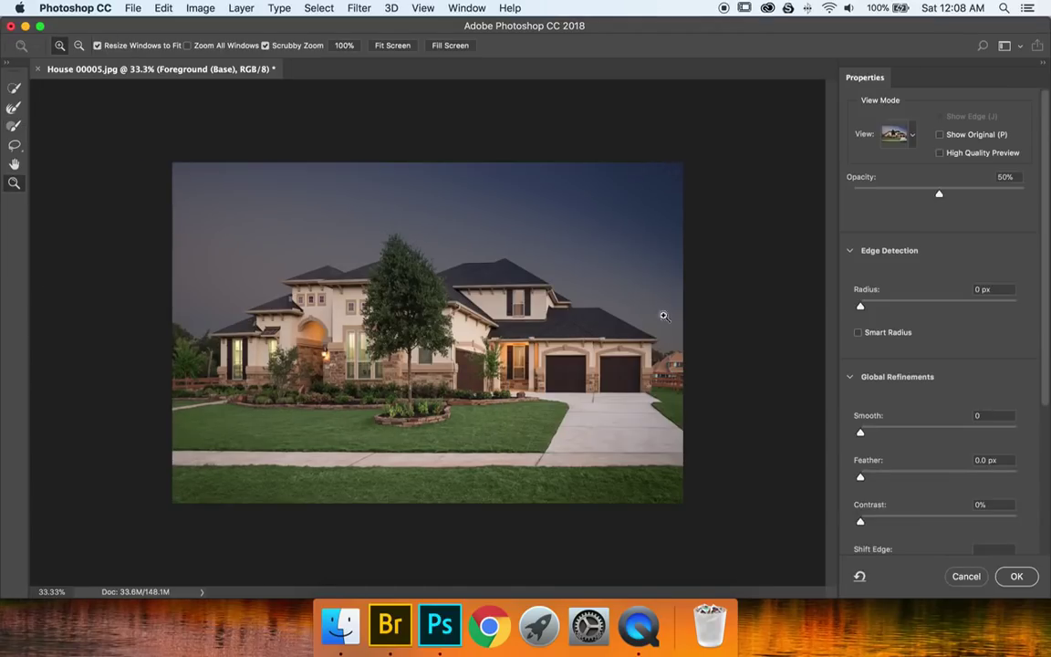
drag(346, 206, 479, 298)
key(super+0)
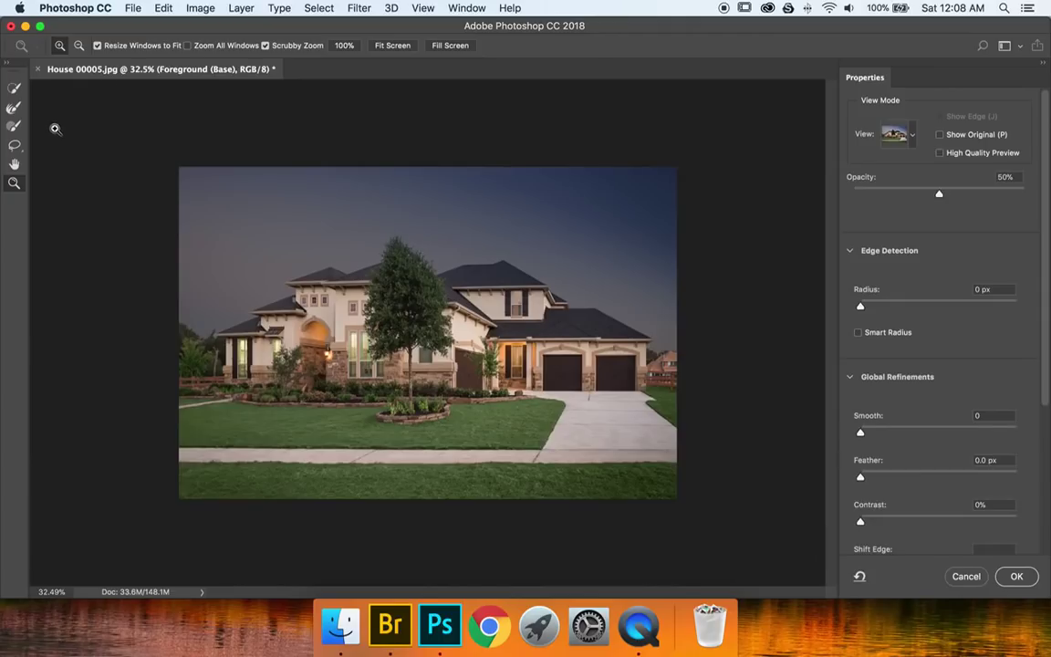
click(14, 126)
drag(374, 258, 387, 258)
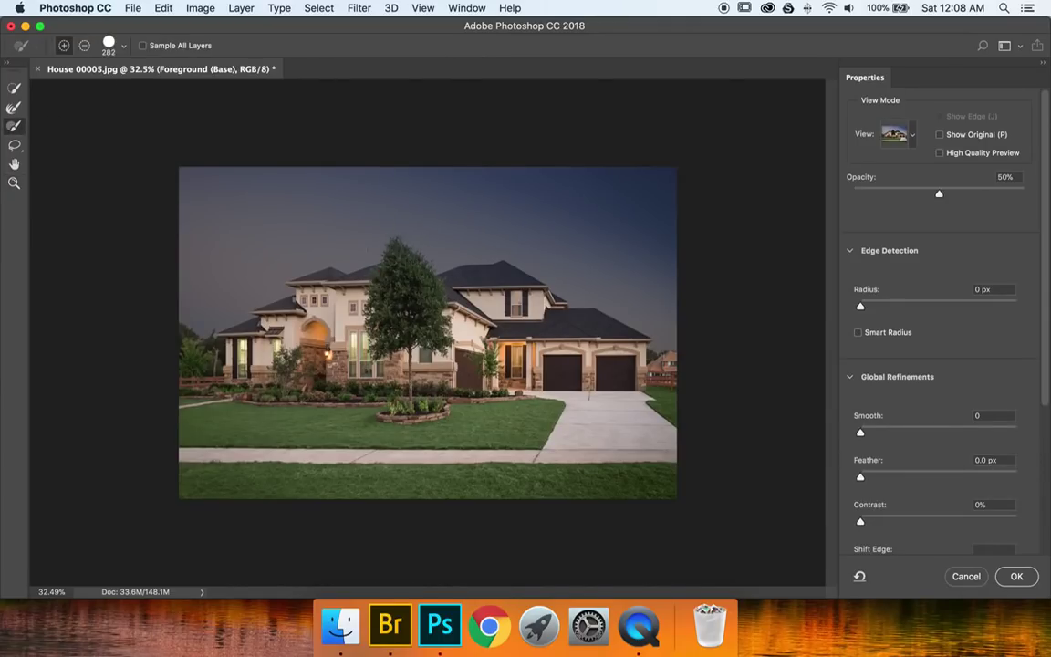
click(406, 266)
Step: Zoom in on the tree top, refine the mask edge beside it, and accept with OK
key(z)
drag(493, 248, 290, 327)
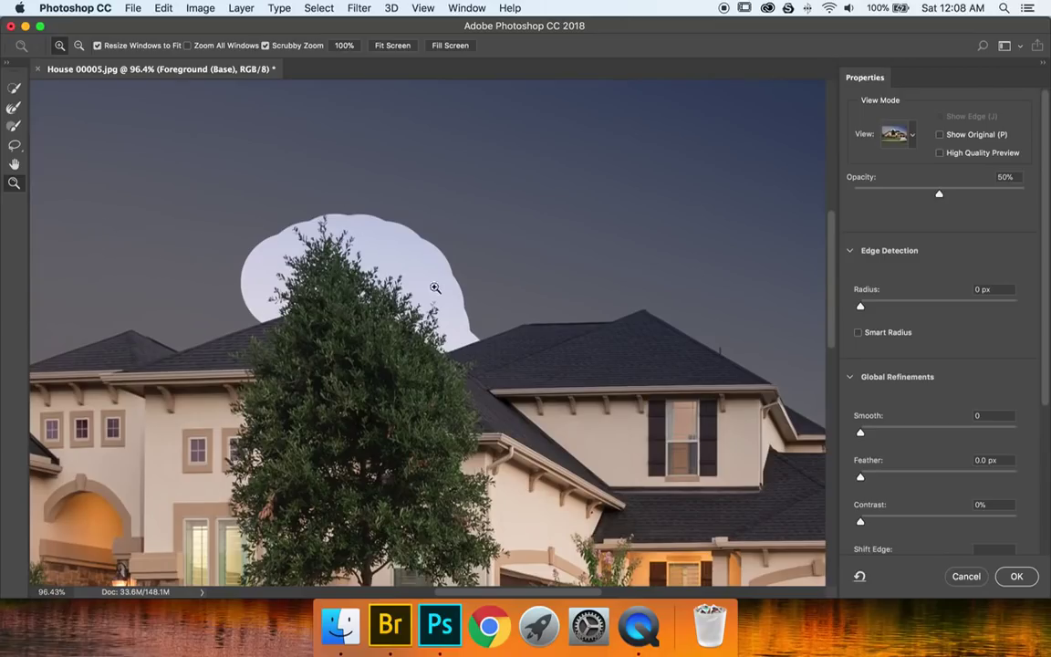
click(14, 107)
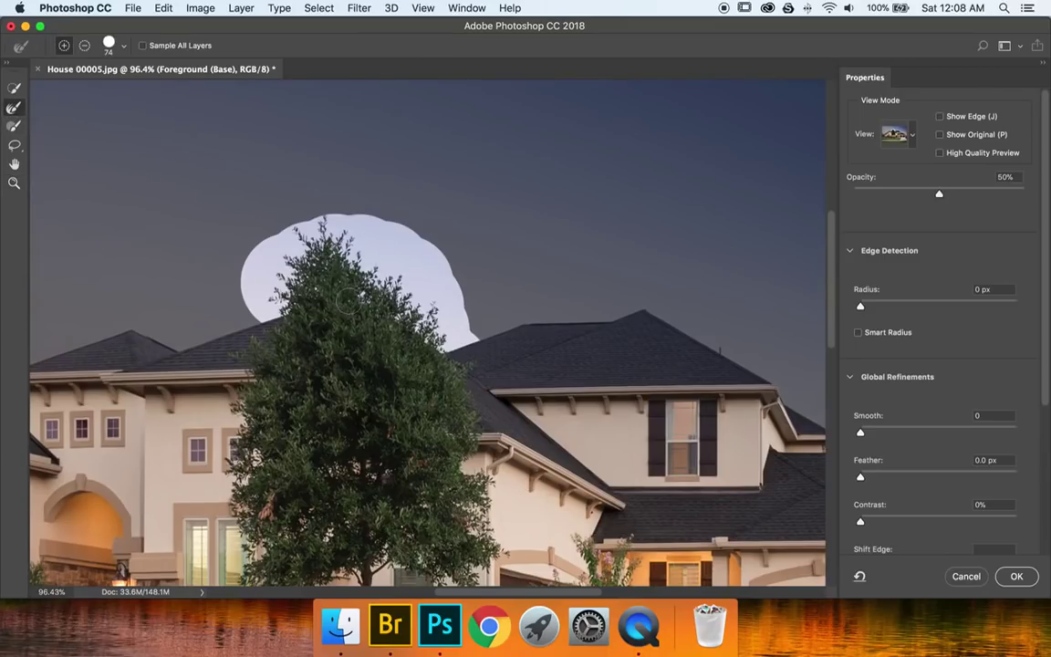
drag(189, 249, 239, 242)
mouse_move(238, 239)
mouse_down()
mouse_move(292, 219)
mouse_move(374, 267)
mouse_up()
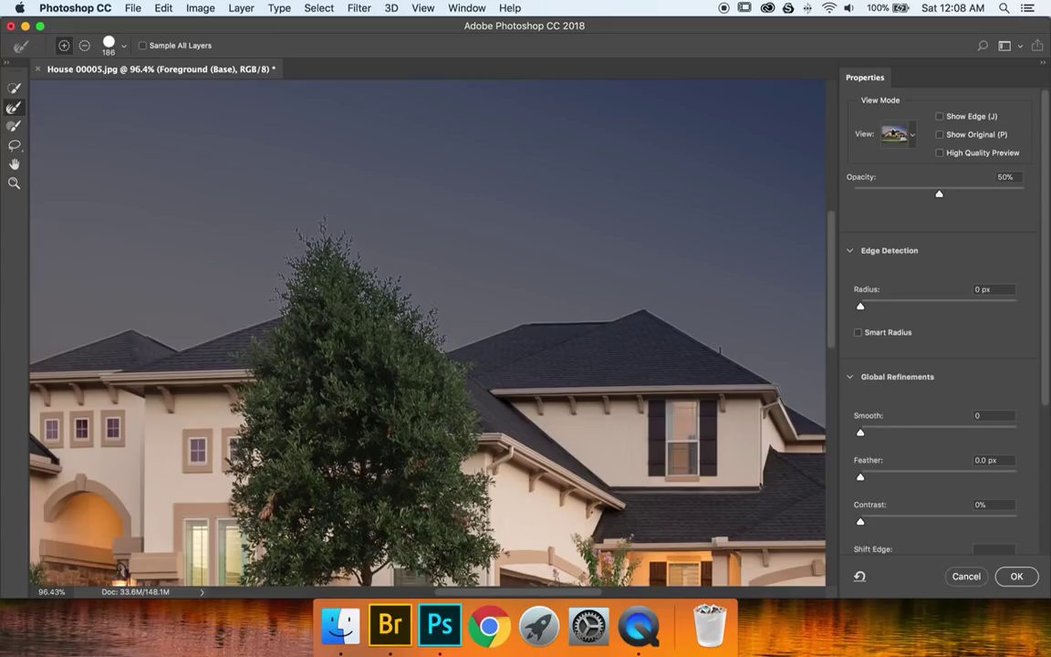
key(super+0)
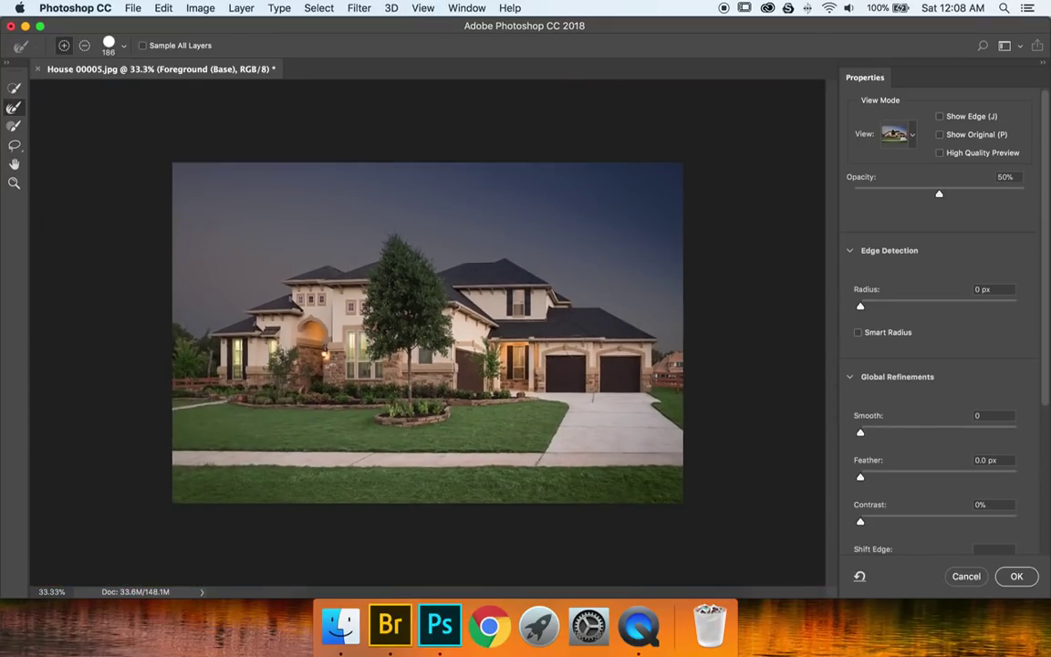
click(1016, 575)
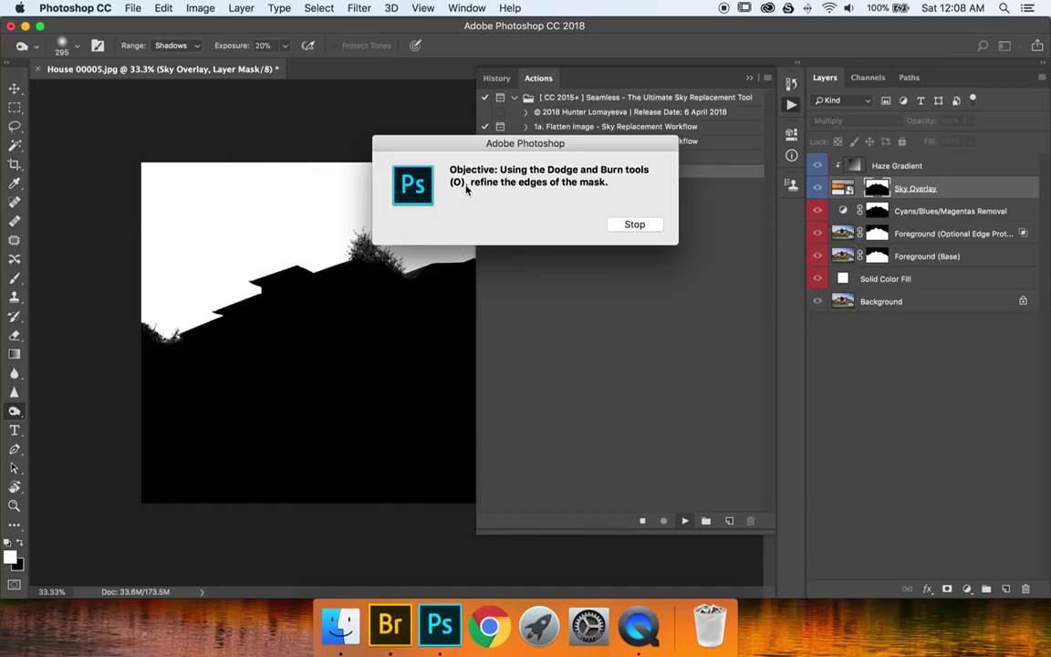
Step: Stop the action, hide Actions, zoom onto the left roofline, and burn the lower-left foliage edge
click(634, 224)
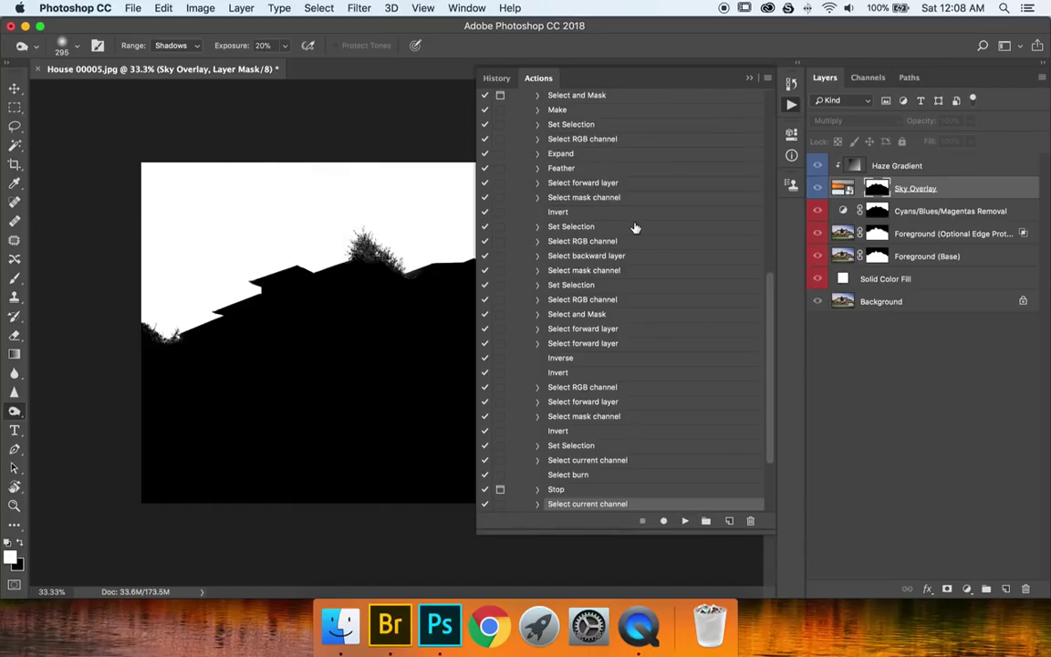
click(791, 104)
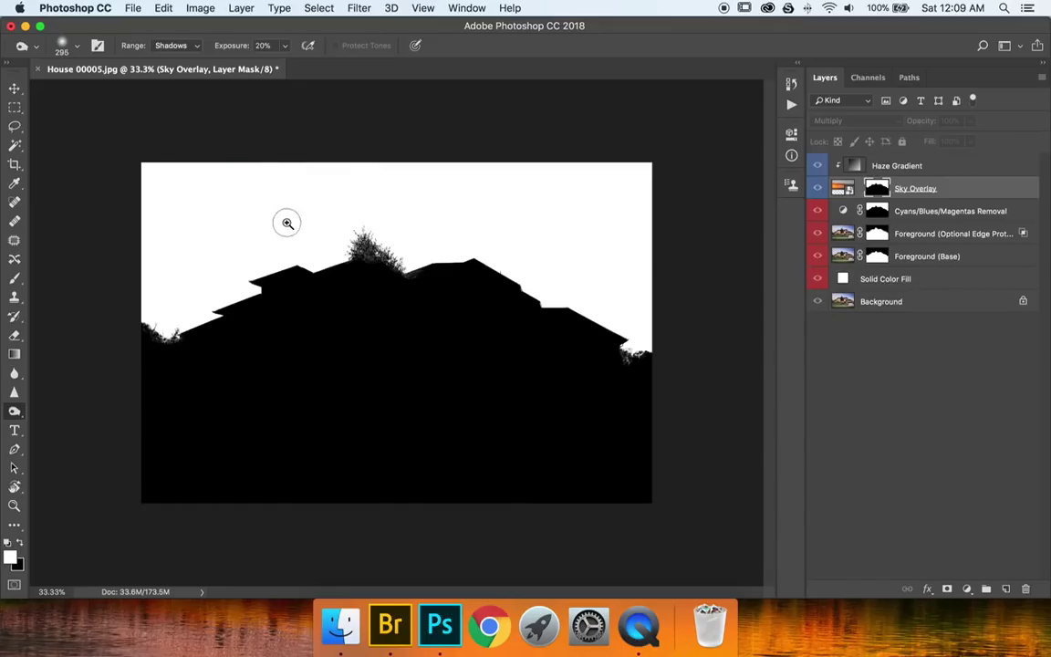
key(z)
drag(132, 315, 393, 324)
key(o)
drag(274, 319, 209, 333)
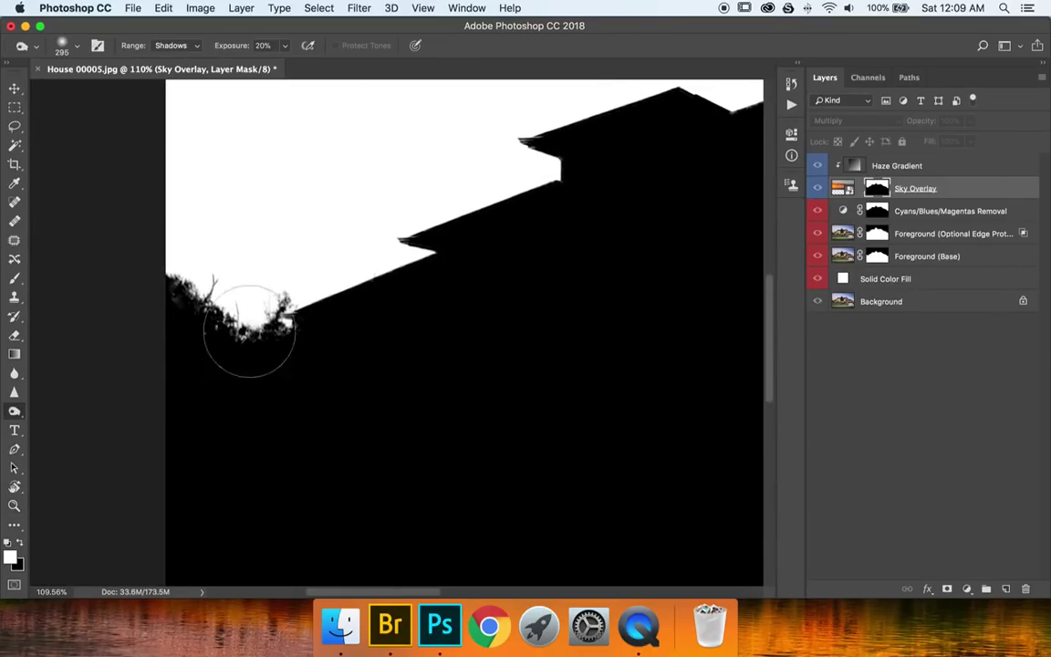
Step: Check the roofline through to the image's right edge, then fit the mask and zoom out slightly
key(space)
mouse_move(628, 275)
mouse_down()
mouse_move(407, 437)
mouse_move(372, 445)
mouse_up()
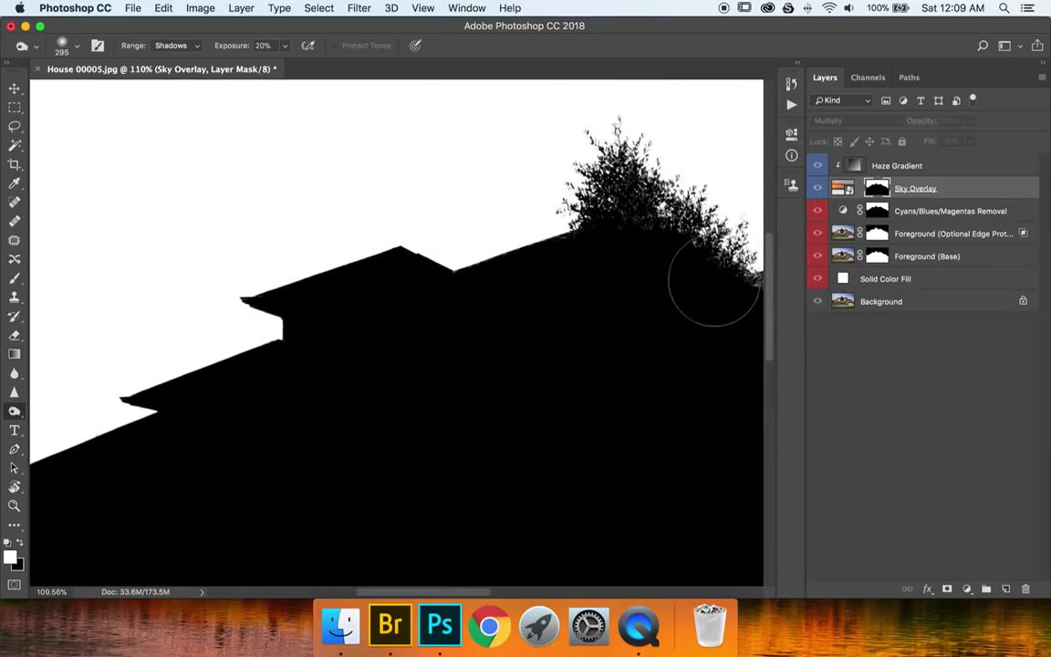
scroll(253, 347, right, 10)
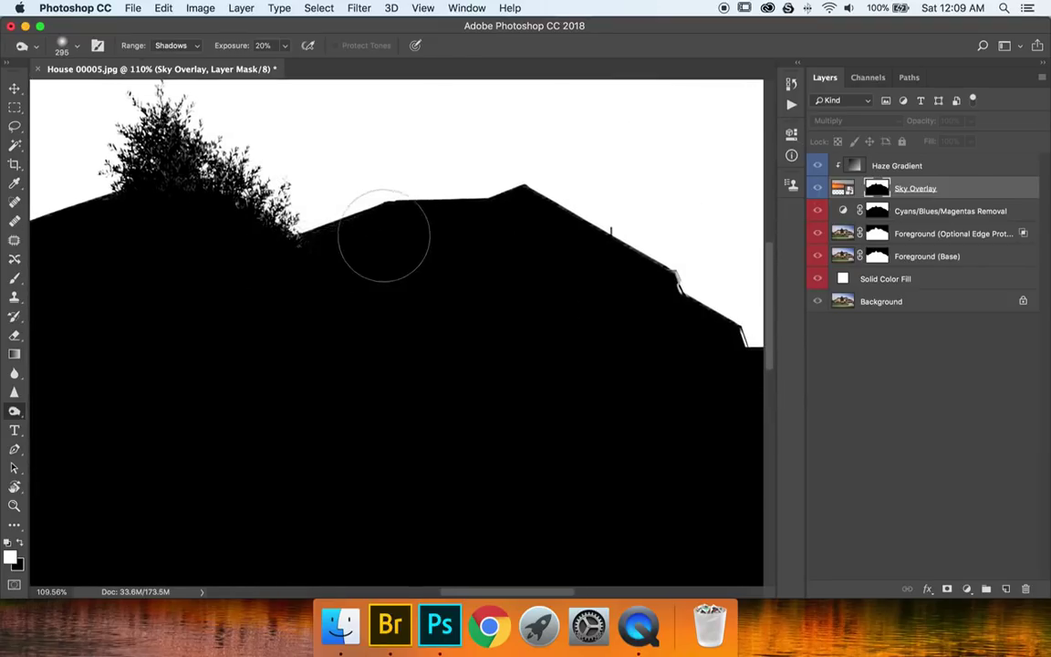
scroll(642, 359, right, 10)
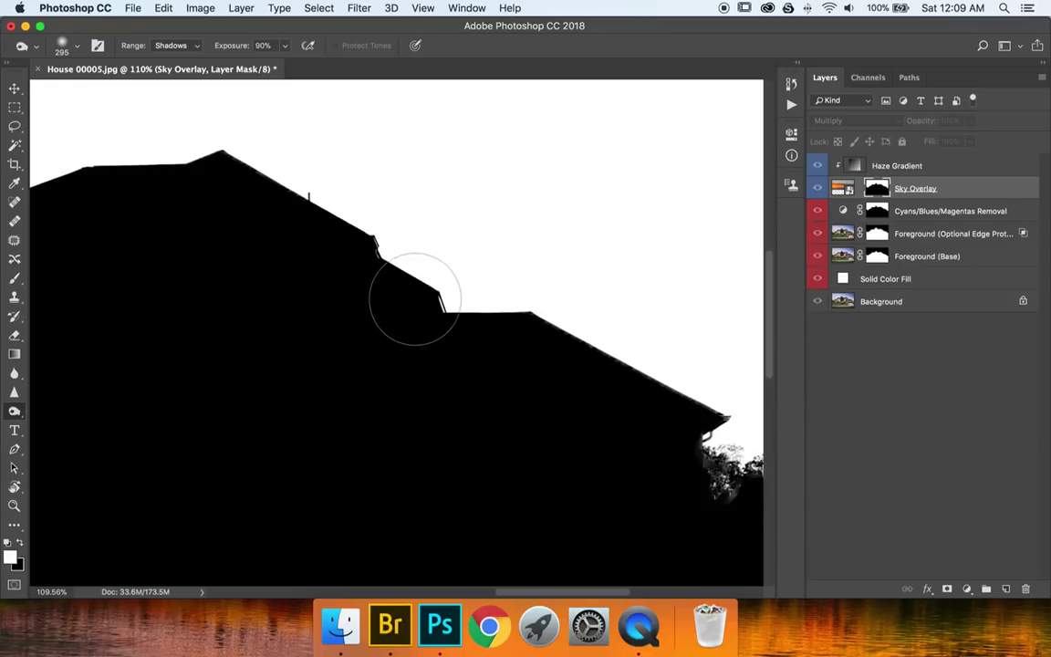
mouse_move(534, 363)
mouse_down()
mouse_move(180, 253)
mouse_move(345, 364)
mouse_move(542, 398)
mouse_up()
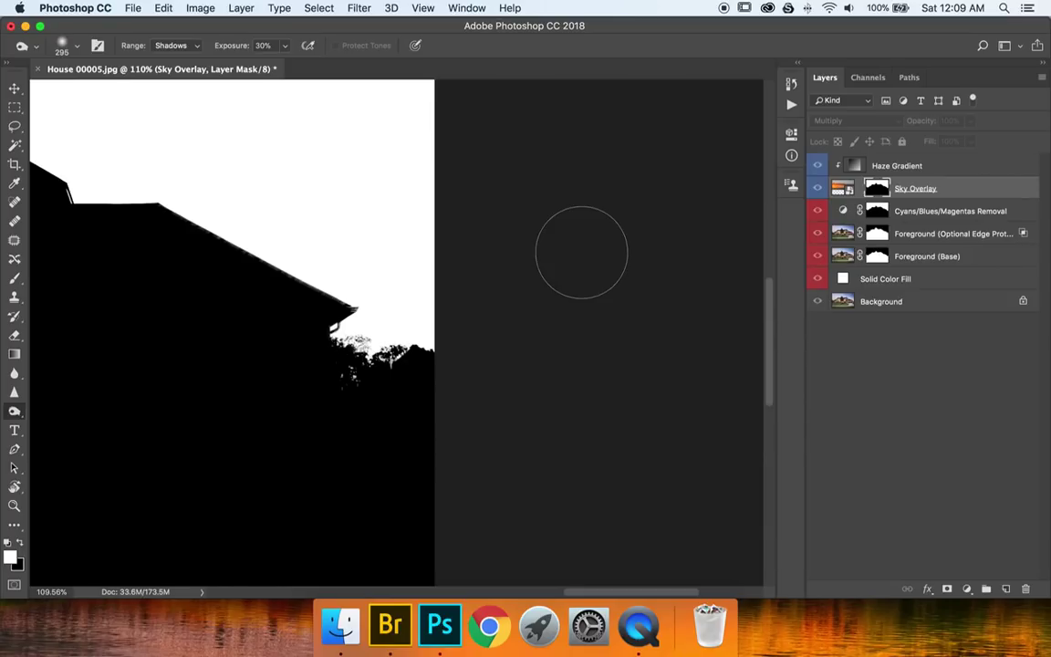
key(super+0)
key(z)
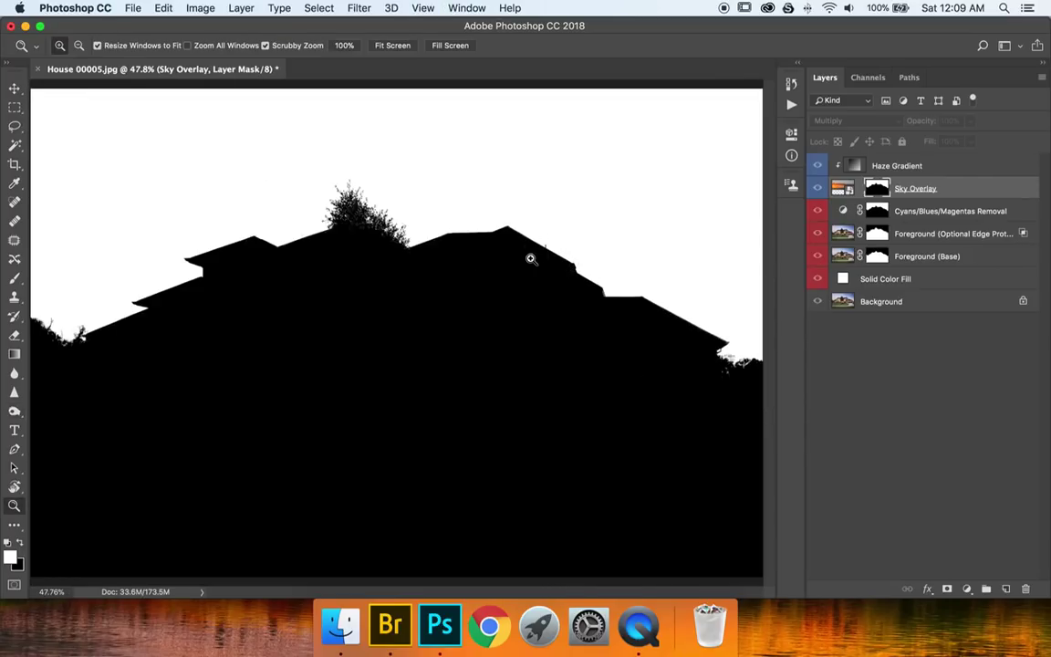
drag(533, 258, 493, 256)
Step: Resume the 2b Refine Extraction Masks action, check the treetop edges, then collapse its steps
click(789, 106)
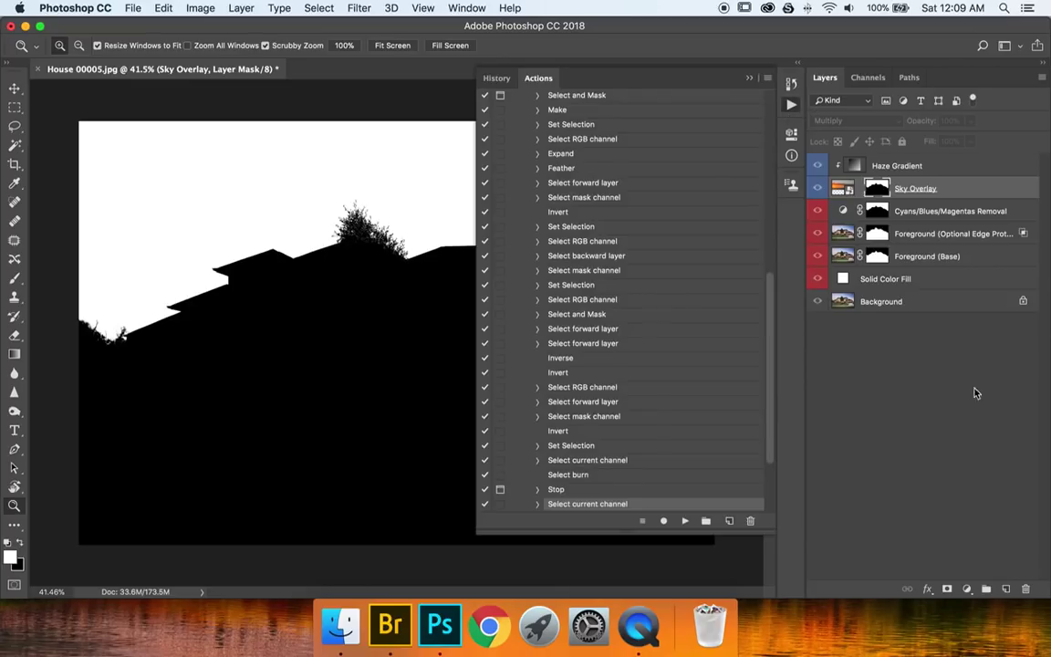
click(687, 521)
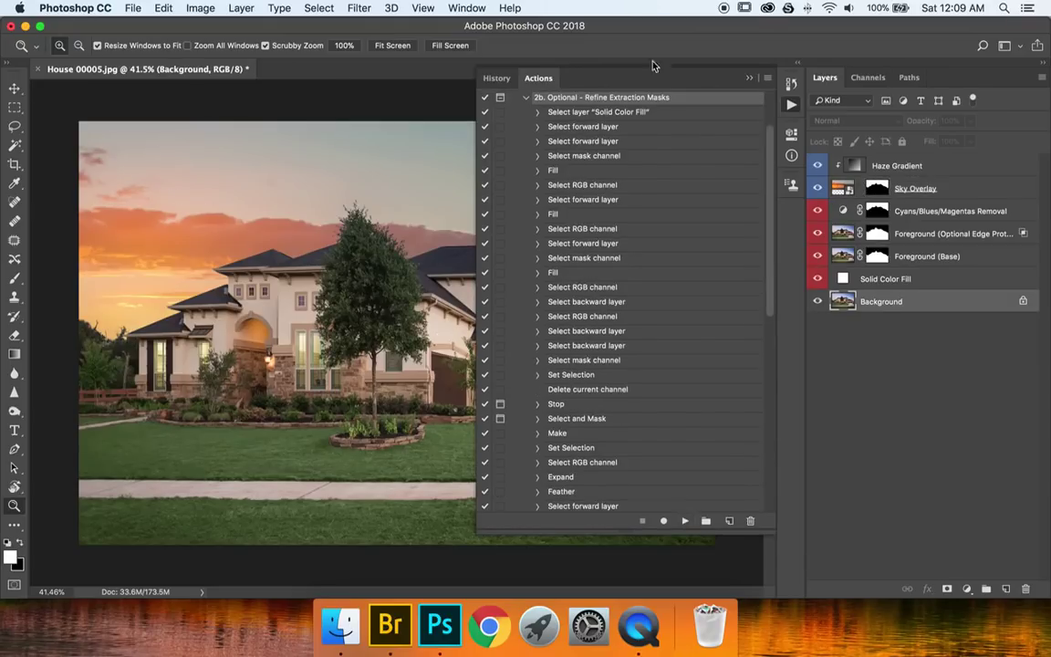
drag(378, 212, 475, 224)
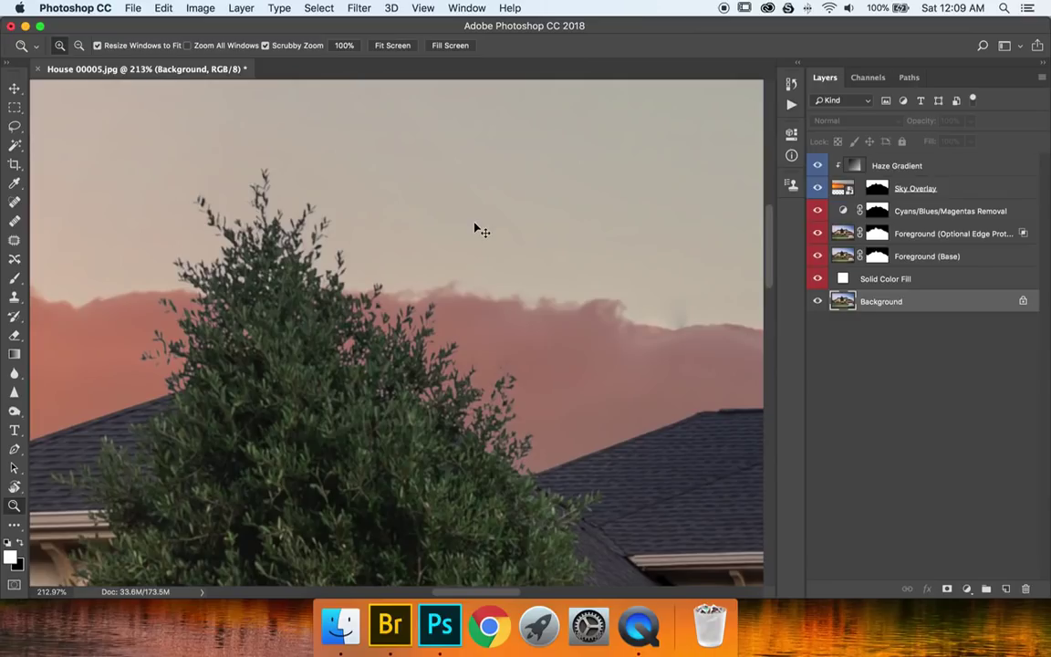
key(super+minus)
key(super+minus)
key(super+minus)
key(super+minus)
key(super+minus)
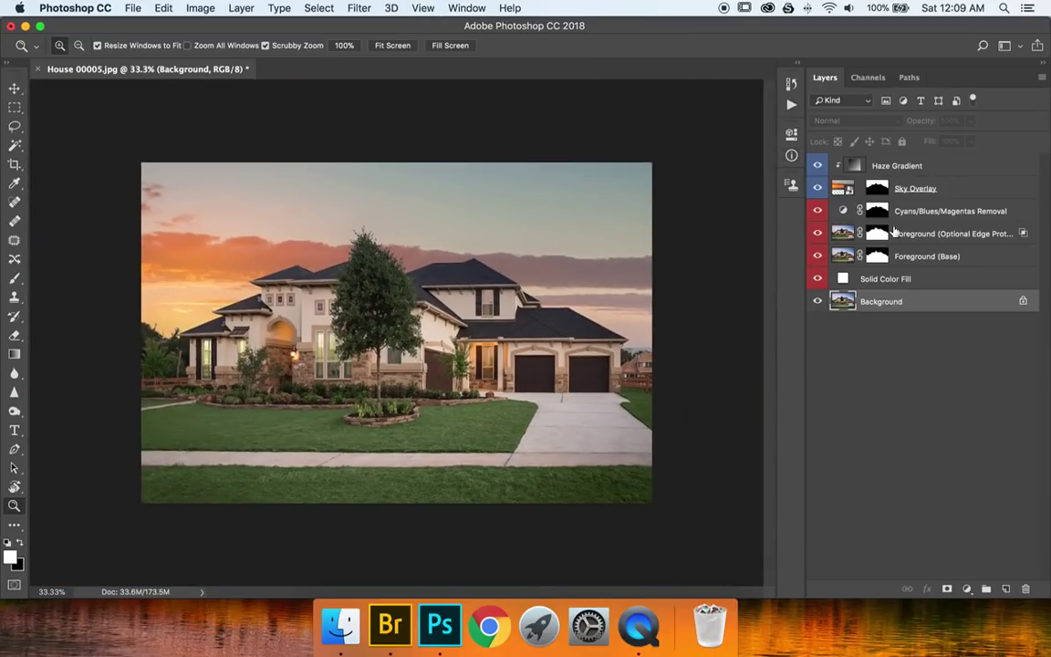
click(791, 104)
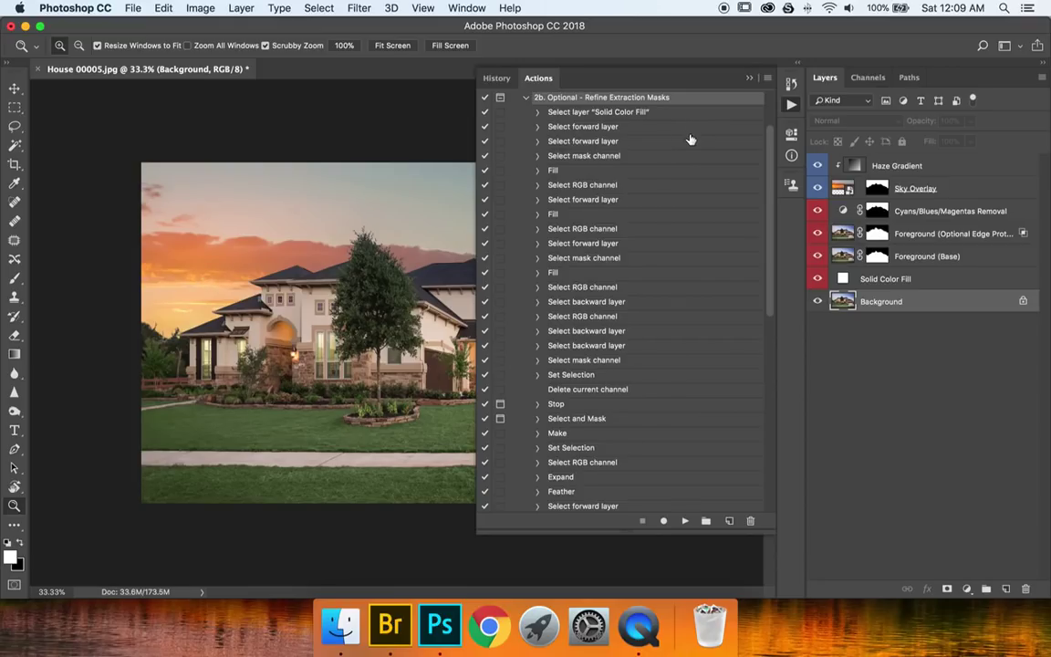
click(525, 96)
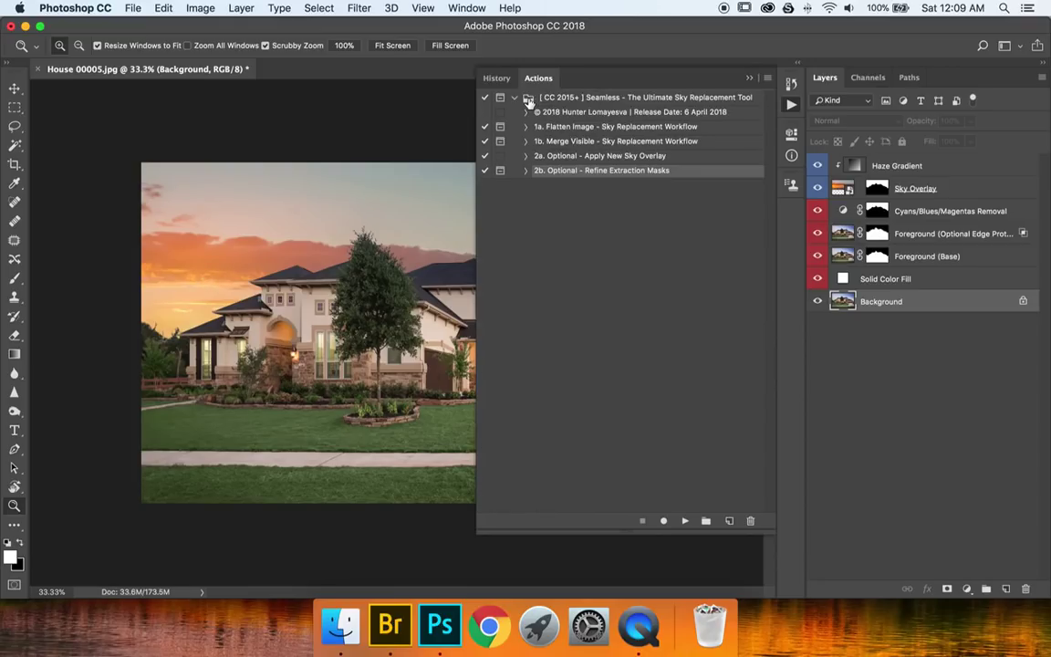
Step: Run the 2a Apply New Sky Overlay action and place Sunset Sky 00046.jpg
click(630, 159)
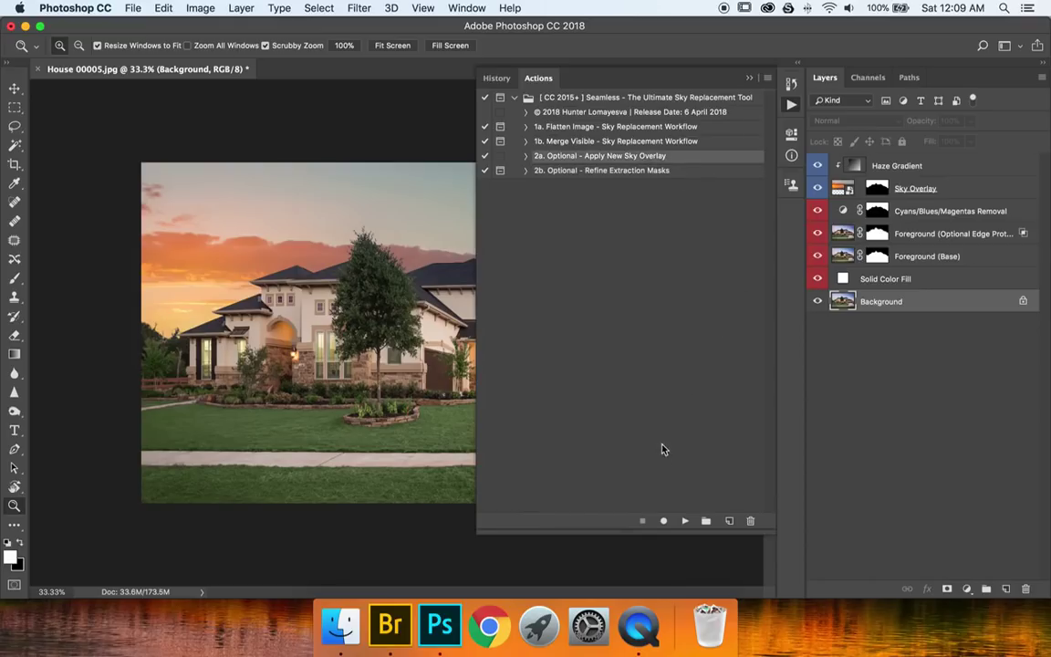
click(681, 520)
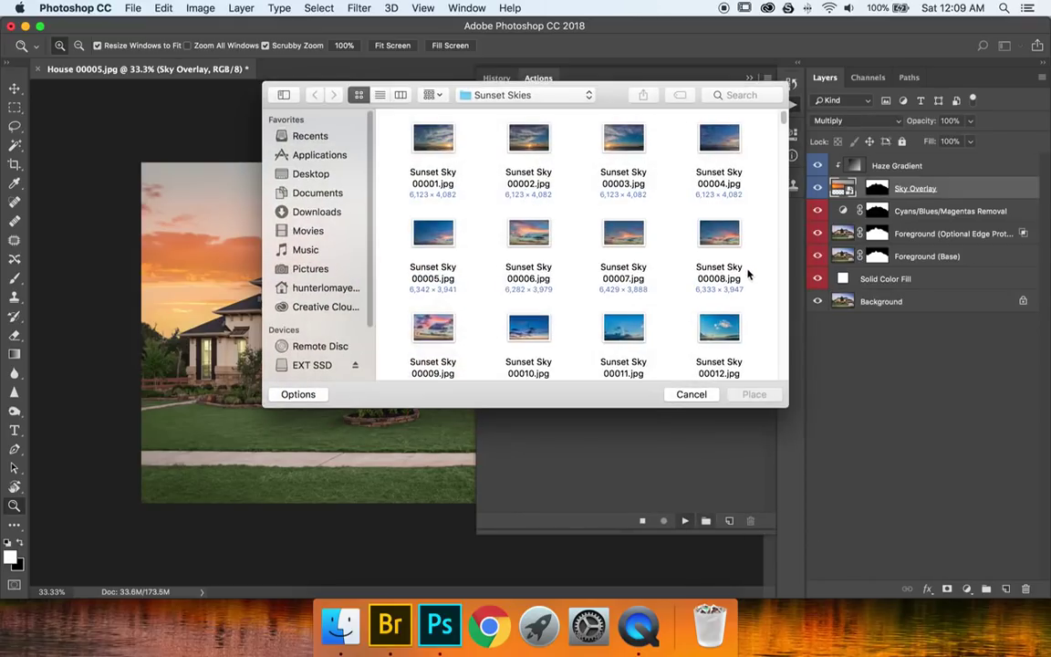
scroll(732, 283, down, 5)
scroll(732, 283, down, 8)
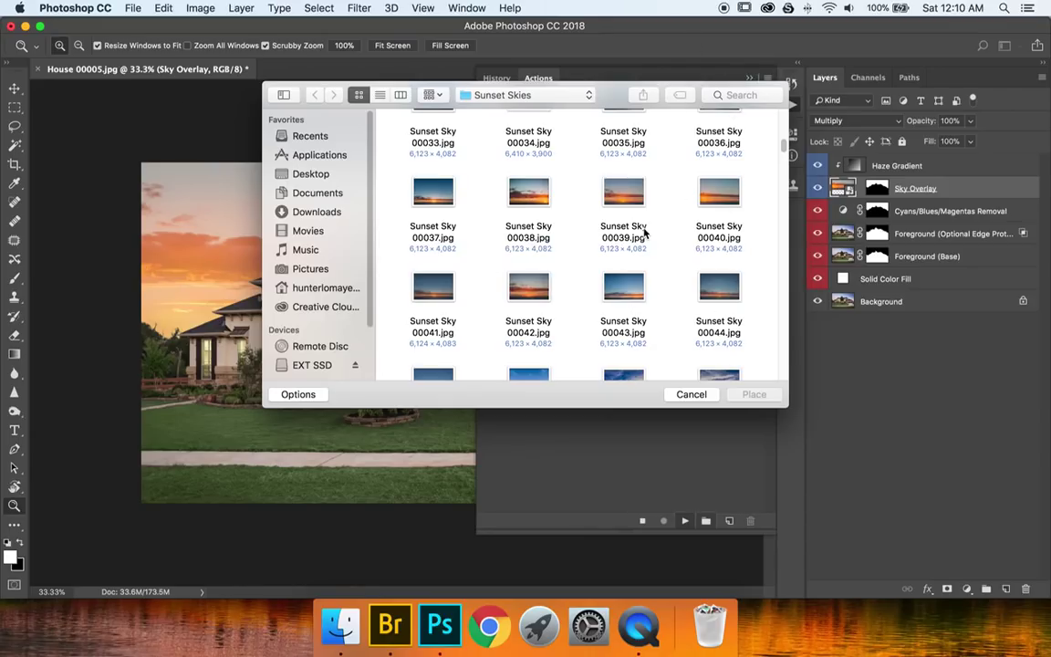
scroll(681, 275, down, 1)
scroll(681, 275, down, 1)
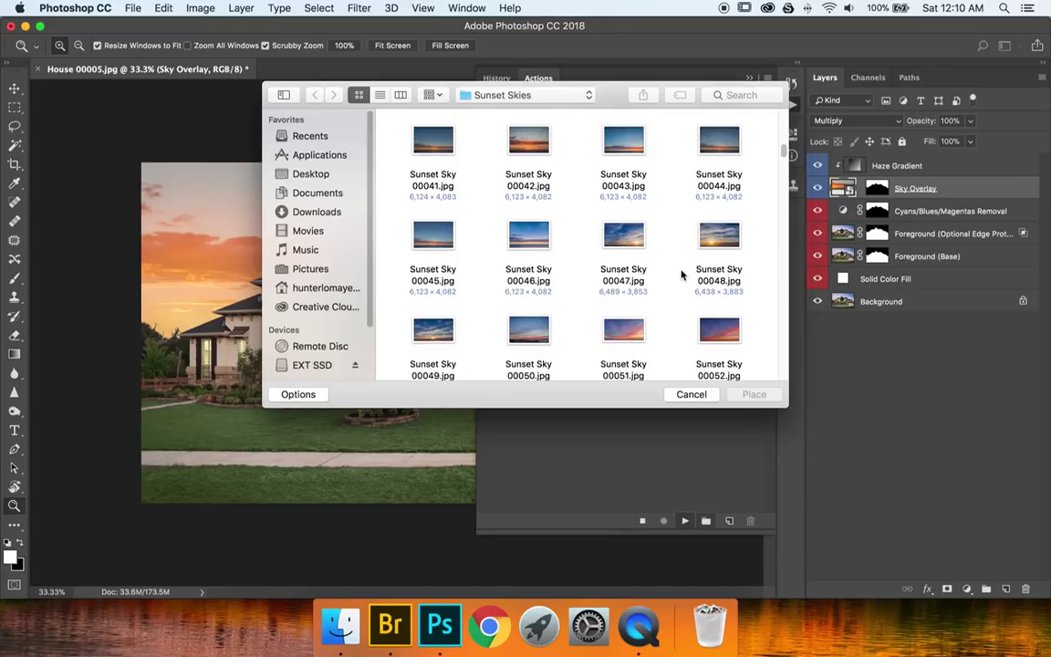
click(528, 239)
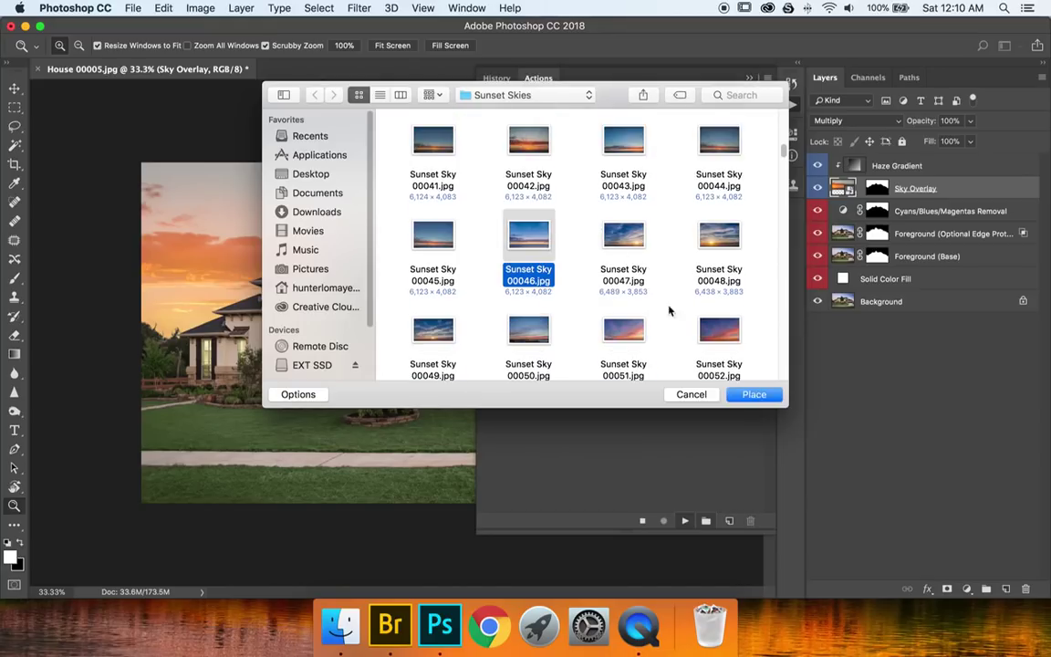
click(752, 394)
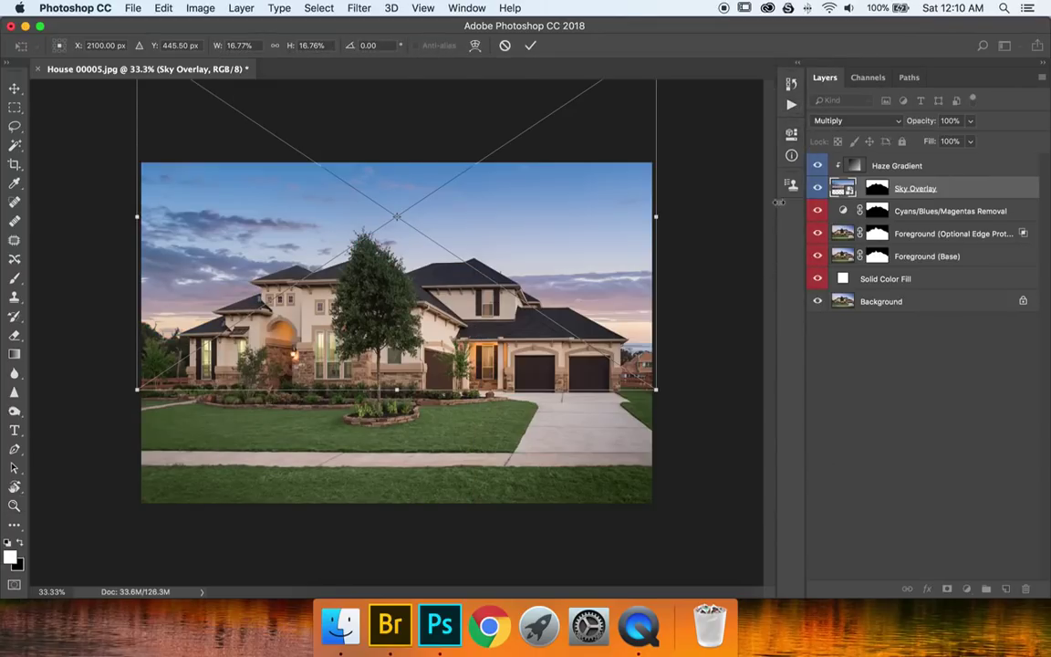
Step: Enlarge the new sky slightly, move it lower, commit, and inspect the treetop blend
click(791, 104)
drag(657, 387, 661, 391)
drag(563, 258, 563, 286)
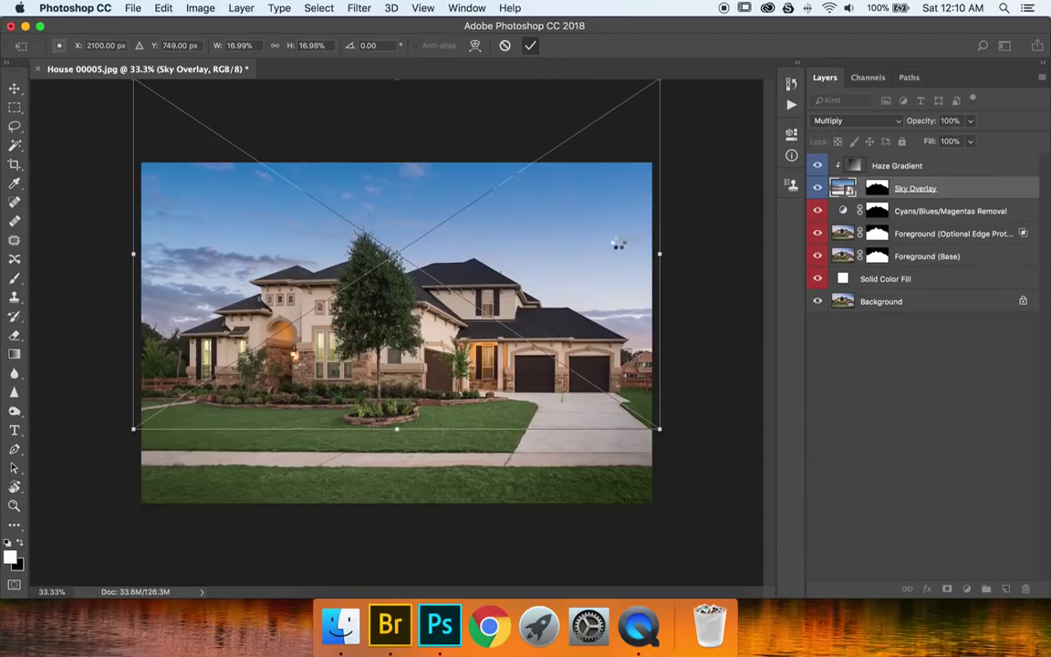
key(Return)
key(alt+comma)
key(z)
click(359, 233)
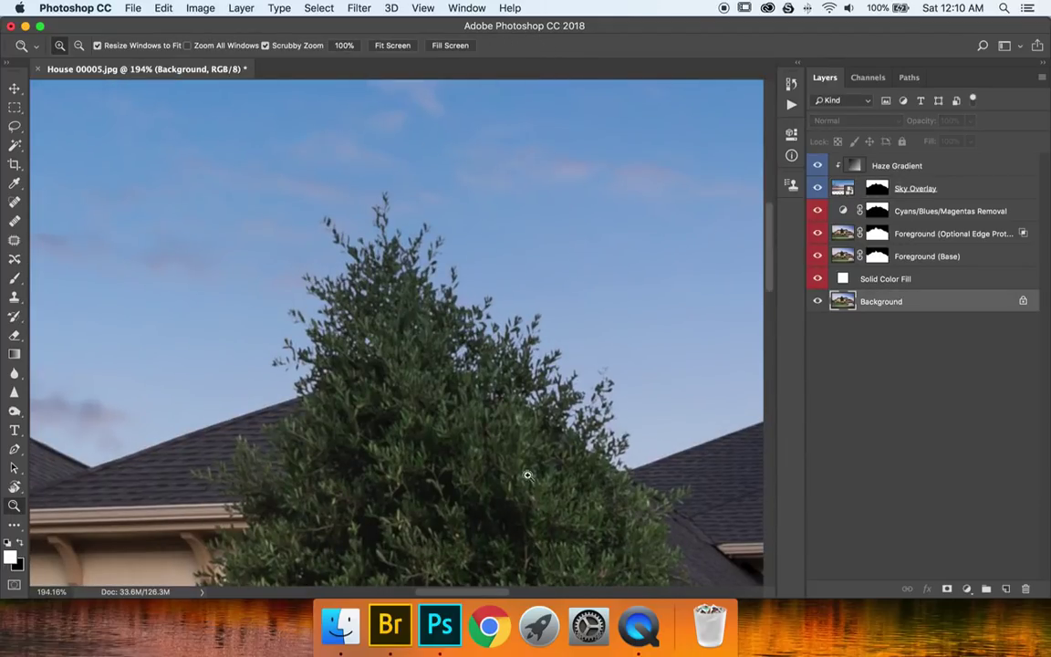
key(super+minus)
key(super+minus)
key(super+minus)
key(super+minus)
key(super+minus)
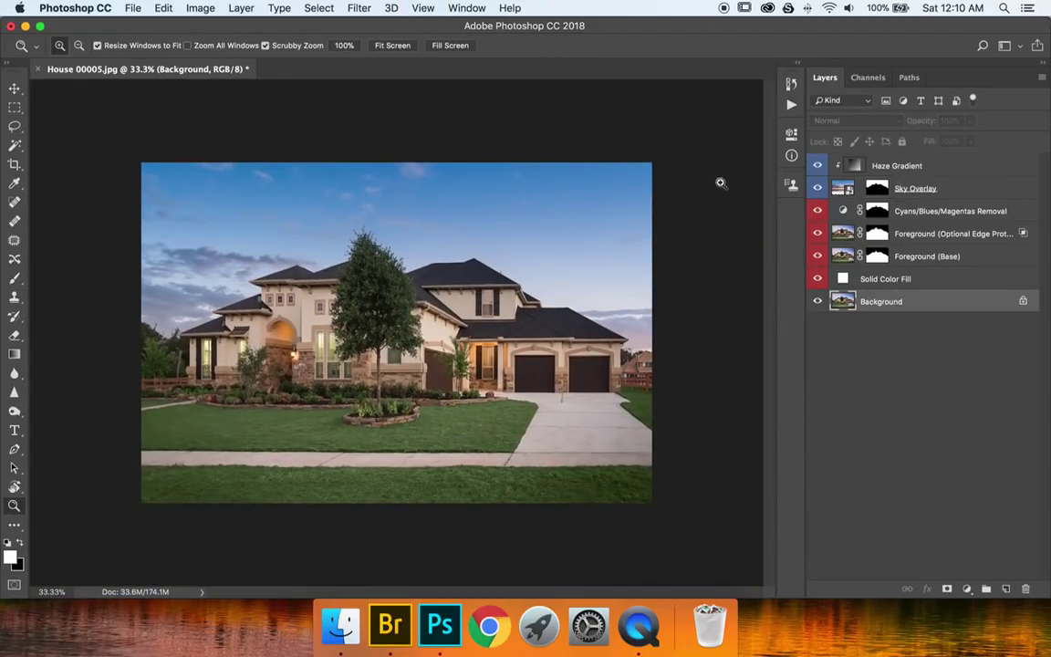
click(791, 104)
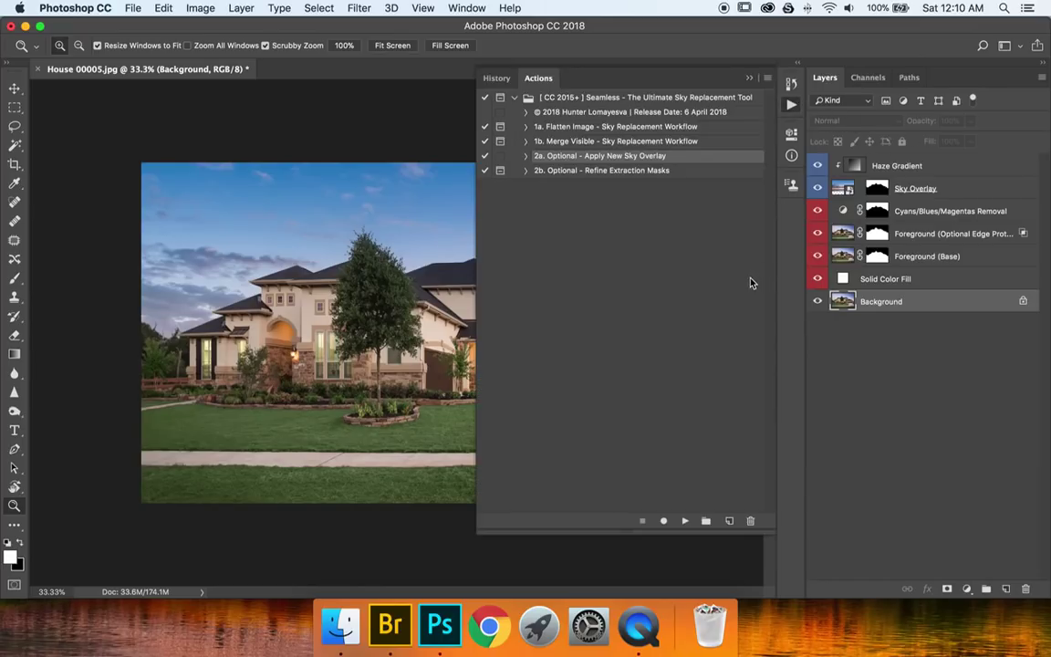